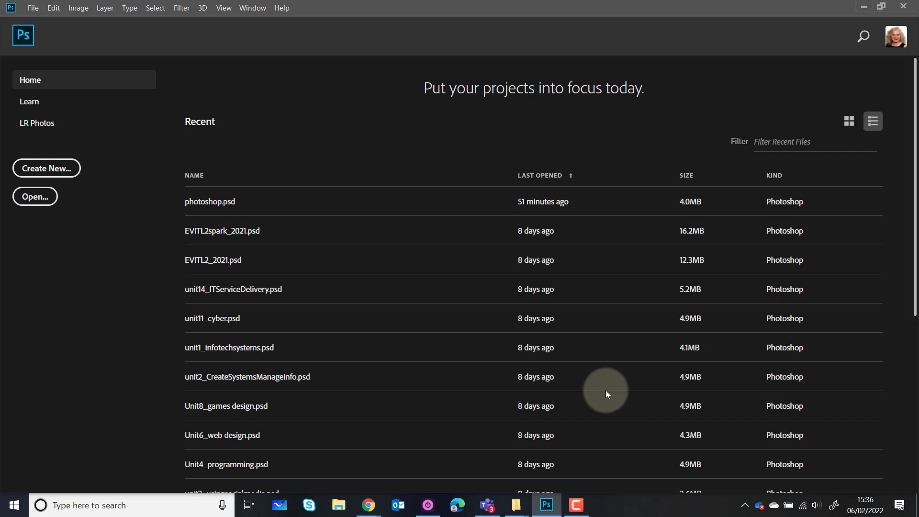
Create a new document named portfolio_header, 600 pixels wide and 200 pixels high
{"action": "key", "text": "ctrl+n"}
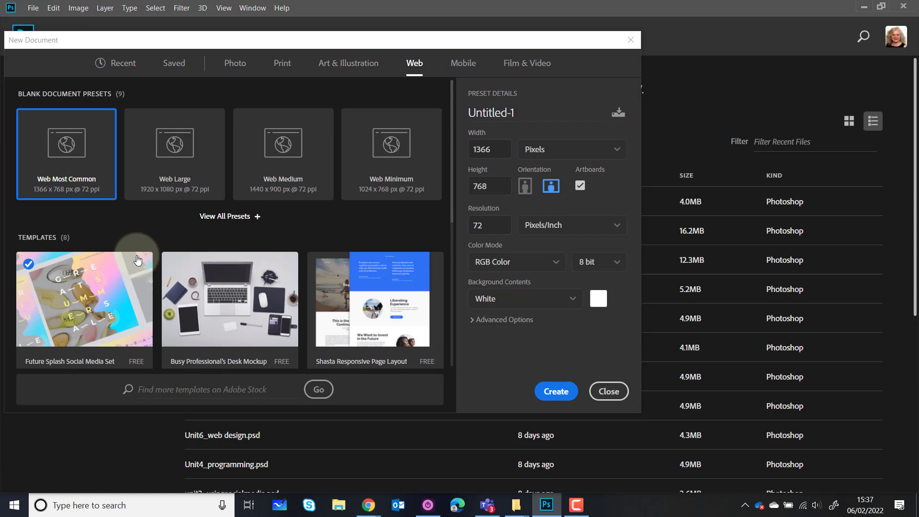
{"action": "key", "text": "Tab"}
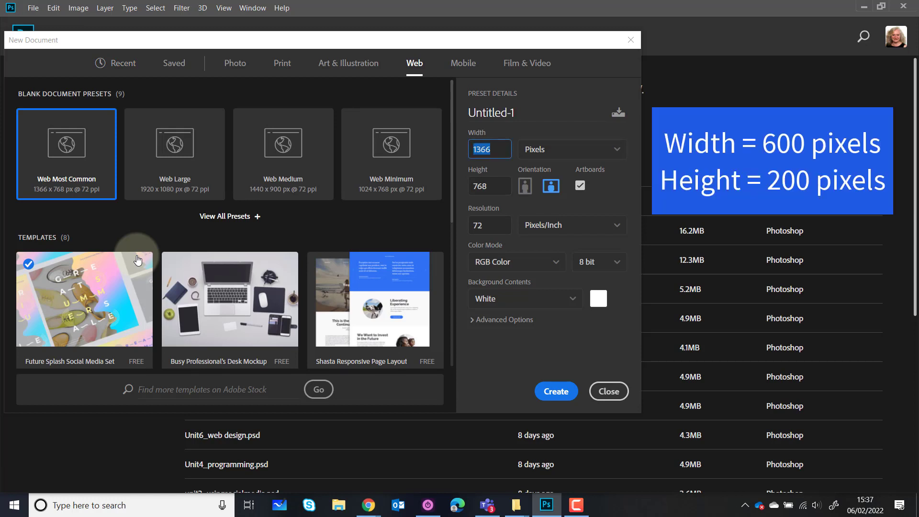
{"action": "type", "text": "600"}
{"action": "key", "text": "Tab"}
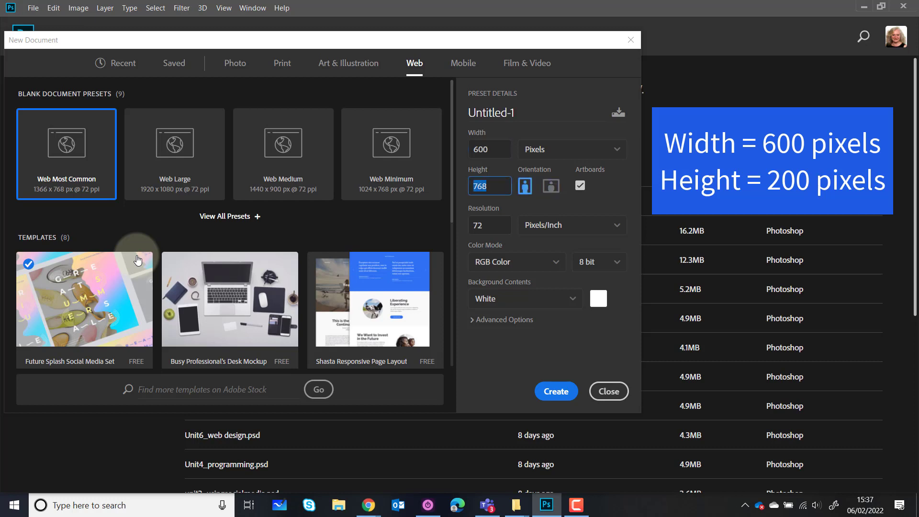
{"action": "type", "text": "200"}
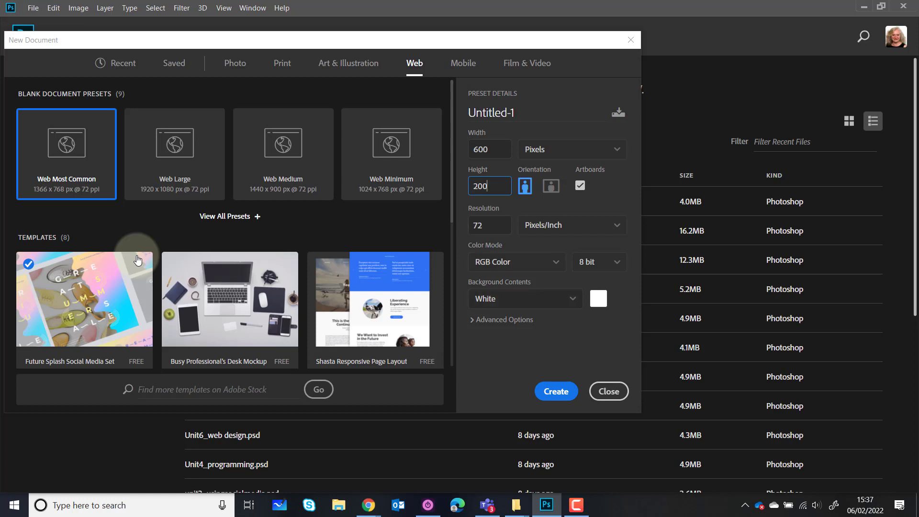
{"action": "key", "text": "Tab"}
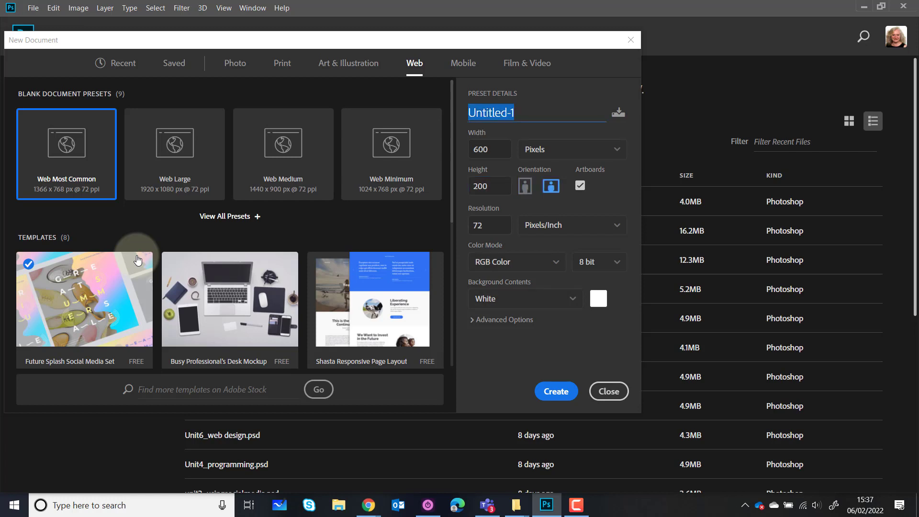
{"action": "type", "text": "portfoli"}
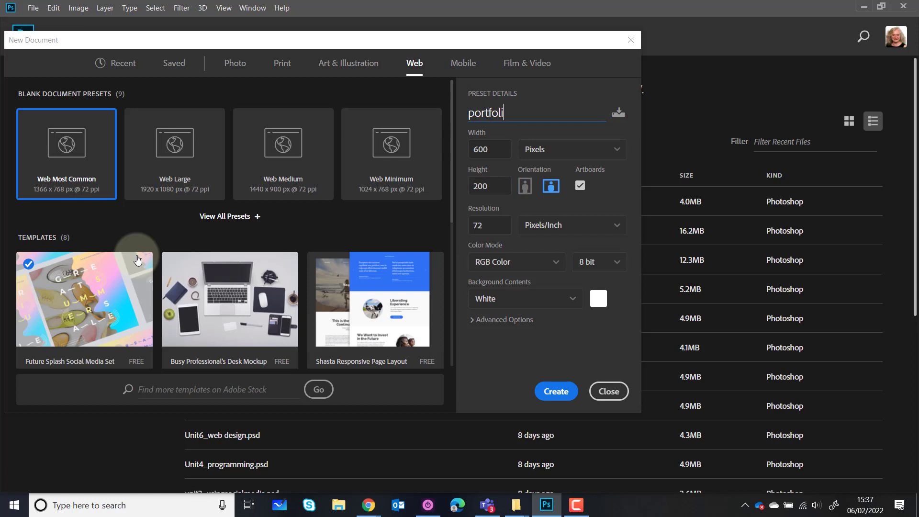
{"action": "type", "text": "o_header"}
{"action": "left_click", "coordinate": [556, 391]}
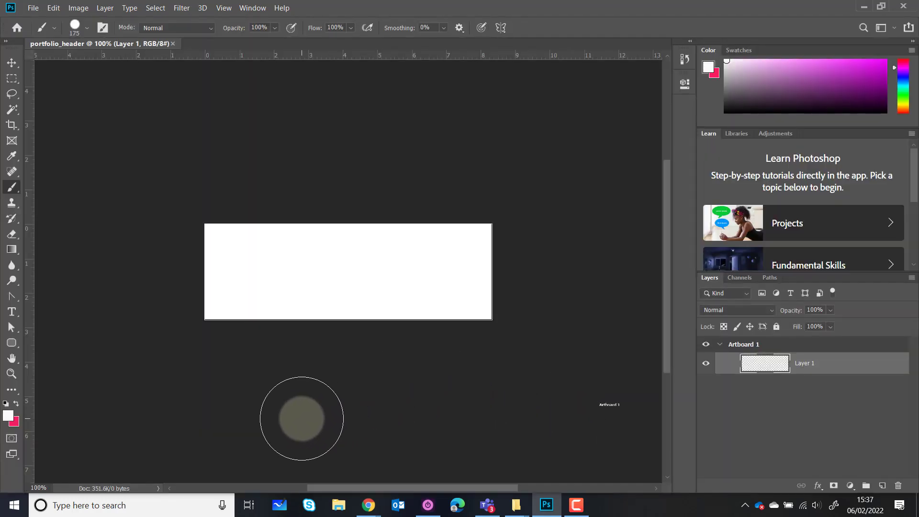
Set the foreground color to a bright magenta
{"action": "key", "text": "v"}
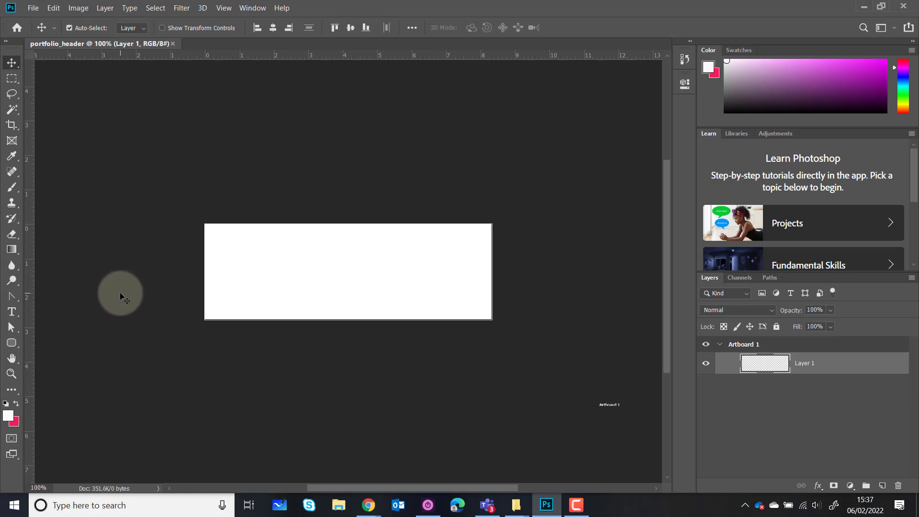
{"action": "left_click", "coordinate": [8, 415]}
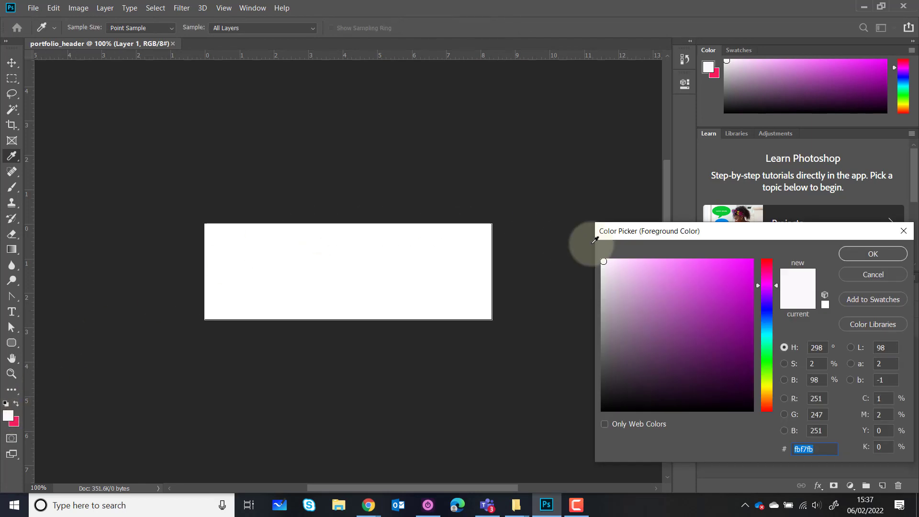
{"action": "left_click", "coordinate": [724, 278]}
{"action": "left_click", "coordinate": [872, 255]}
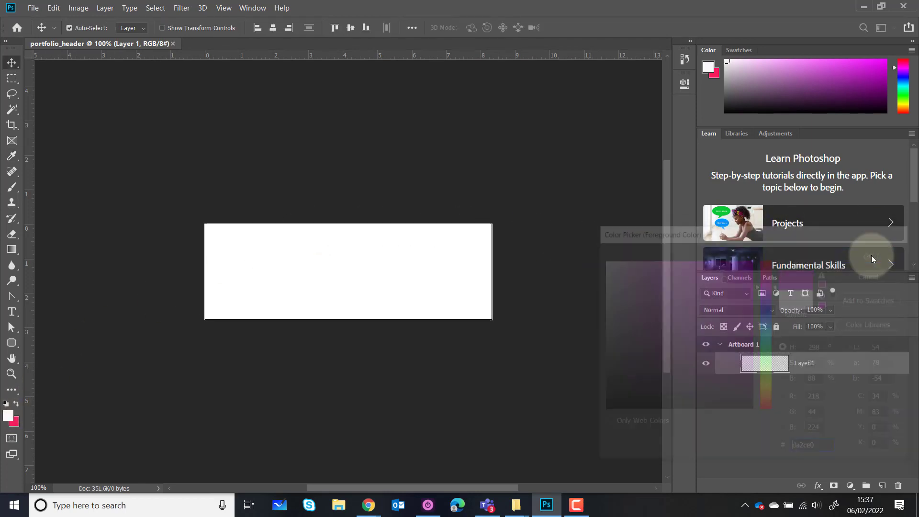
Set the background color to the deep purple 7c0ebb
{"action": "left_click", "coordinate": [15, 422]}
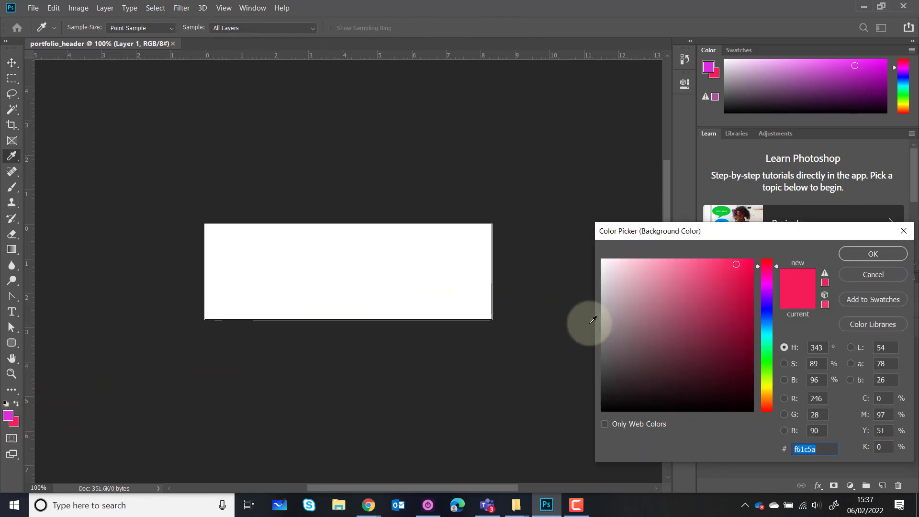
{"action": "left_click", "coordinate": [767, 293]}
{"action": "left_click", "coordinate": [743, 299]}
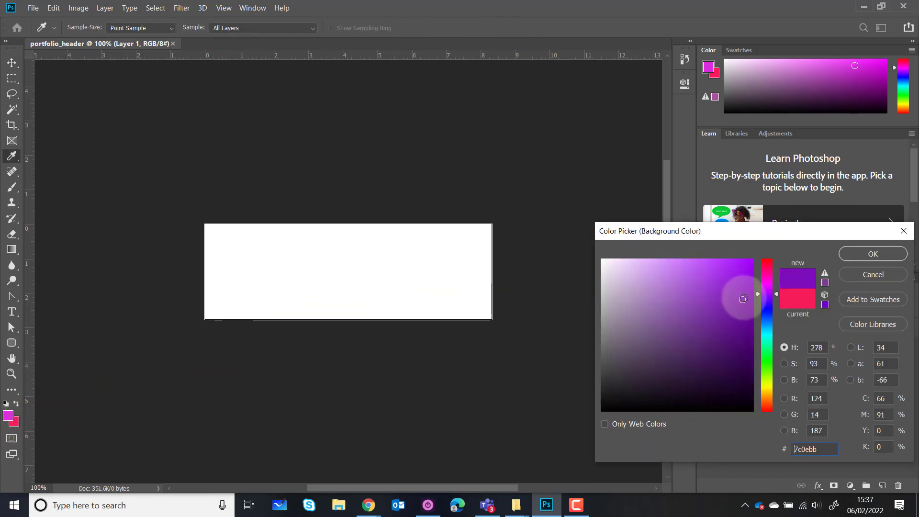
{"action": "left_click", "coordinate": [868, 256]}
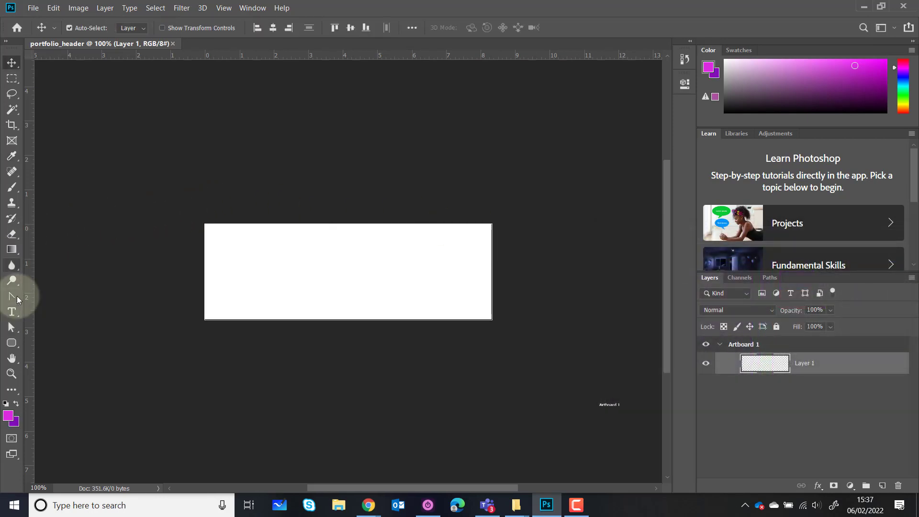
{"action": "key", "text": "g"}
{"action": "left_click", "coordinate": [15, 253]}
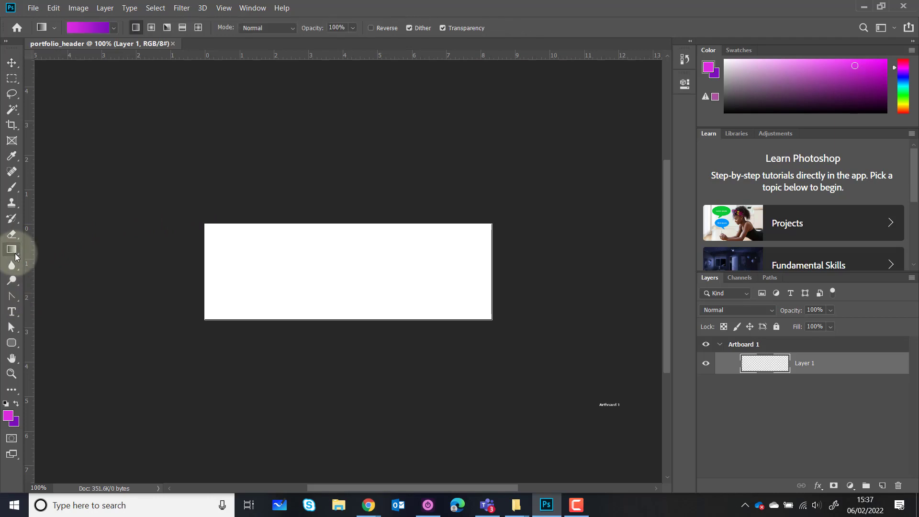
{"action": "left_click", "coordinate": [15, 251]}
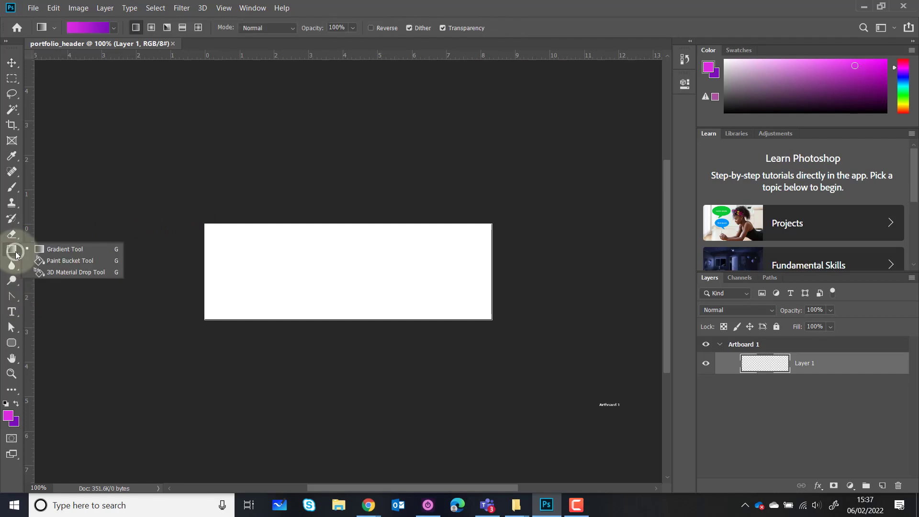
{"action": "left_click", "coordinate": [44, 261]}
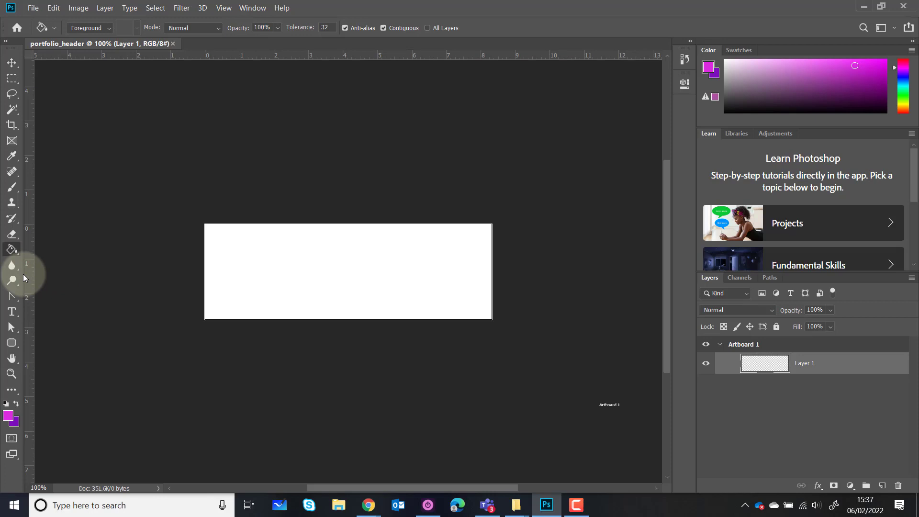
Fill Layer 1 with a linear foreground-to-background gradient running horizontally from magenta on the left to purple on the right
{"action": "left_click", "coordinate": [11, 250]}
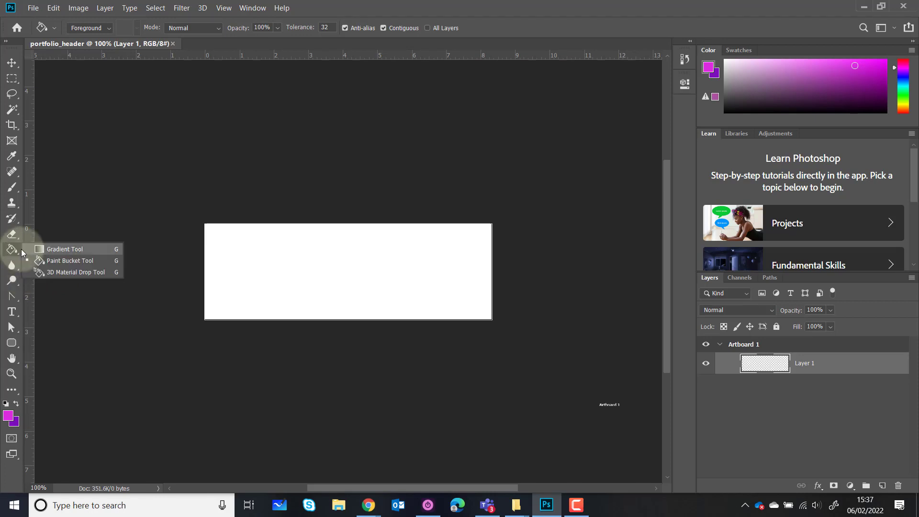
{"action": "left_click", "coordinate": [53, 248]}
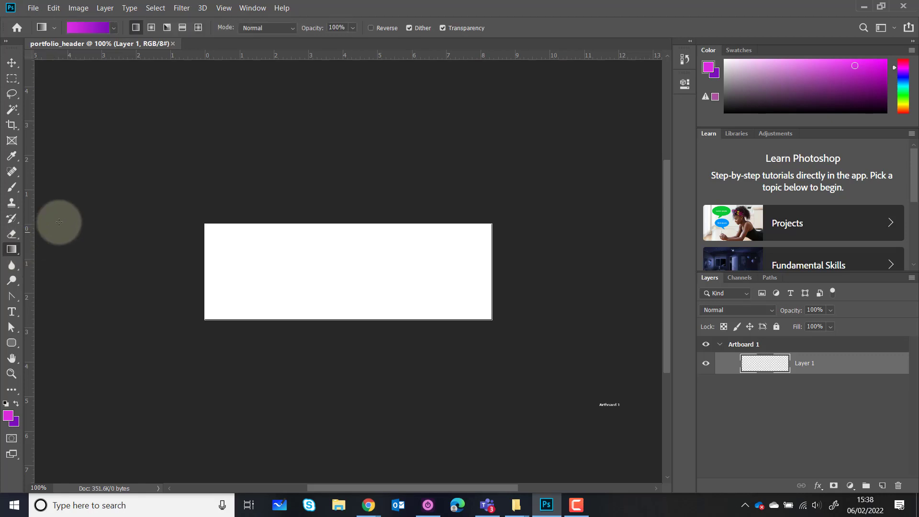
{"action": "left_click", "coordinate": [54, 28]}
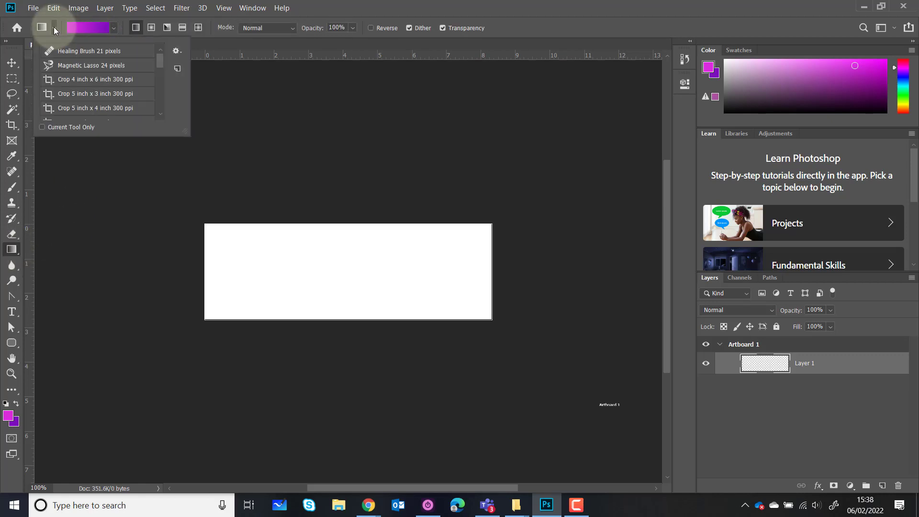
{"action": "left_click", "coordinate": [81, 31]}
{"action": "left_click", "coordinate": [32, 54]}
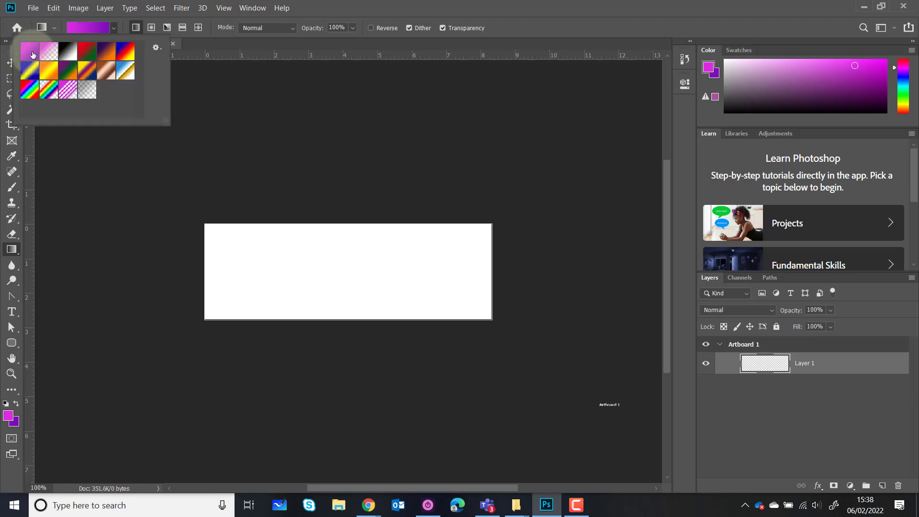
{"action": "left_click", "coordinate": [31, 53]}
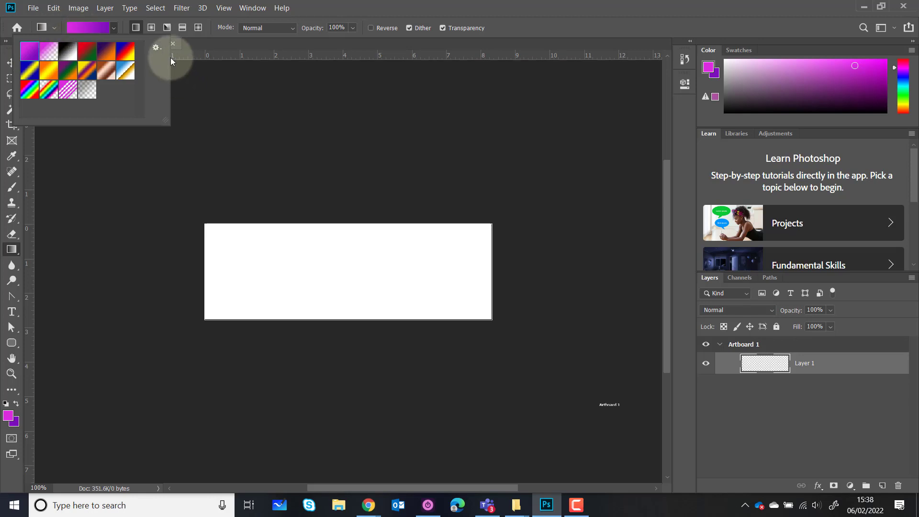
{"action": "left_click", "coordinate": [135, 30]}
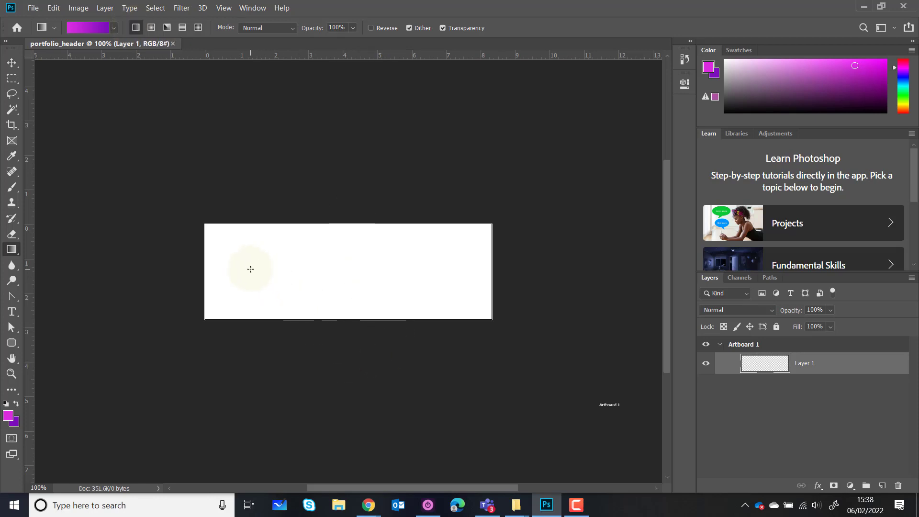
{"action": "left_click_drag", "start_coordinate": [250, 268], "coordinate": [450, 269]}
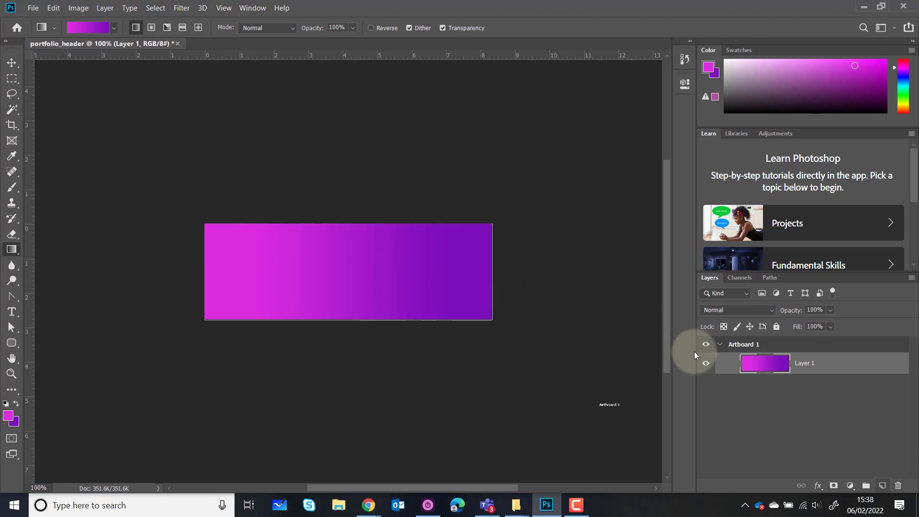
Add a new layer and place a text box across most of the artboard reading "craftyslh portfolio"
{"action": "left_click", "coordinate": [881, 485]}
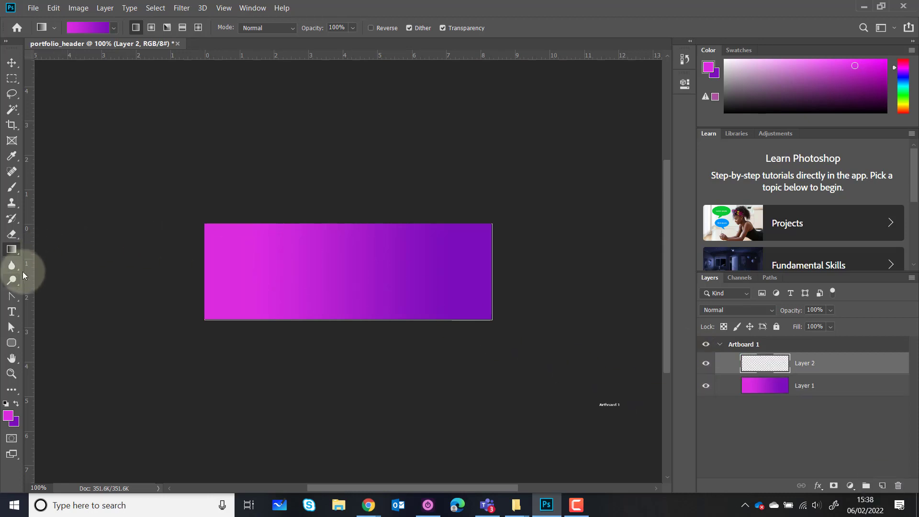
{"action": "left_click", "coordinate": [12, 312]}
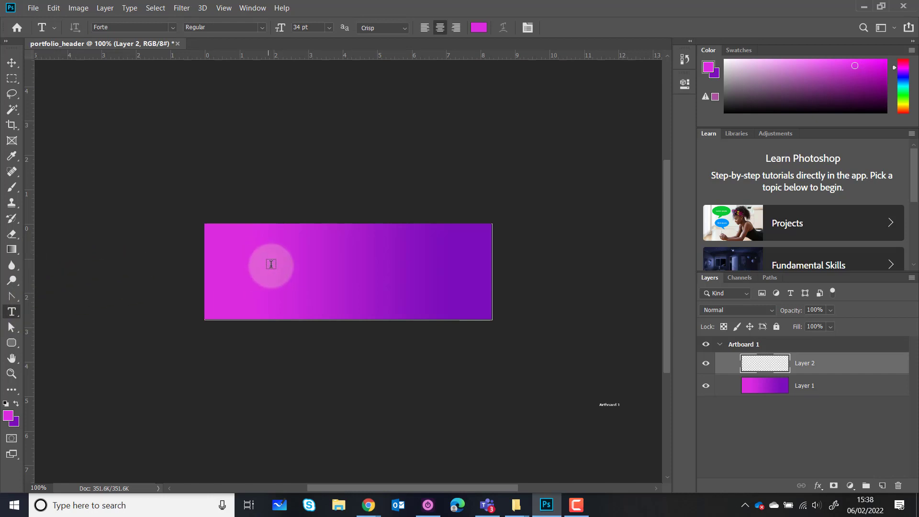
{"action": "left_click_drag", "start_coordinate": [216, 232], "coordinate": [482, 313]}
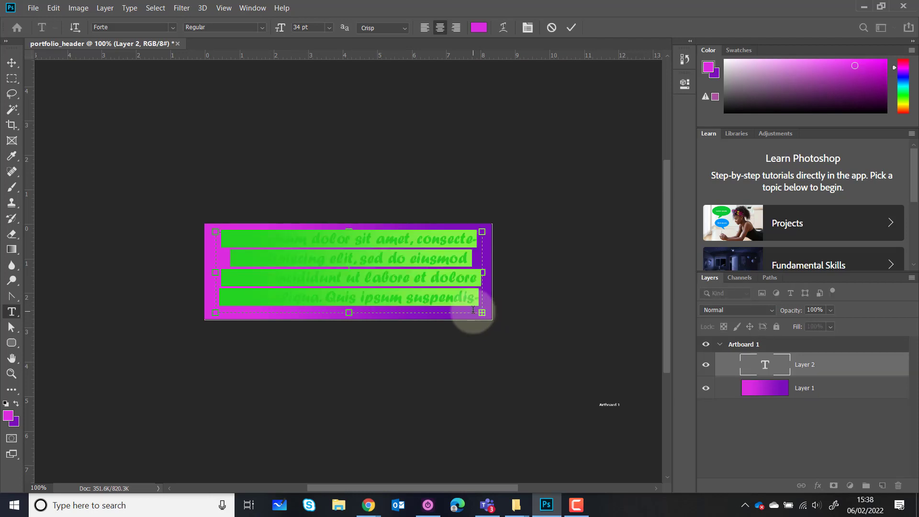
{"action": "type", "text": "craftys"}
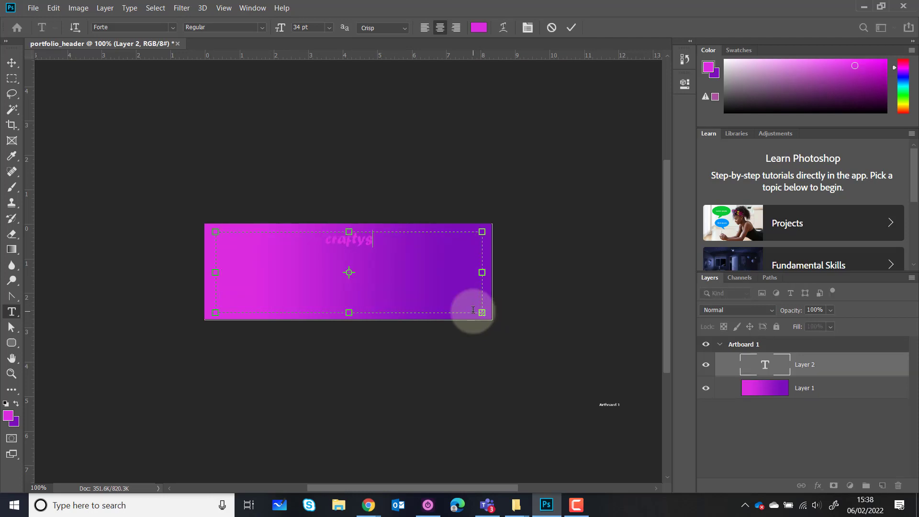
{"action": "type", "text": "ch "}
{"action": "type", "text": "portfoli"}
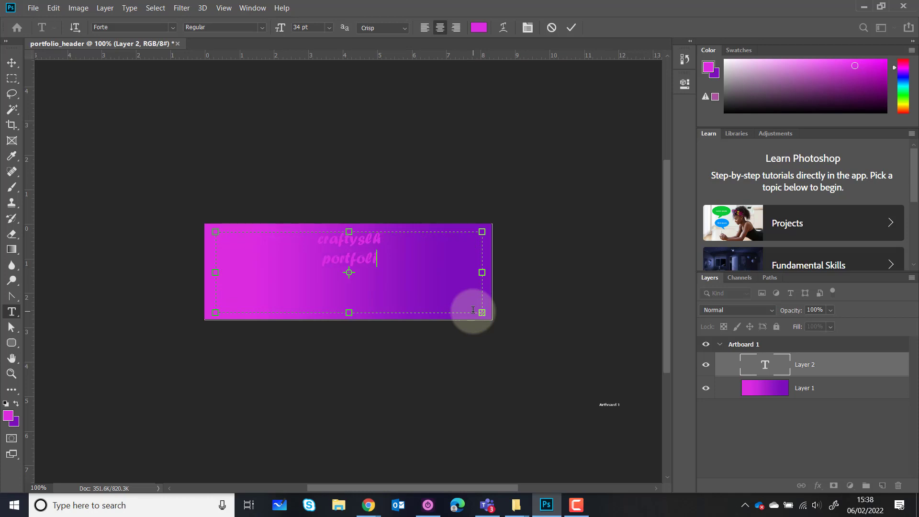
{"action": "type", "text": "o"}
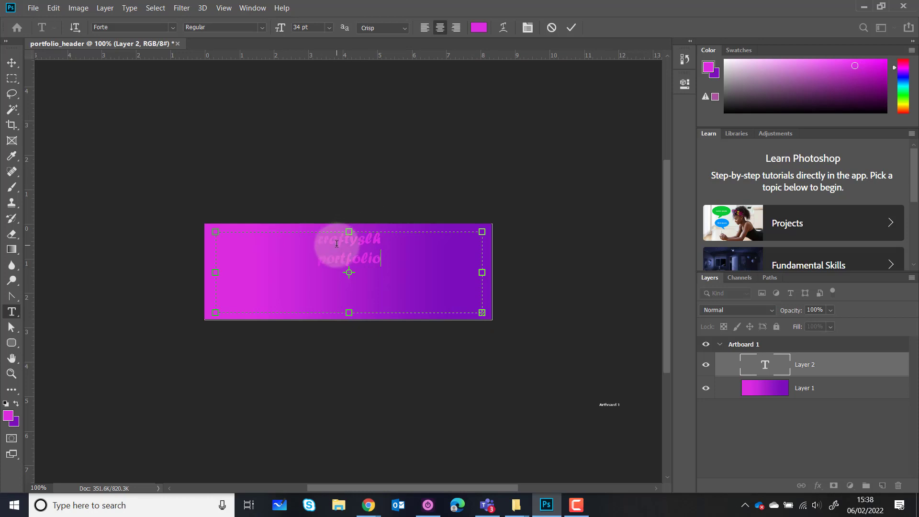
Set all of the header text in the Caveat font with centered alignment
{"action": "left_click_drag", "start_coordinate": [319, 239], "coordinate": [374, 307]}
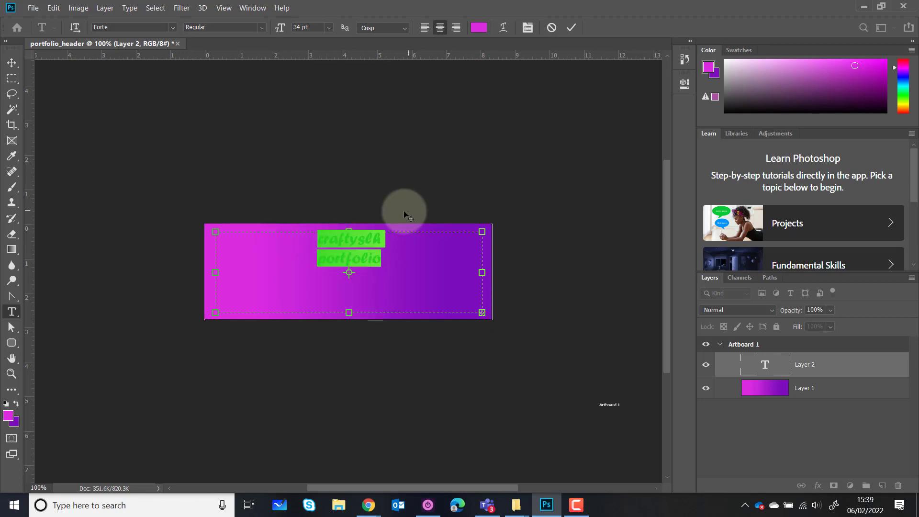
{"action": "left_click", "coordinate": [172, 27]}
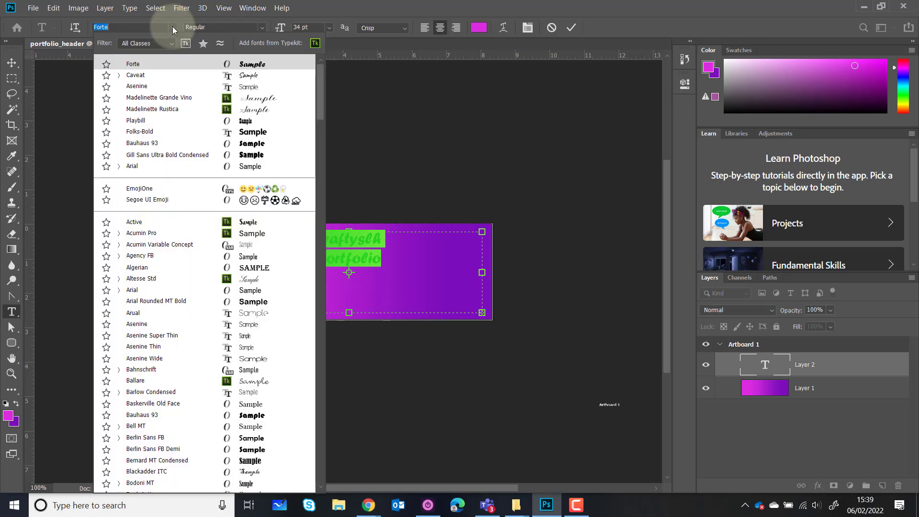
{"action": "left_click", "coordinate": [169, 75]}
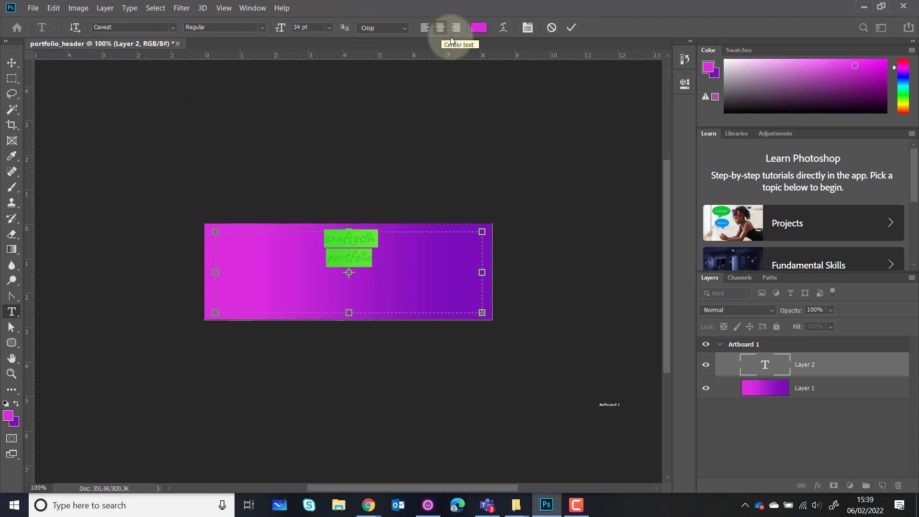
{"action": "left_click", "coordinate": [424, 27]}
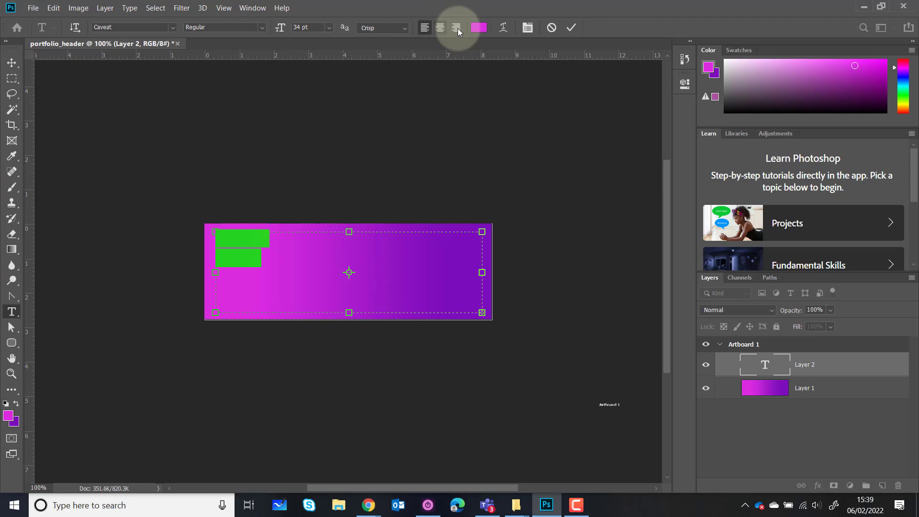
{"action": "left_click", "coordinate": [440, 27]}
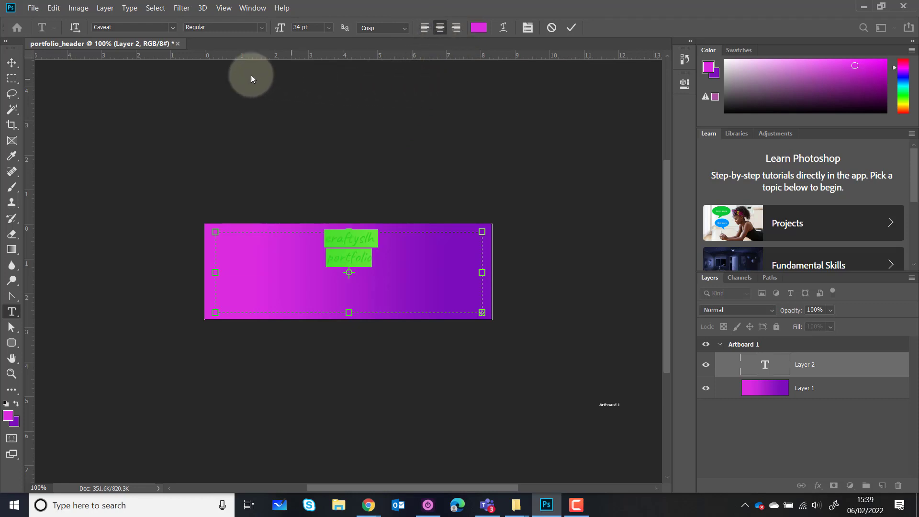
Increase the font size of the selected header text to 60 pt
{"action": "left_click", "coordinate": [296, 26]}
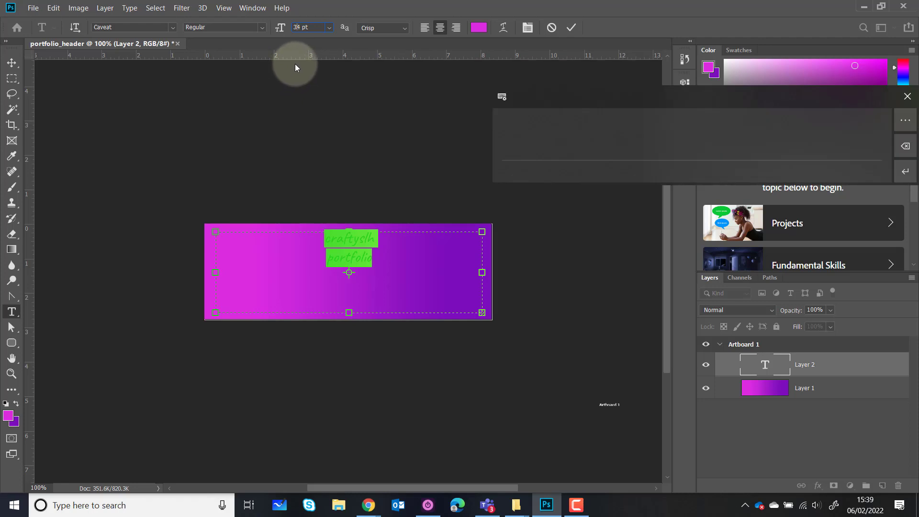
{"action": "left_click", "coordinate": [900, 97]}
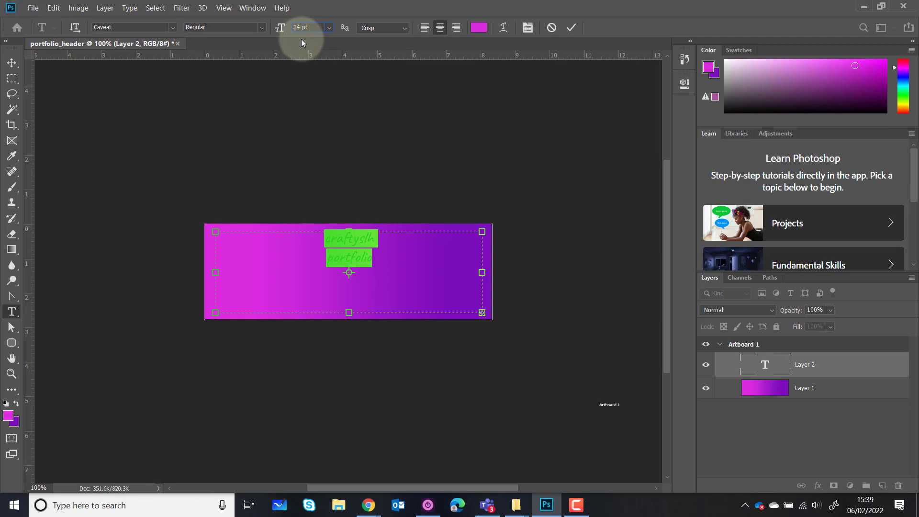
{"action": "key", "text": "Up"}
{"action": "key", "text": "Up"}
{"action": "key", "text": "Up"}
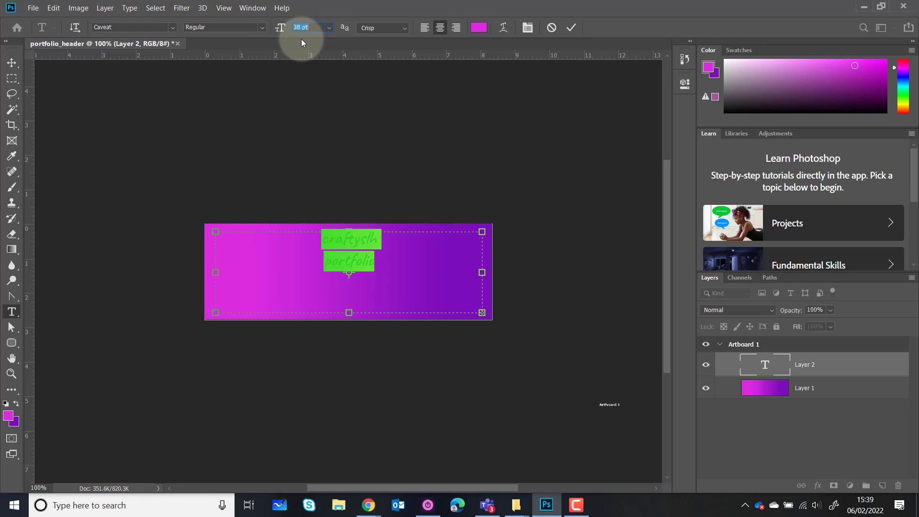
{"action": "key", "text": "Up"}
{"action": "key", "text": "Up"}
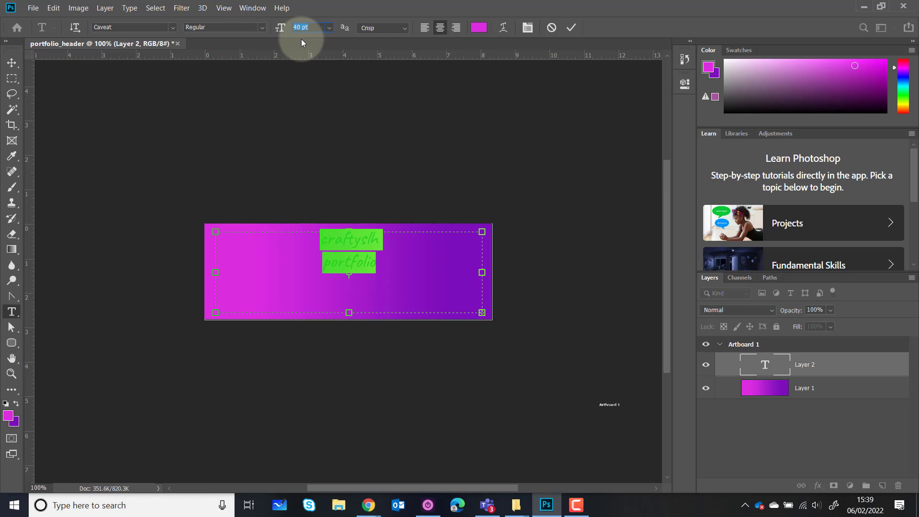
{"action": "key", "text": "shift+Up"}
{"action": "key", "text": "shift+Up"}
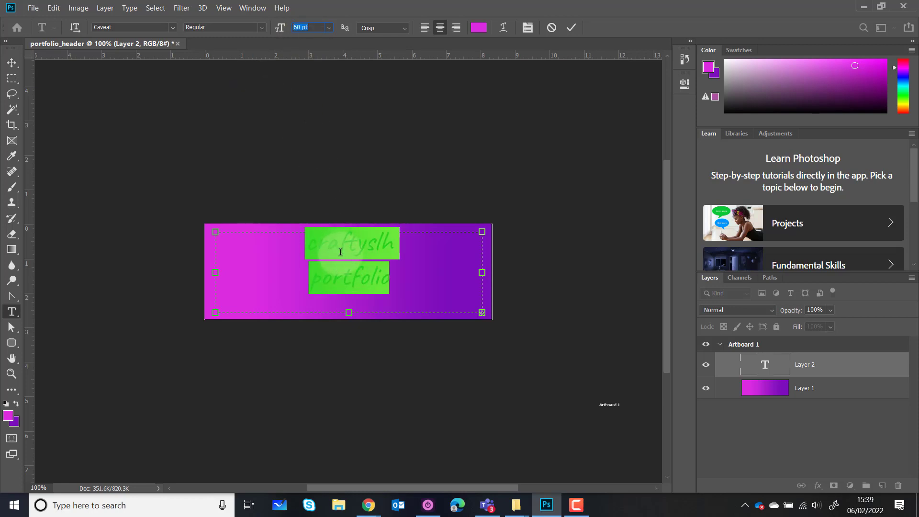
Change the header text color to the very dark purple 38083a
{"action": "left_click", "coordinate": [479, 28]}
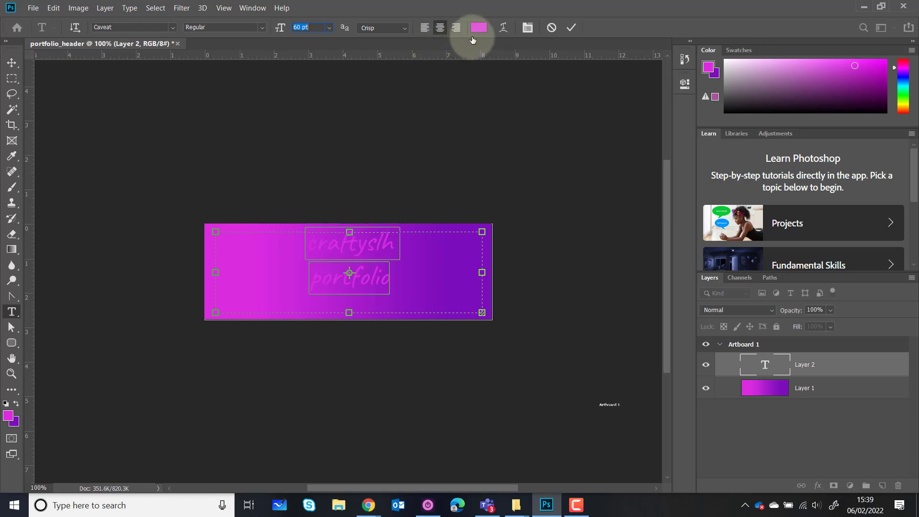
{"action": "left_click", "coordinate": [732, 375]}
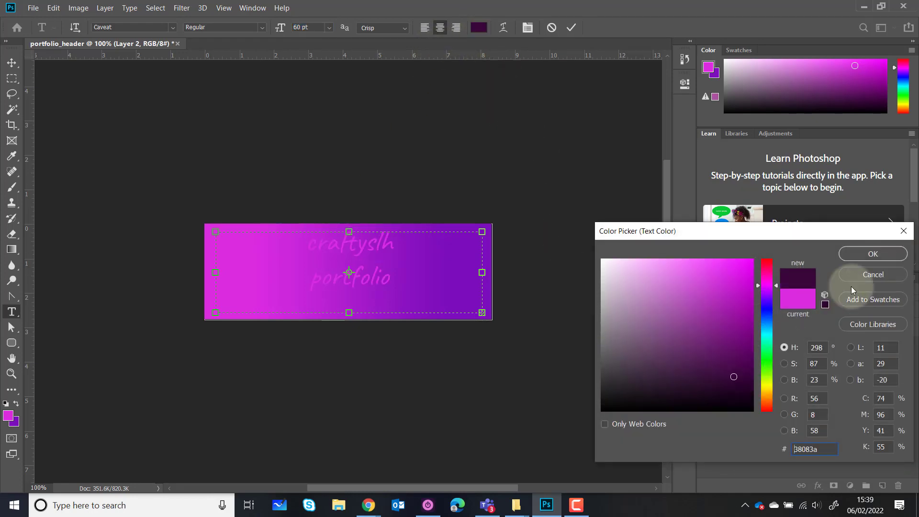
{"action": "left_click", "coordinate": [873, 254]}
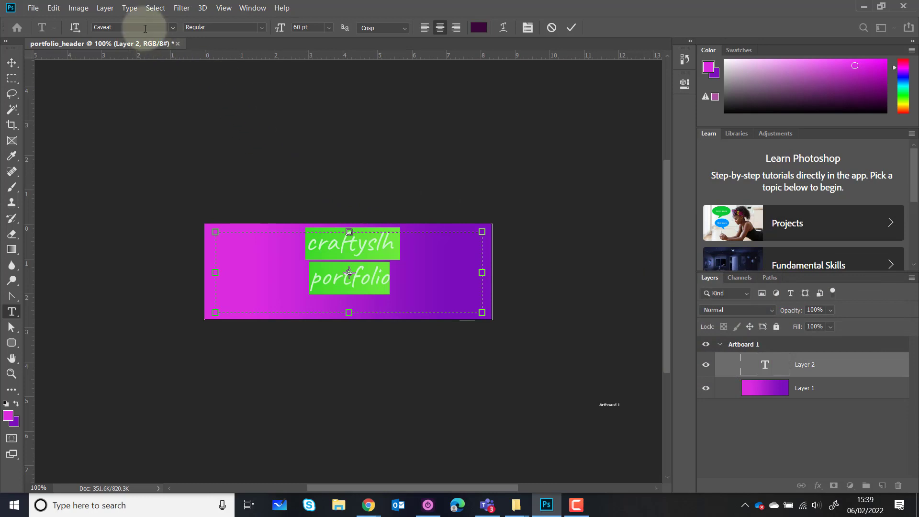
Switch the header text to the Forte font and commit the text edit
{"action": "left_click", "coordinate": [173, 27]}
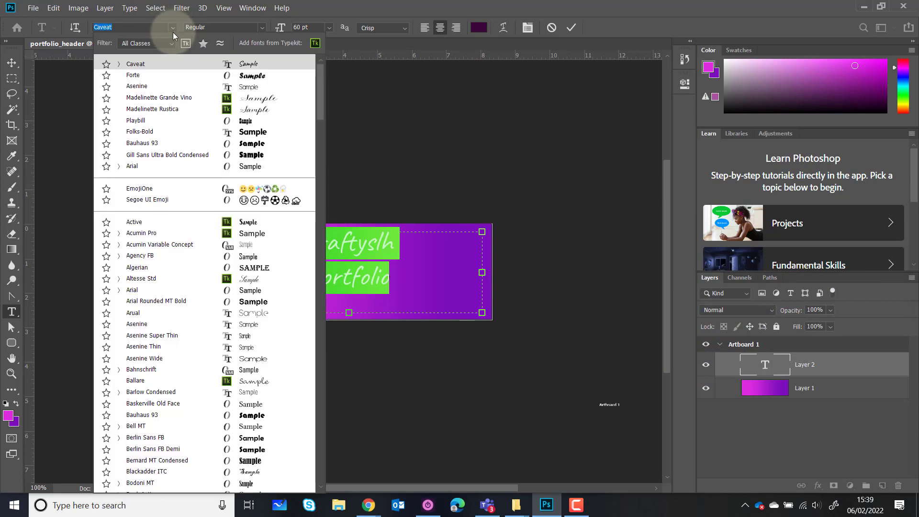
{"action": "key", "text": "Down"}
{"action": "key", "text": "Return"}
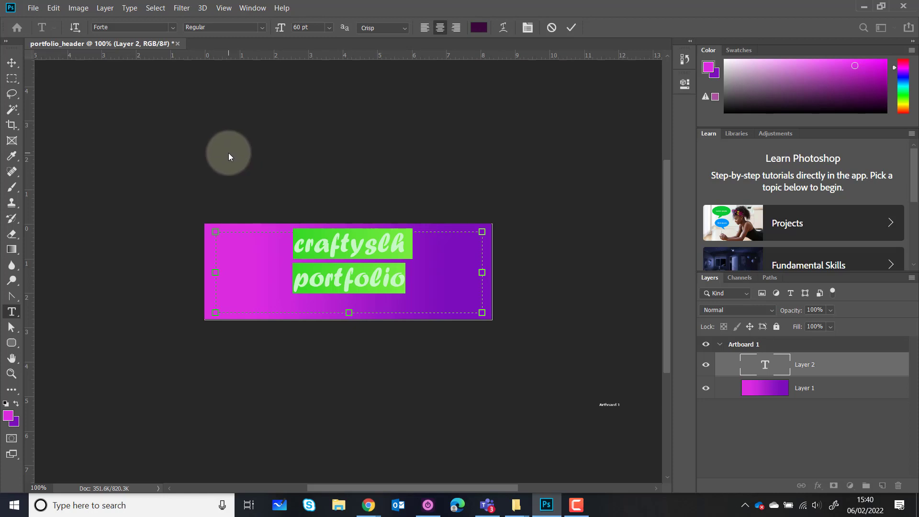
{"action": "left_click", "coordinate": [12, 62]}
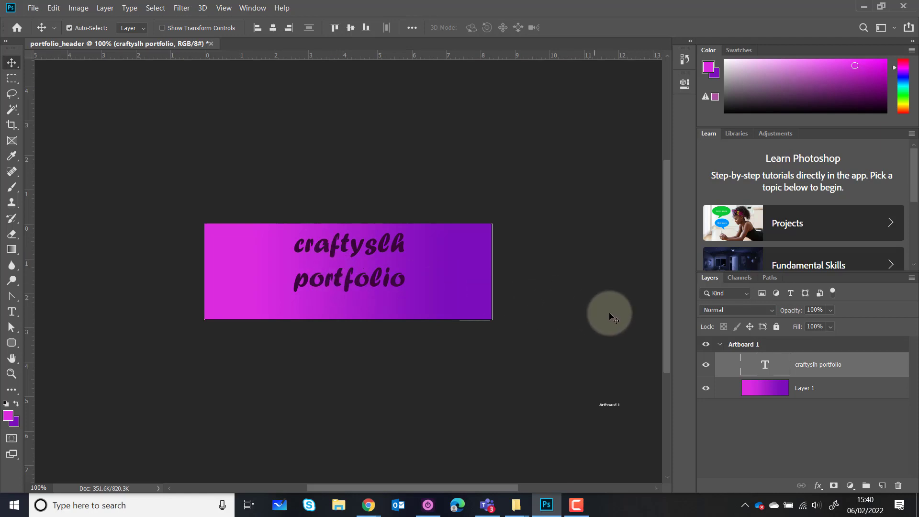
Reselect all of the text on the craftyslh portfolio layer and enlarge it to 72 pt using the character settings
{"action": "double_click", "coordinate": [764, 364]}
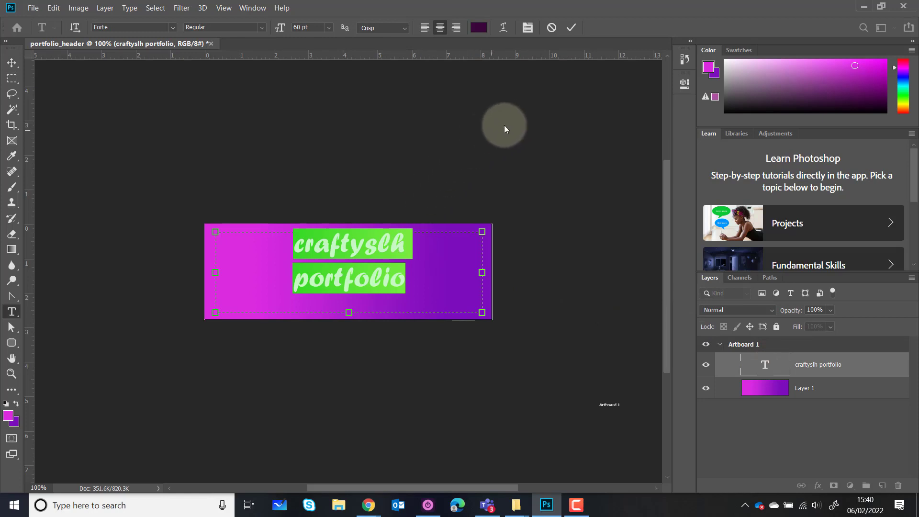
{"action": "left_click", "coordinate": [527, 28]}
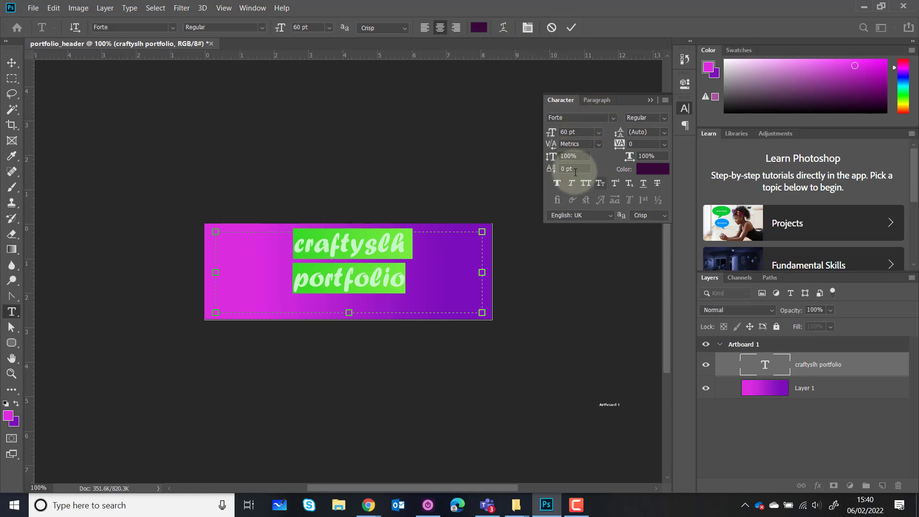
{"action": "left_click", "coordinate": [565, 131]}
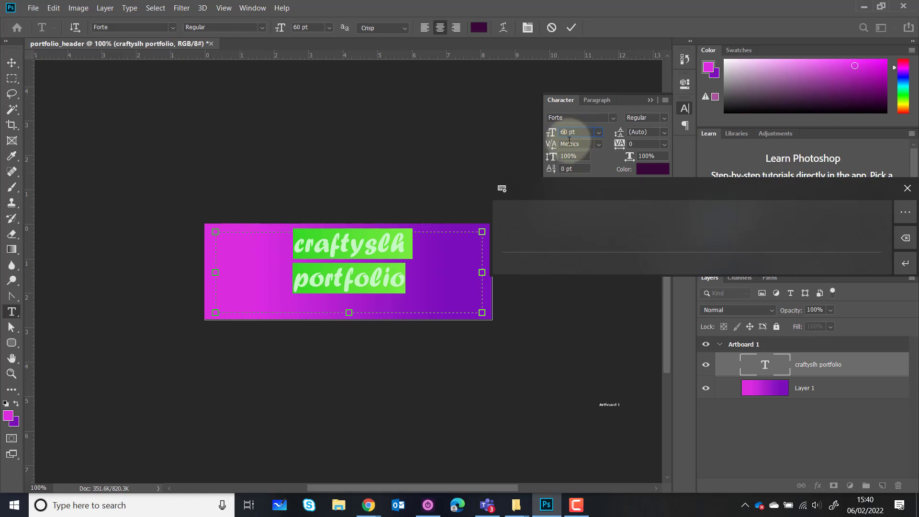
{"action": "left_click", "coordinate": [898, 192]}
{"action": "key", "text": "Up"}
{"action": "key", "text": "Up"}
{"action": "key", "text": "Up"}
{"action": "key", "text": "Up"}
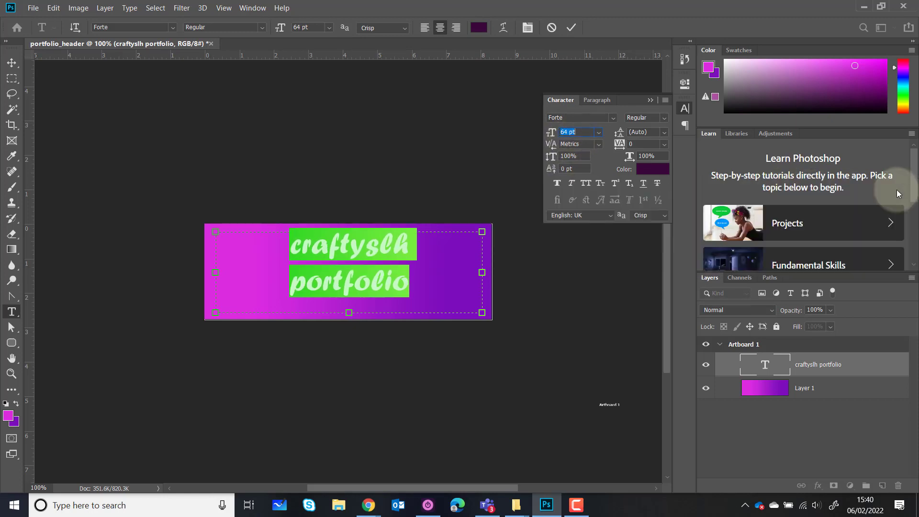
{"action": "key", "text": "Up"}
{"action": "key", "text": "Up"}
{"action": "key", "text": "Up"}
{"action": "key", "text": "Up"}
{"action": "key", "text": "Up"}
{"action": "key", "text": "Up"}
{"action": "key", "text": "Up"}
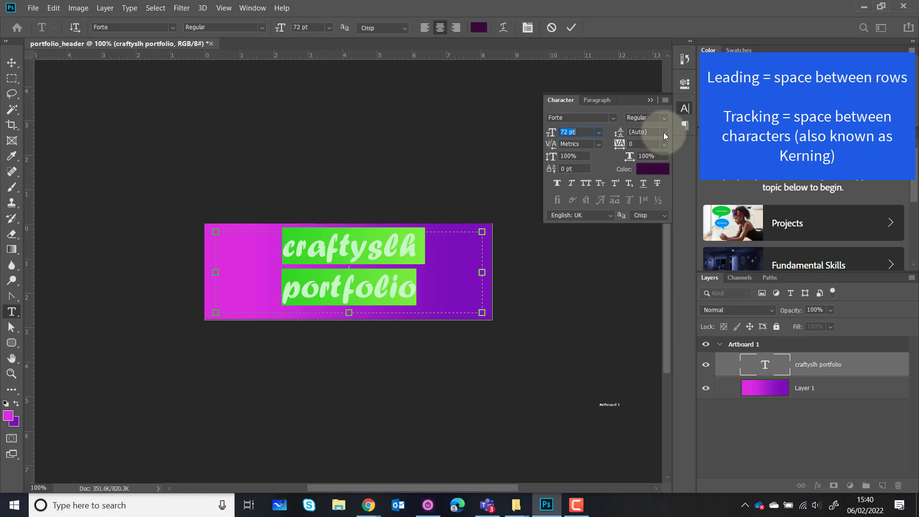
Tighten the leading between the two lines of header text to 62 pt
{"action": "left_click", "coordinate": [664, 133]}
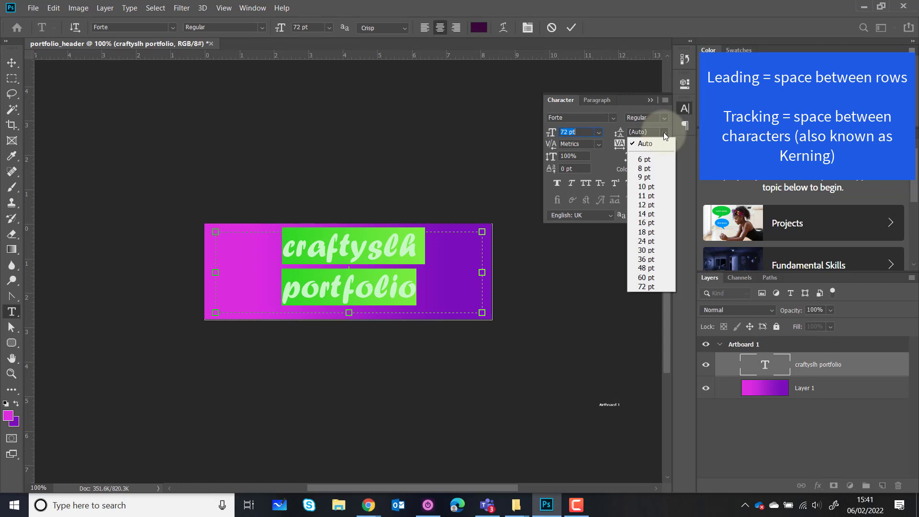
{"action": "left_click", "coordinate": [605, 157]}
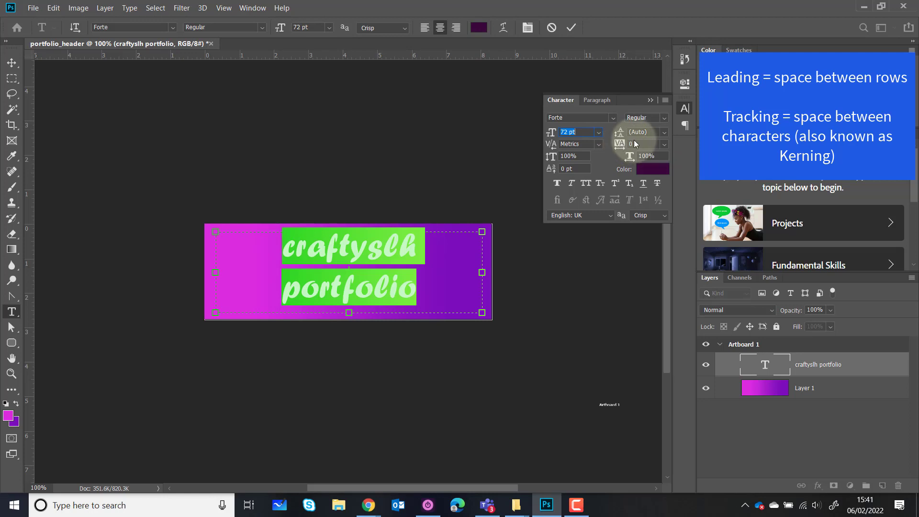
{"action": "left_click", "coordinate": [664, 133]}
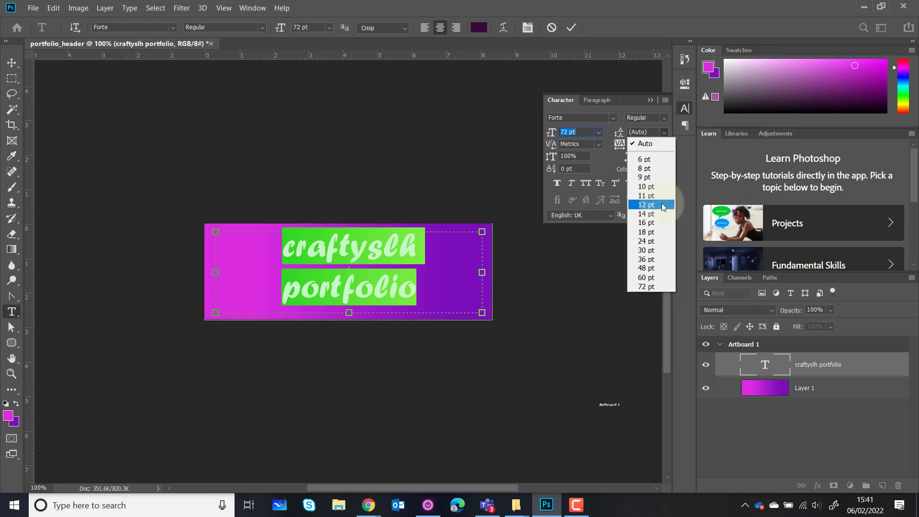
{"action": "left_click", "coordinate": [651, 286]}
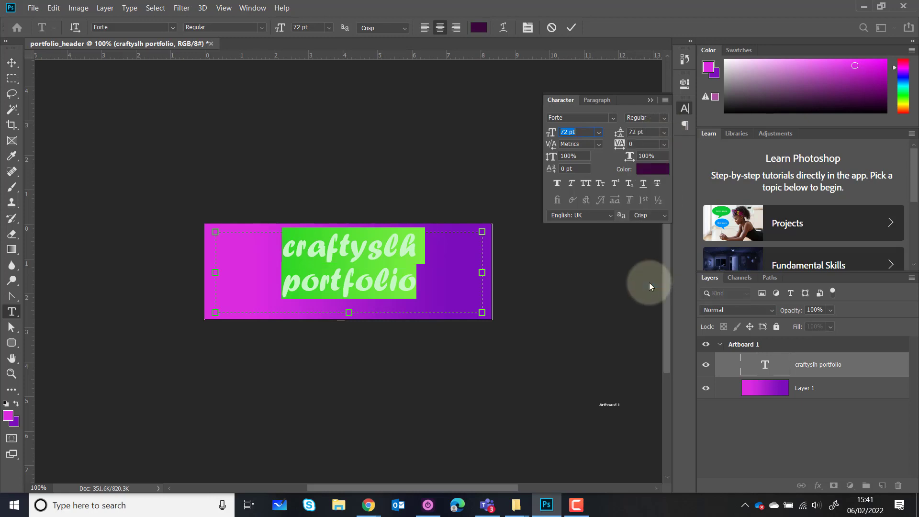
{"action": "left_click", "coordinate": [631, 132]}
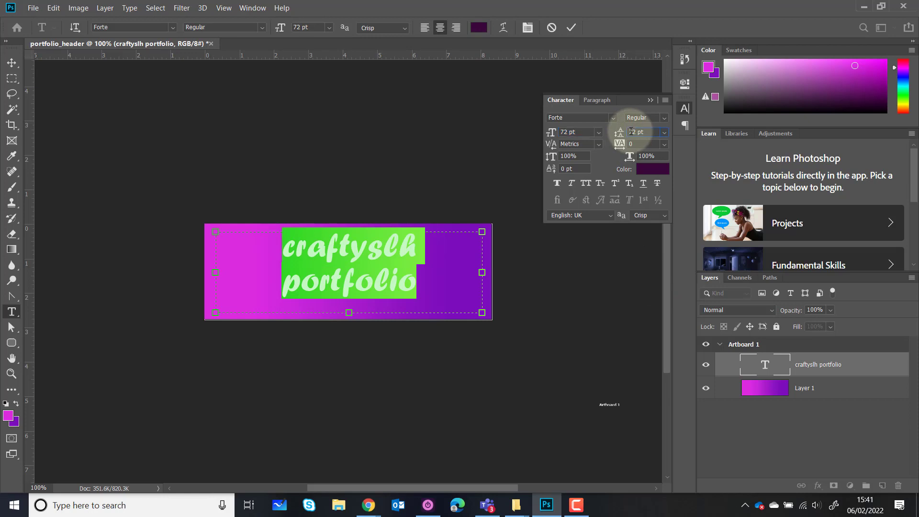
{"action": "key", "text": "Down"}
{"action": "key", "text": "Down"}
{"action": "key", "text": "Down"}
{"action": "key", "text": "Down"}
{"action": "key", "text": "Down"}
{"action": "key", "text": "Down"}
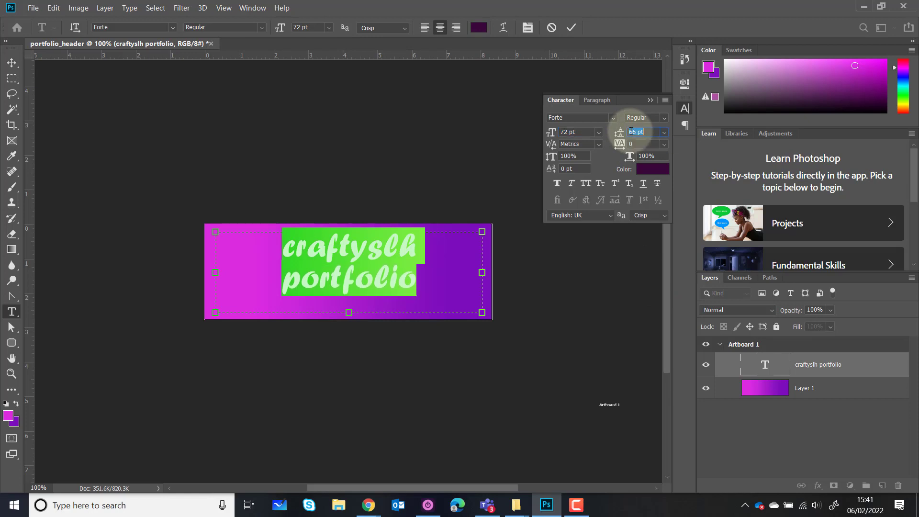
{"action": "key", "text": "Down"}
{"action": "key", "text": "Down"}
{"action": "key", "text": "Down"}
{"action": "key", "text": "Down"}
{"action": "key", "text": "Down"}
{"action": "key", "text": "Down"}
{"action": "key", "text": "Down"}
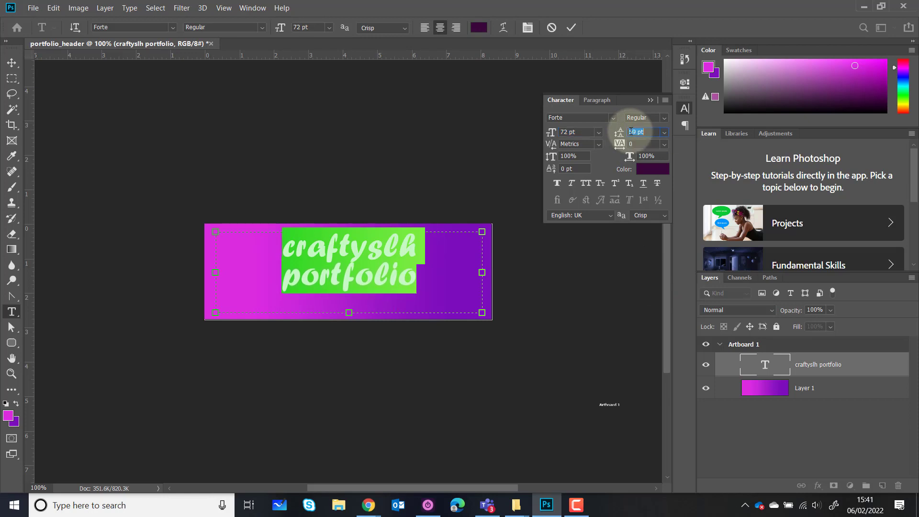
{"action": "key", "text": "Down"}
{"action": "key", "text": "Down"}
{"action": "key", "text": "Down"}
{"action": "key", "text": "Down"}
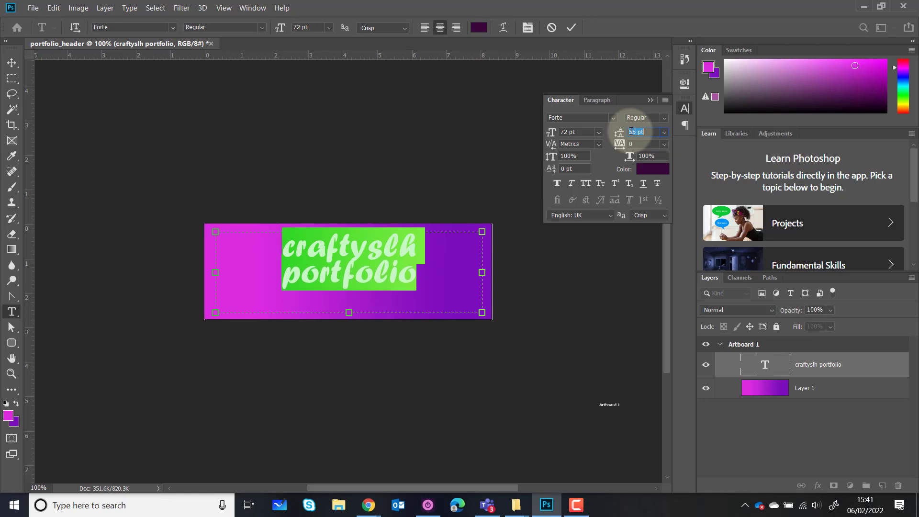
{"action": "key", "text": "Up"}
{"action": "key", "text": "Up"}
{"action": "key", "text": "Up"}
{"action": "key", "text": "Up"}
{"action": "key", "text": "Up"}
{"action": "key", "text": "Up"}
{"action": "key", "text": "Up"}
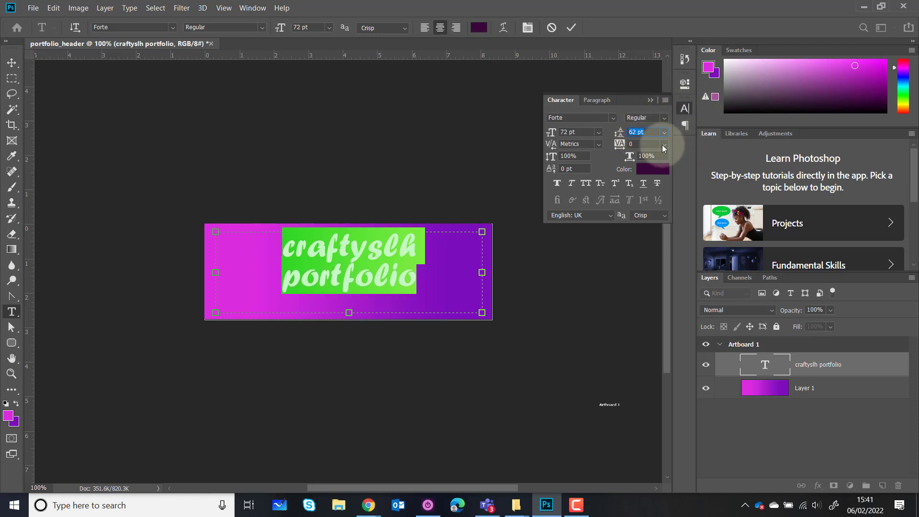
Try wider tracking on the header text with values of 10, 50 and 100
{"action": "left_click", "coordinate": [664, 145]}
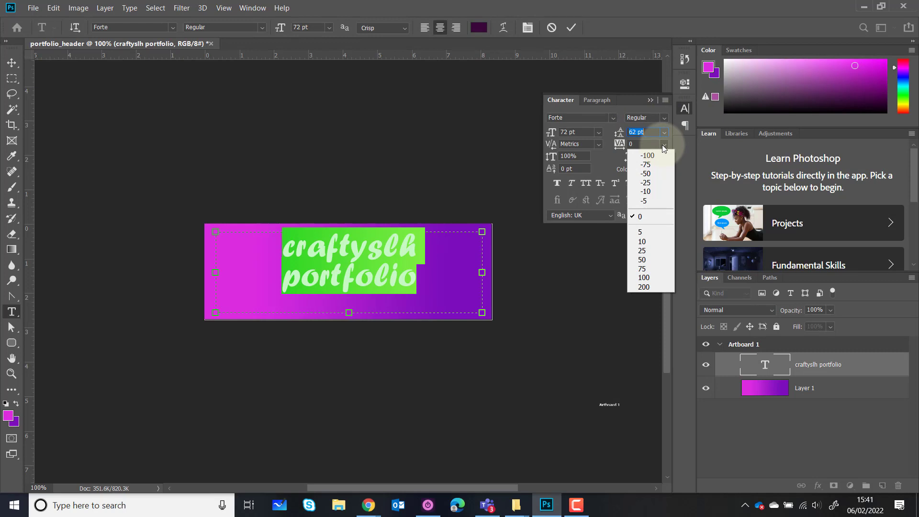
{"action": "left_click", "coordinate": [643, 241]}
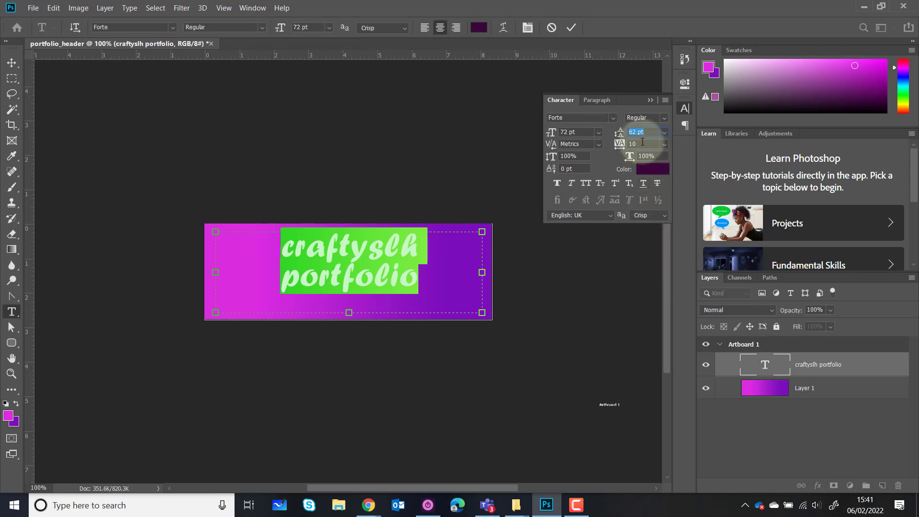
{"action": "left_click", "coordinate": [664, 144]}
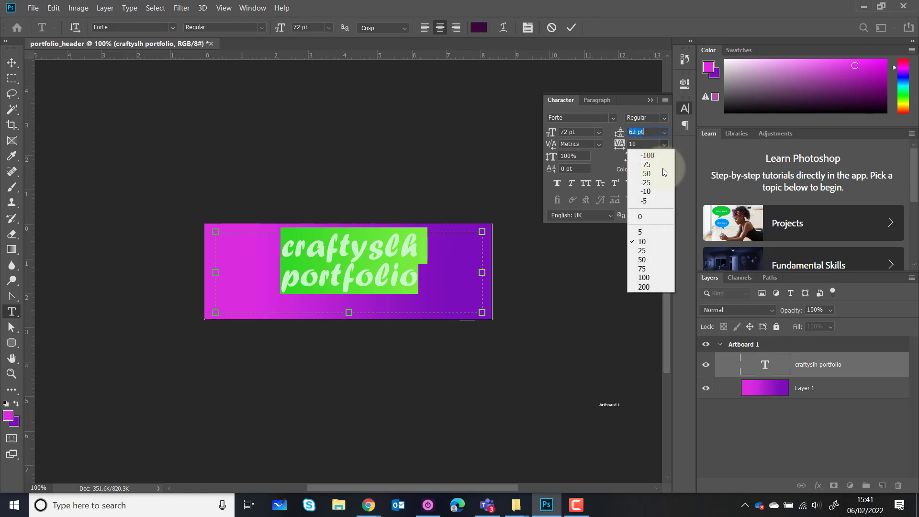
{"action": "left_click", "coordinate": [652, 259]}
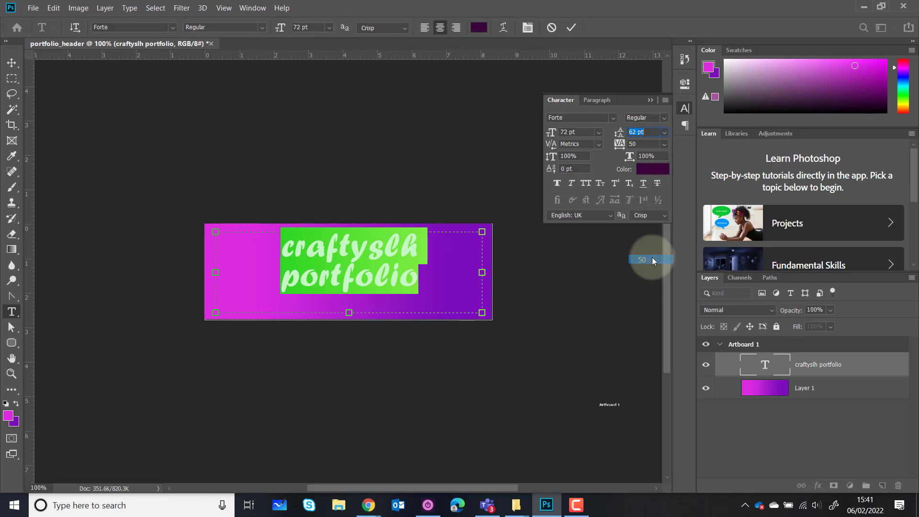
{"action": "left_click", "coordinate": [664, 144]}
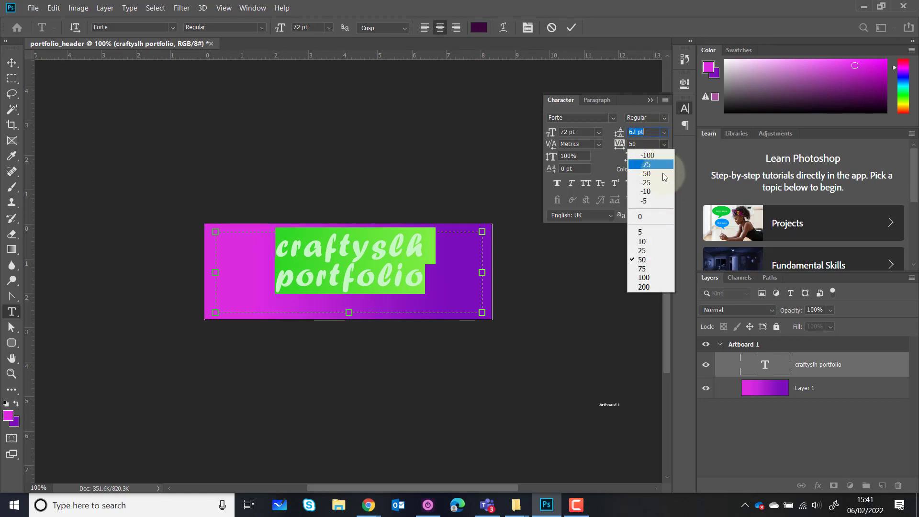
{"action": "left_click", "coordinate": [648, 277]}
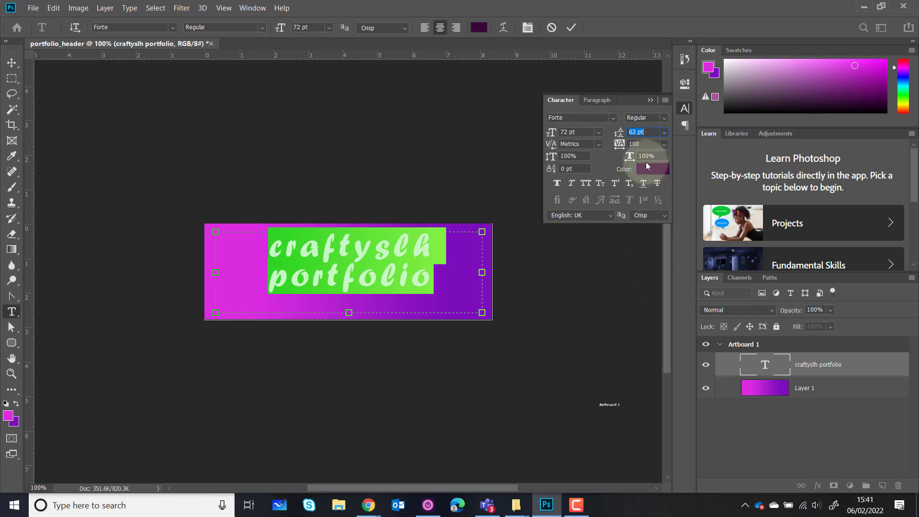
Tighten the tracking of the header text, trying -25 and settling on -50
{"action": "left_click", "coordinate": [663, 144]}
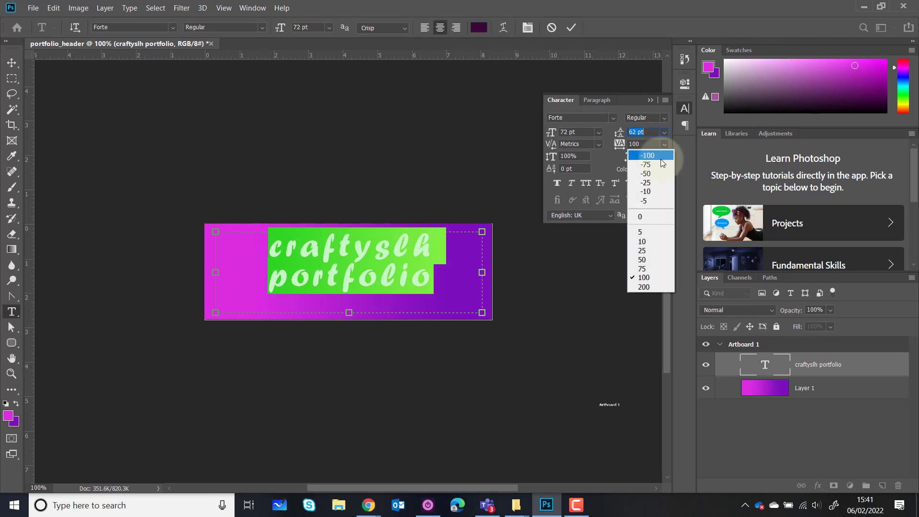
{"action": "left_click", "coordinate": [651, 183]}
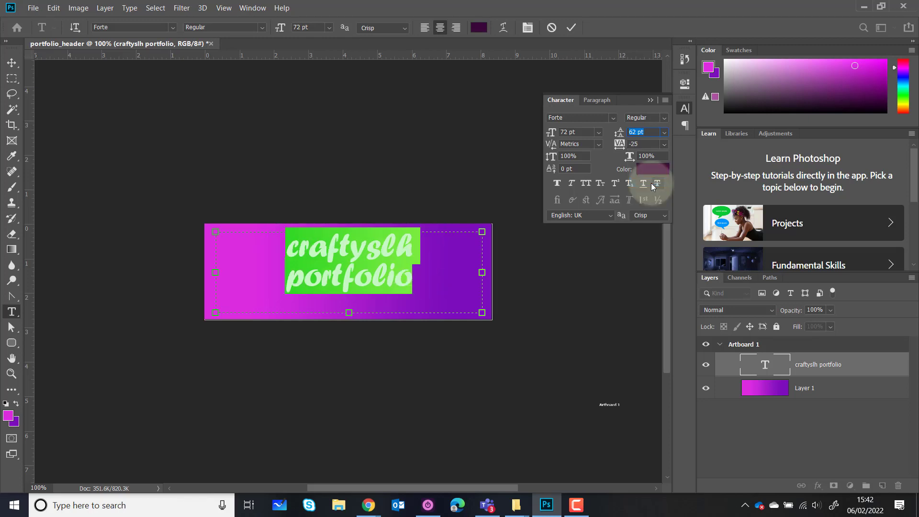
{"action": "left_click", "coordinate": [664, 143]}
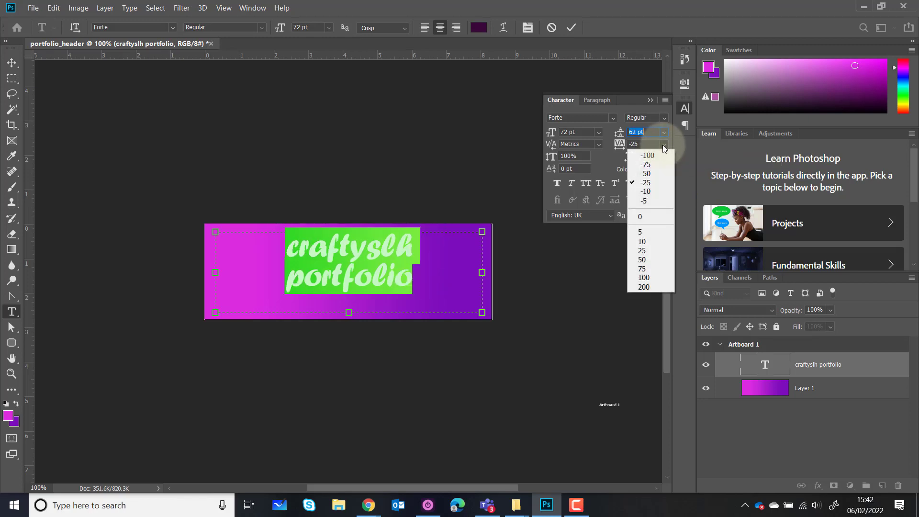
{"action": "left_click", "coordinate": [651, 173]}
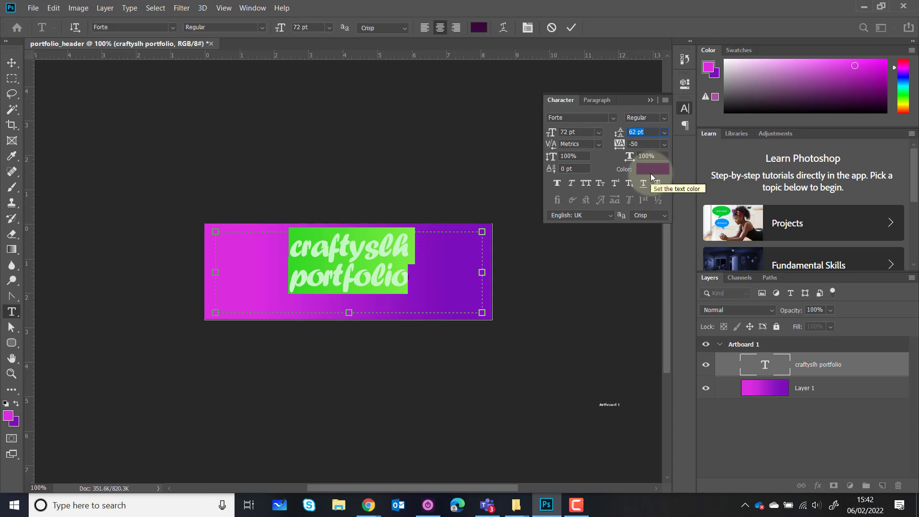
Move the craftyslh portfolio text slightly lower so it sits more centrally on the header background
{"action": "left_click", "coordinate": [11, 63]}
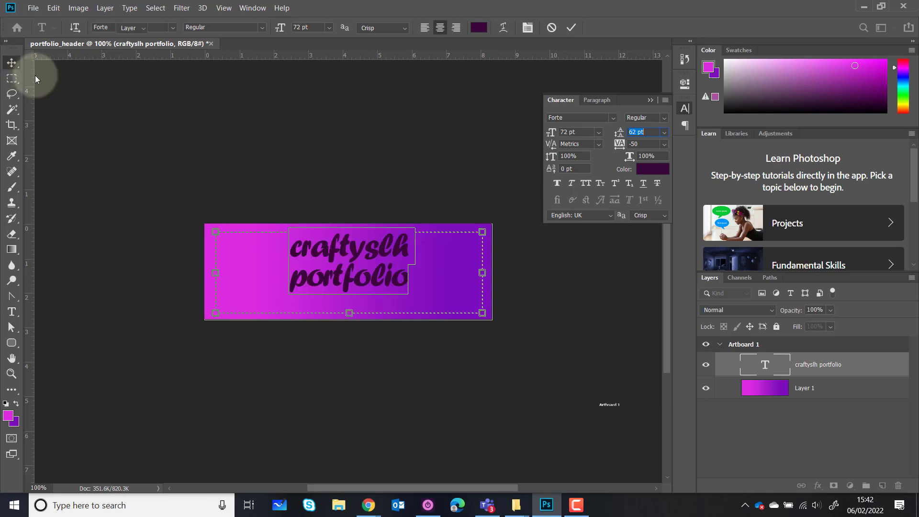
{"action": "left_click_drag", "start_coordinate": [345, 254], "coordinate": [345, 262]}
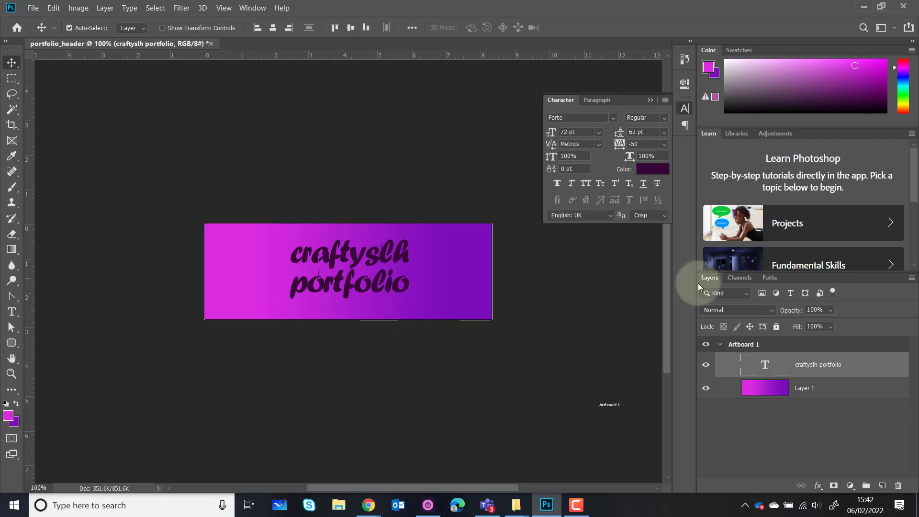
Add a new layer between the gradient Layer 1 and the craftyslh portfolio text layer, and hide the text layer
{"action": "left_click", "coordinate": [820, 392]}
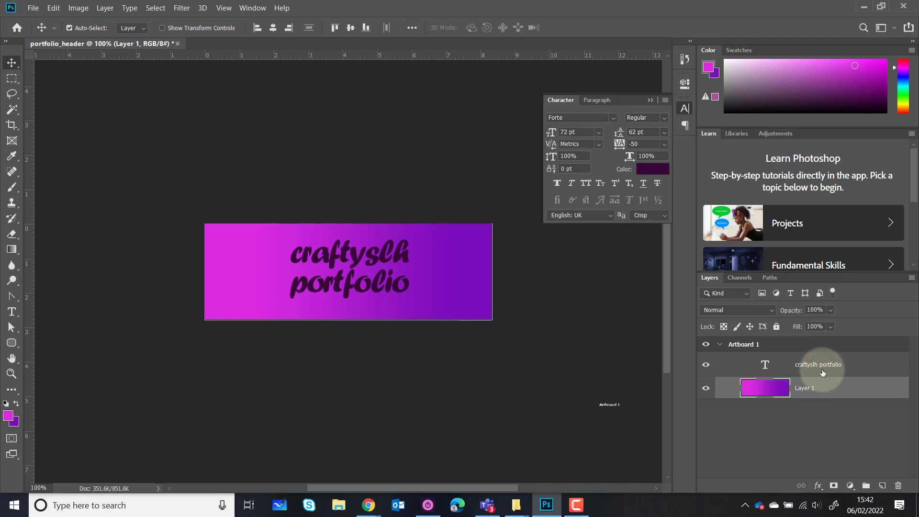
{"action": "left_click", "coordinate": [823, 373]}
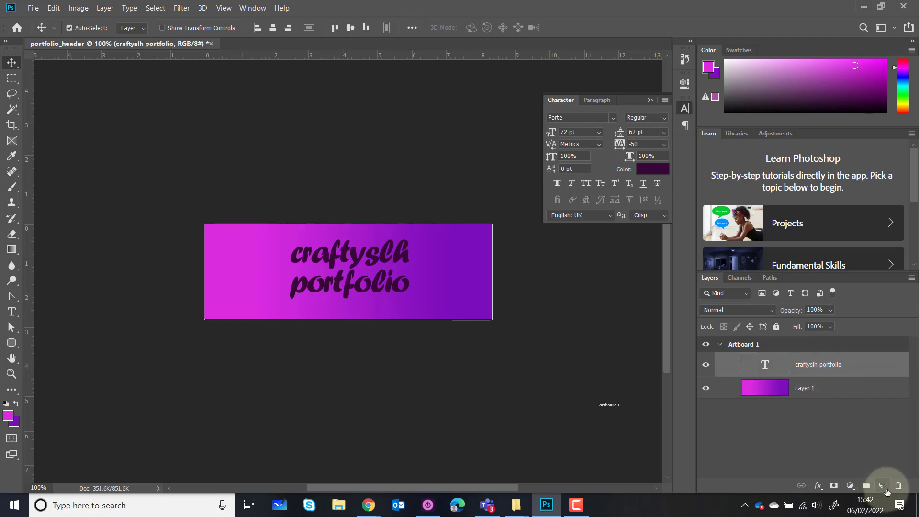
{"action": "left_click", "coordinate": [883, 486]}
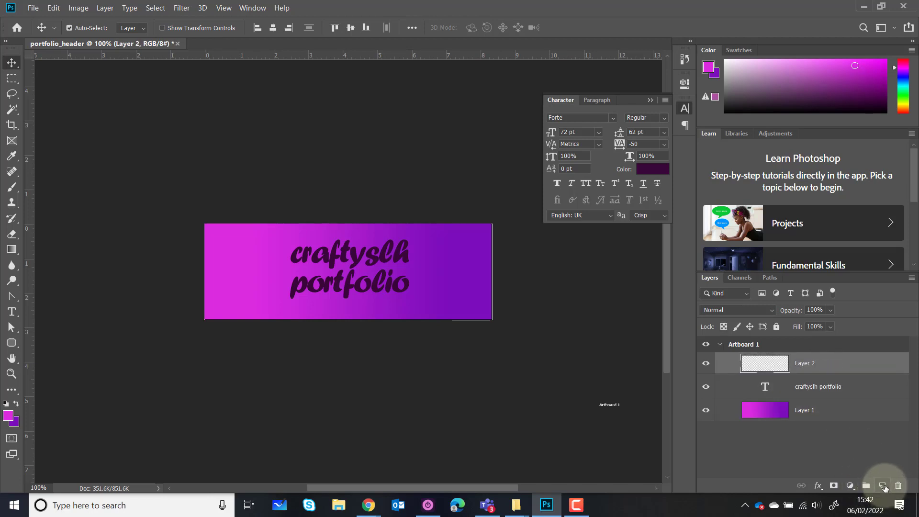
{"action": "left_click_drag", "start_coordinate": [831, 363], "coordinate": [831, 391]}
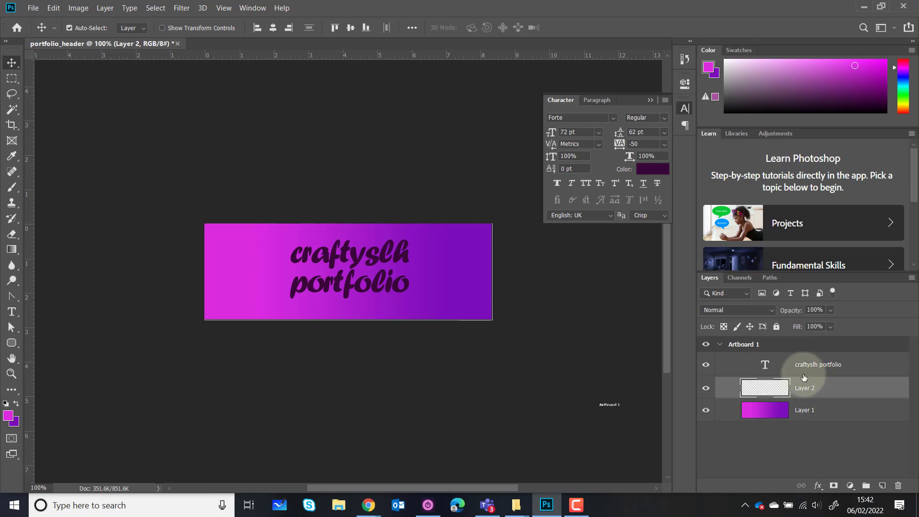
{"action": "left_click", "coordinate": [707, 366]}
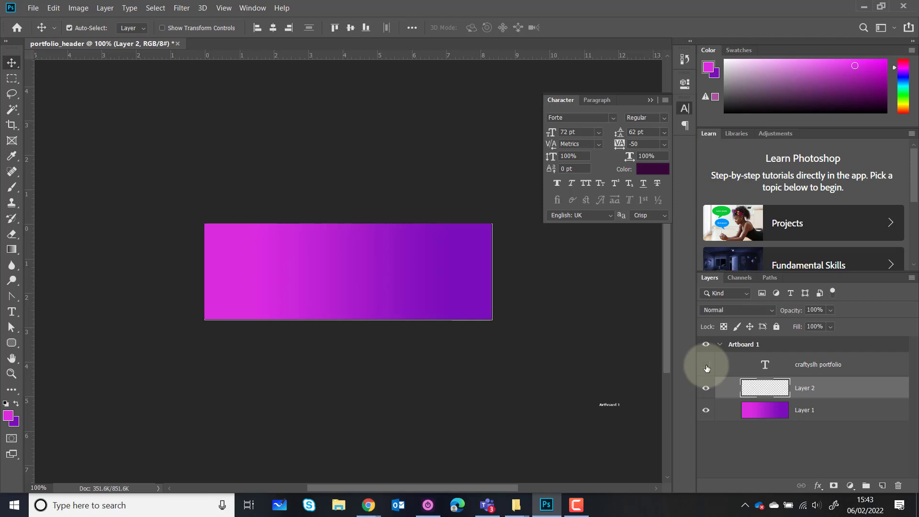
{"action": "left_click", "coordinate": [650, 100]}
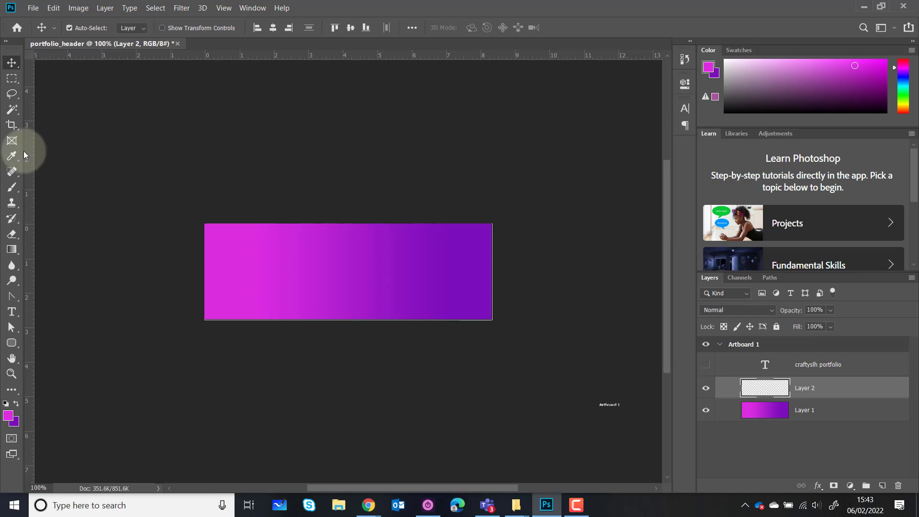
Activate the Brush tool and display the brush presets in an enlarged list
{"action": "left_click", "coordinate": [13, 188]}
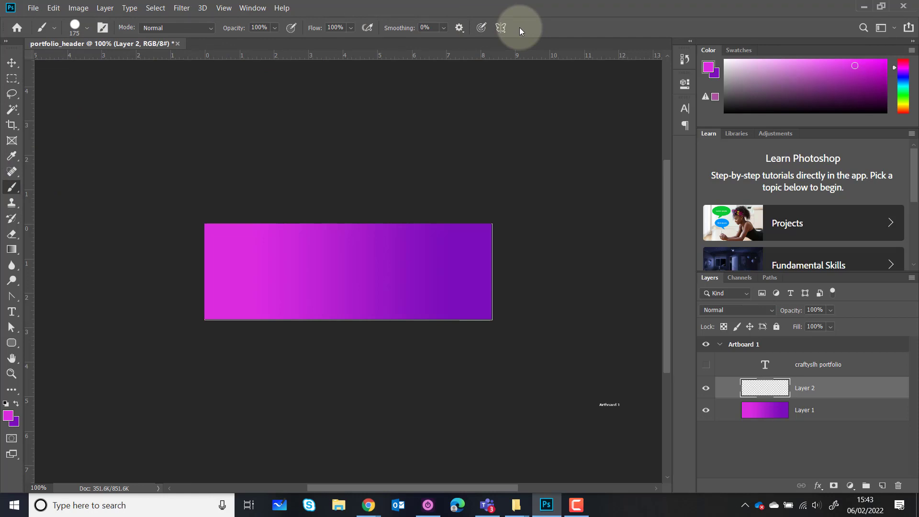
{"action": "left_click", "coordinate": [252, 8]}
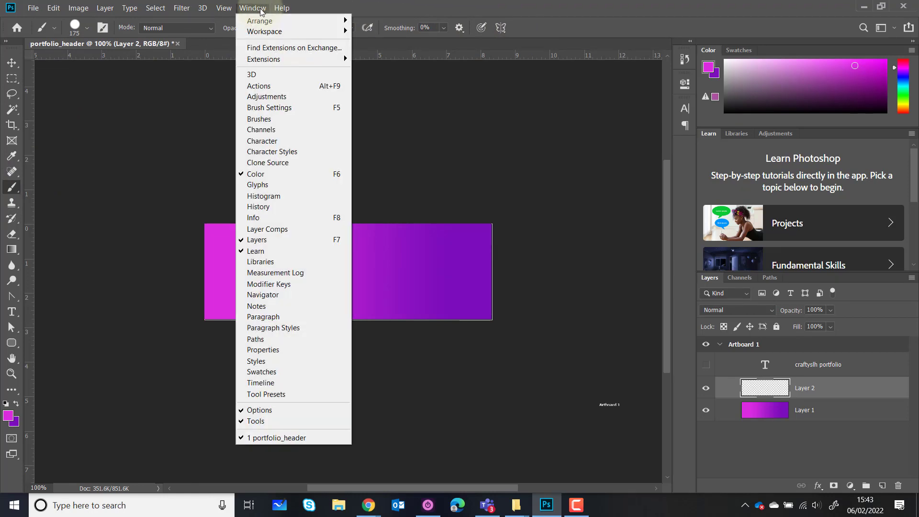
{"action": "left_click", "coordinate": [266, 120]}
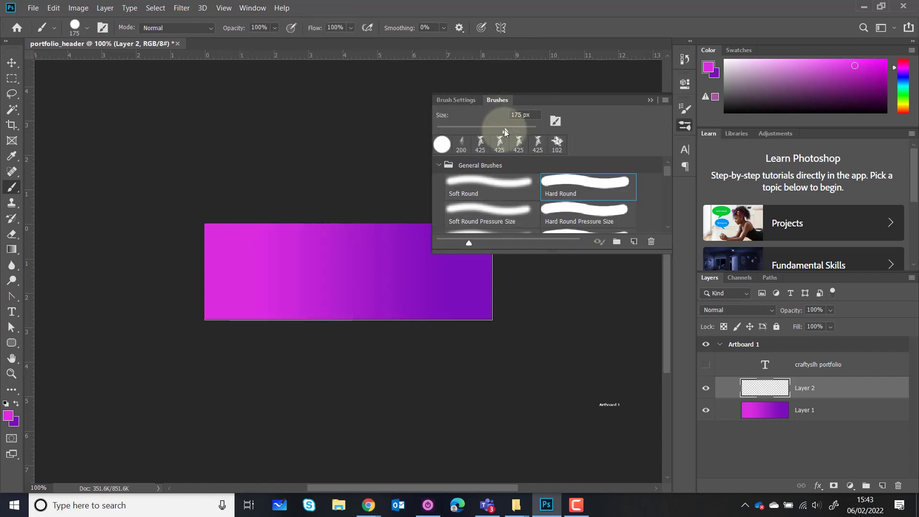
{"action": "left_click", "coordinate": [462, 101]}
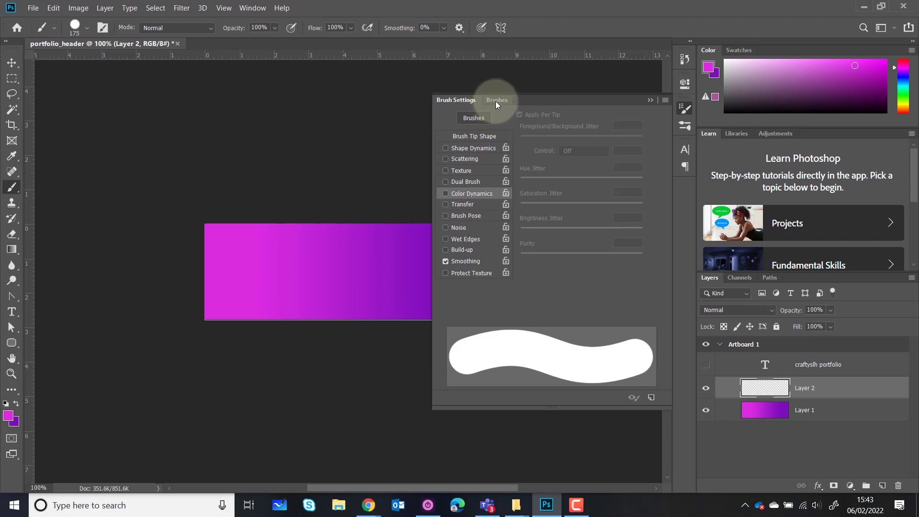
{"action": "left_click", "coordinate": [496, 101]}
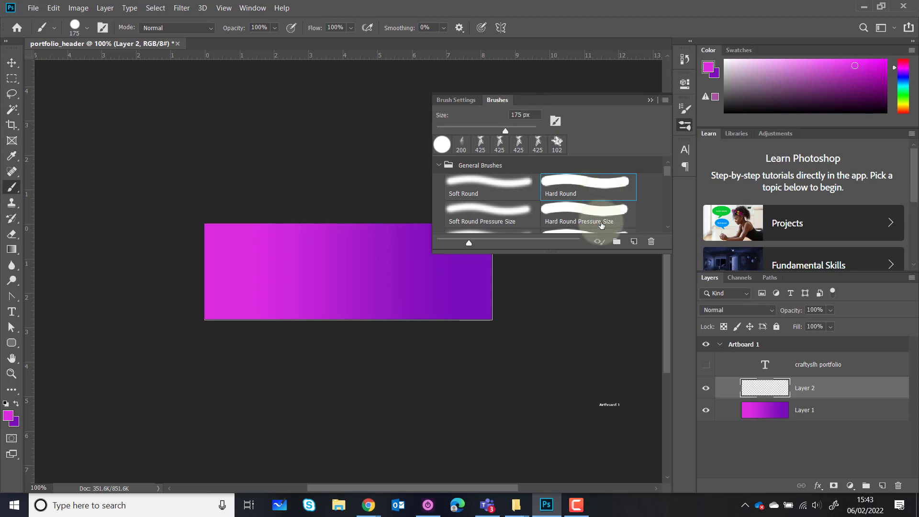
{"action": "left_click_drag", "start_coordinate": [591, 253], "coordinate": [597, 432]}
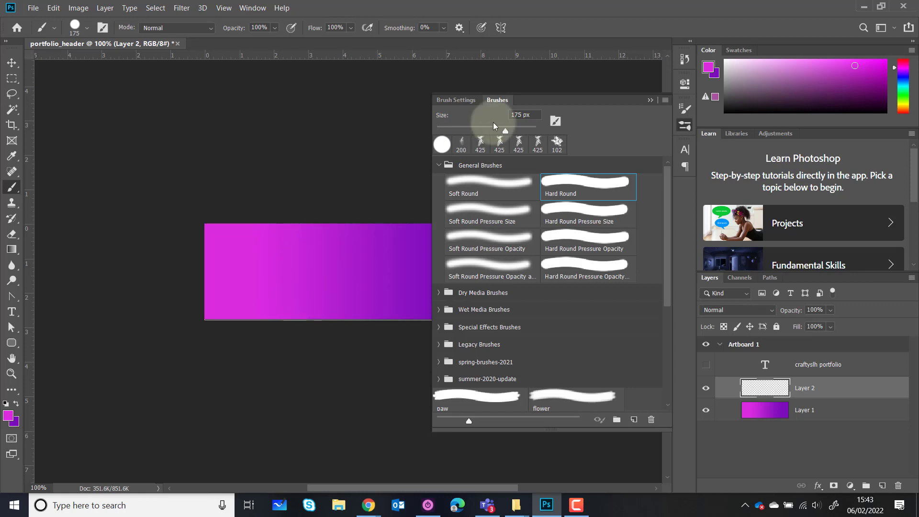
Set the Hard Round brush size to 90 px, try a magenta stroke on Layer 2 and undo it
{"action": "left_click_drag", "start_coordinate": [504, 131], "coordinate": [480, 131]}
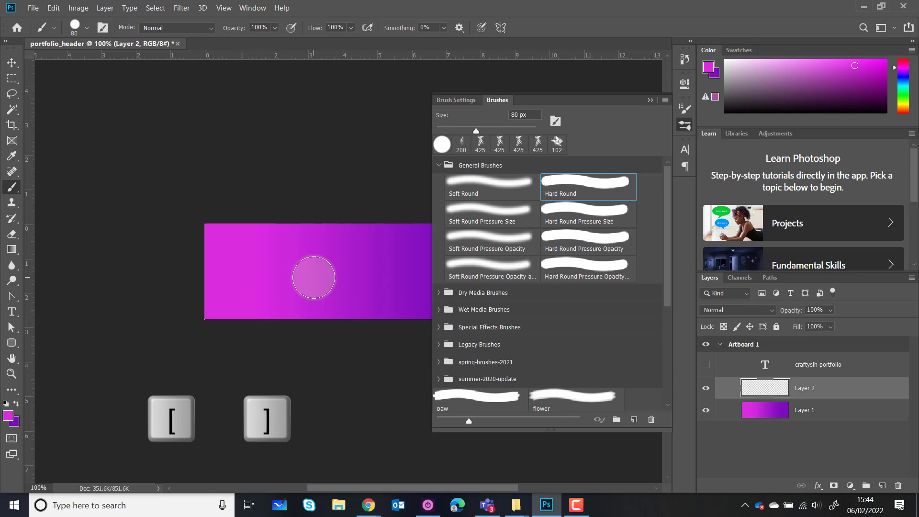
{"action": "key", "text": "bracketleft"}
{"action": "key", "text": "bracketright"}
{"action": "key", "text": "bracketright"}
{"action": "key", "text": "bracketright"}
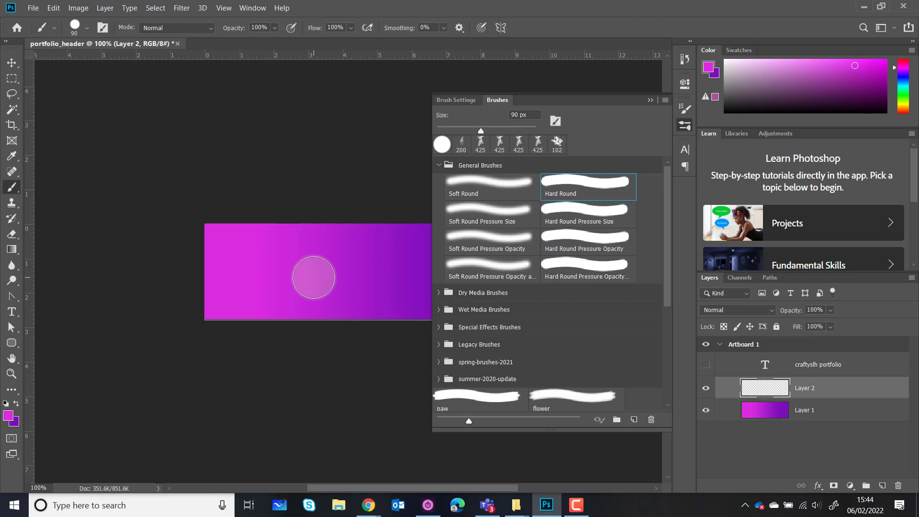
{"action": "left_click_drag", "start_coordinate": [251, 267], "coordinate": [389, 266]}
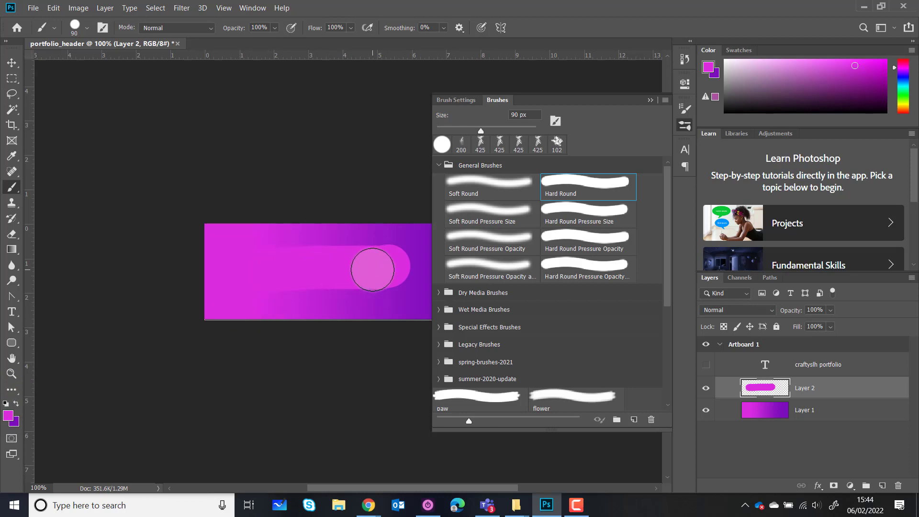
{"action": "key", "text": "ctrl+z"}
Change the foreground colour to white
{"action": "left_click", "coordinate": [8, 415]}
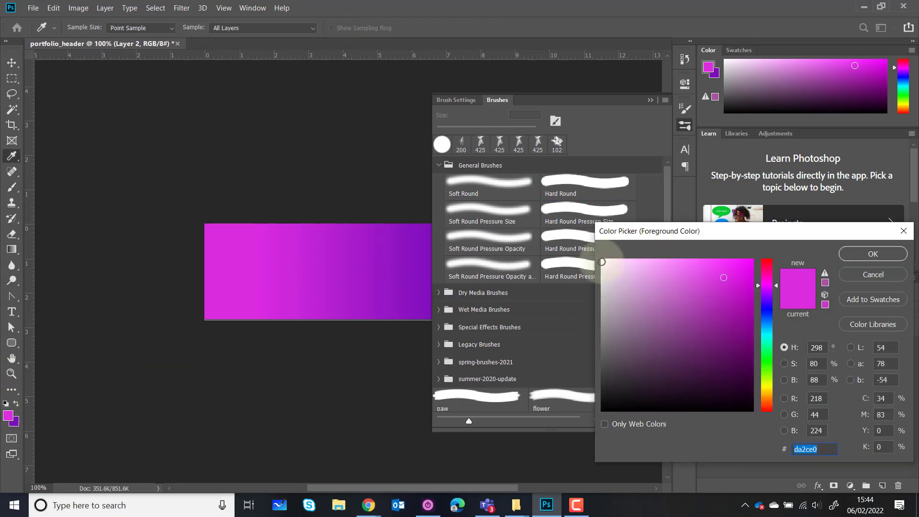
{"action": "left_click", "coordinate": [602, 261]}
{"action": "left_click", "coordinate": [873, 253]}
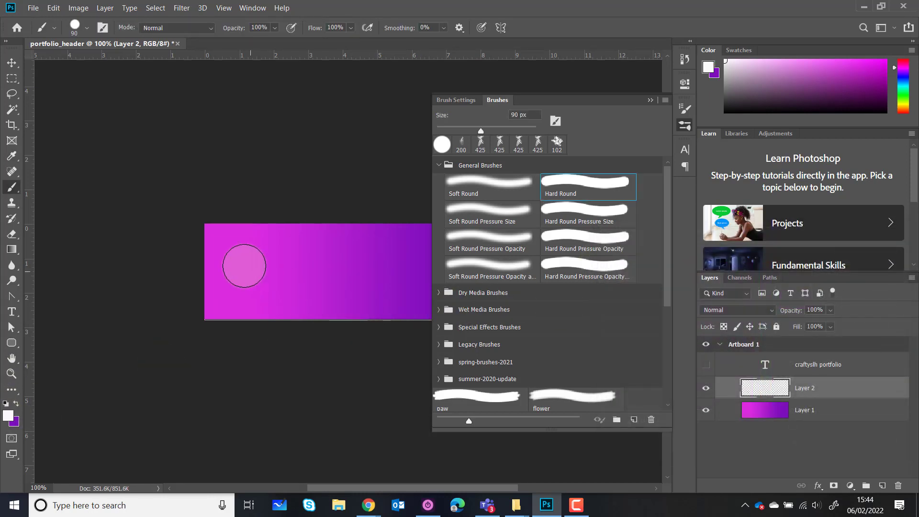
Try a white wavy stroke on Layer 2 with the Hard Round and the Soft Round brush, undoing each one
{"action": "mouse_move", "coordinate": [240, 264]}
{"action": "left_mouse_down"}
{"action": "mouse_move", "coordinate": [264, 262]}
{"action": "mouse_move", "coordinate": [312, 286]}
{"action": "mouse_move", "coordinate": [331, 263]}
{"action": "mouse_move", "coordinate": [347, 262]}
{"action": "mouse_move", "coordinate": [354, 278]}
{"action": "mouse_move", "coordinate": [388, 265]}
{"action": "left_mouse_up"}
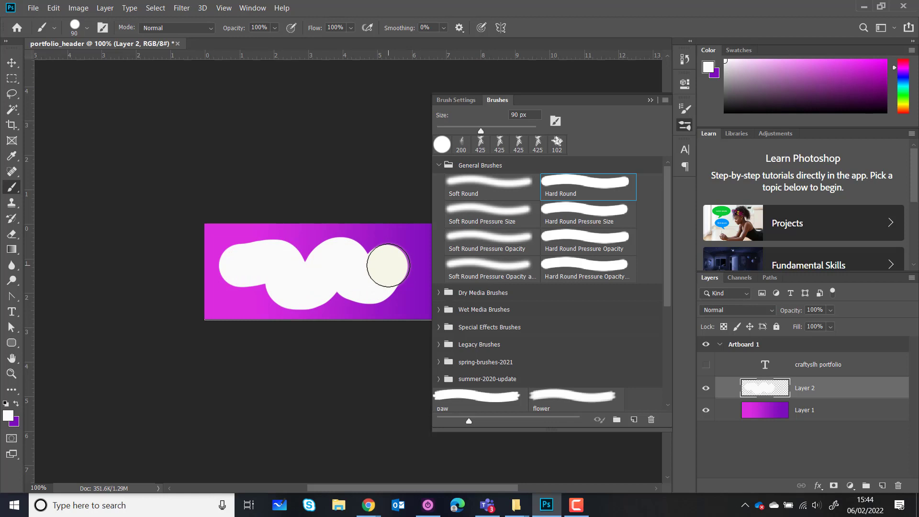
{"action": "key", "text": "ctrl+z"}
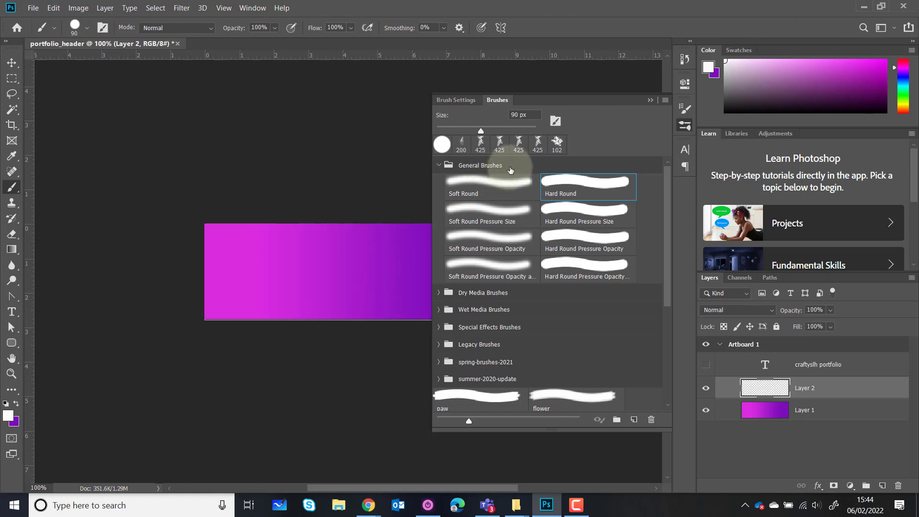
{"action": "left_click", "coordinate": [499, 183]}
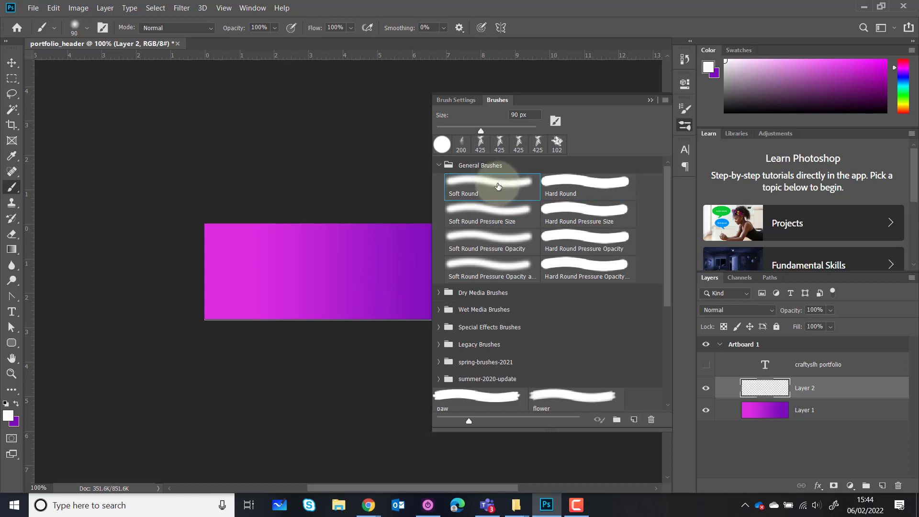
{"action": "mouse_move", "coordinate": [244, 281]}
{"action": "left_mouse_down"}
{"action": "mouse_move", "coordinate": [245, 272]}
{"action": "mouse_move", "coordinate": [285, 265]}
{"action": "mouse_move", "coordinate": [314, 277]}
{"action": "mouse_move", "coordinate": [340, 259]}
{"action": "mouse_move", "coordinate": [366, 262]}
{"action": "left_mouse_up"}
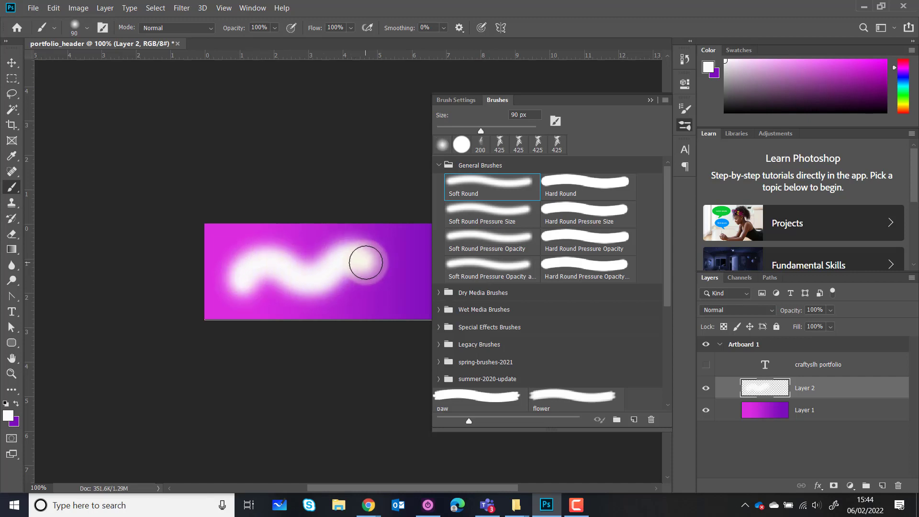
{"action": "key", "text": "ctrl+z"}
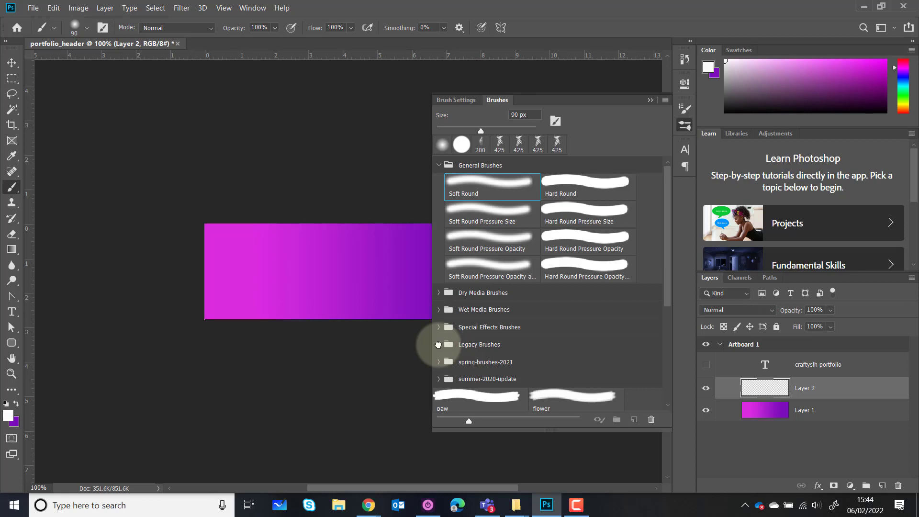
Choose the Scattered Maple Leaves brush from the legacy default brushes and set its size to 500 px
{"action": "left_click", "coordinate": [439, 345]}
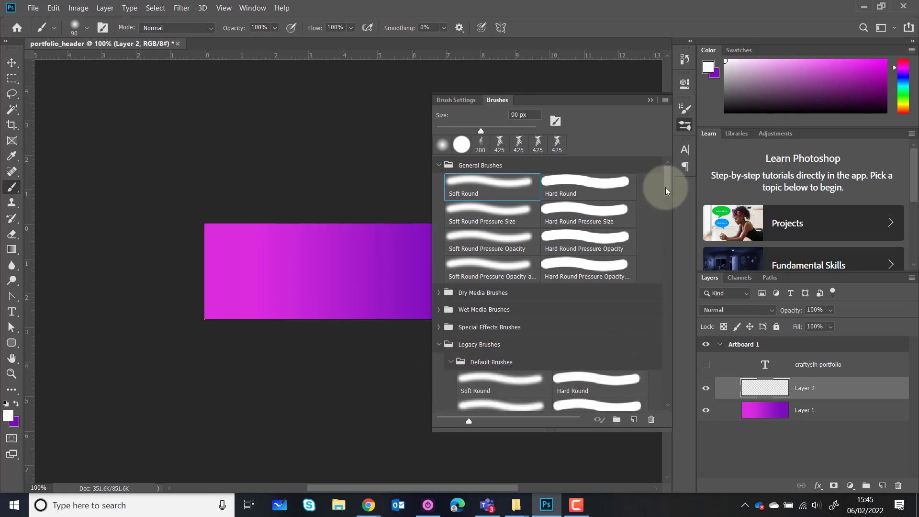
{"action": "left_click_drag", "start_coordinate": [665, 188], "coordinate": [671, 294]}
{"action": "left_click", "coordinate": [506, 330]}
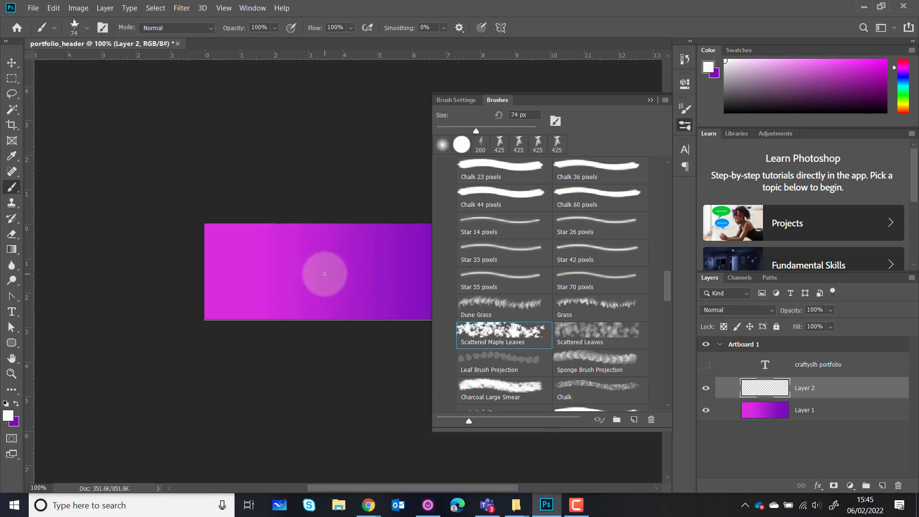
{"action": "left_click_drag", "start_coordinate": [475, 130], "coordinate": [526, 131]}
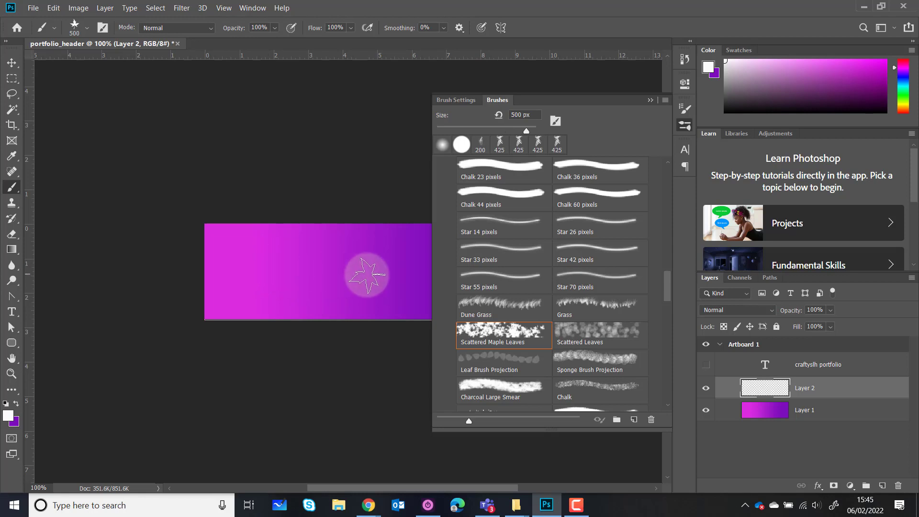
Set the maple leaf brush tip's spacing to 147% and its angle to -4°
{"action": "left_click", "coordinate": [466, 101]}
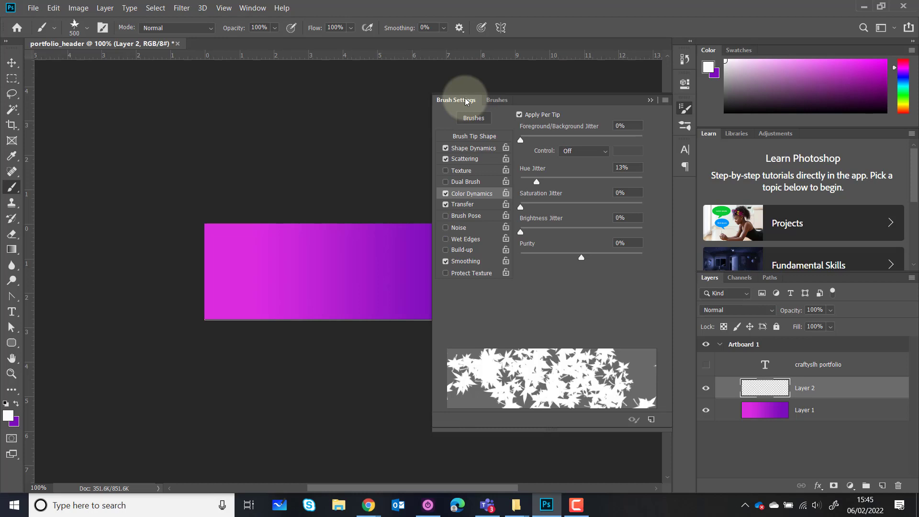
{"action": "left_click", "coordinate": [472, 137]}
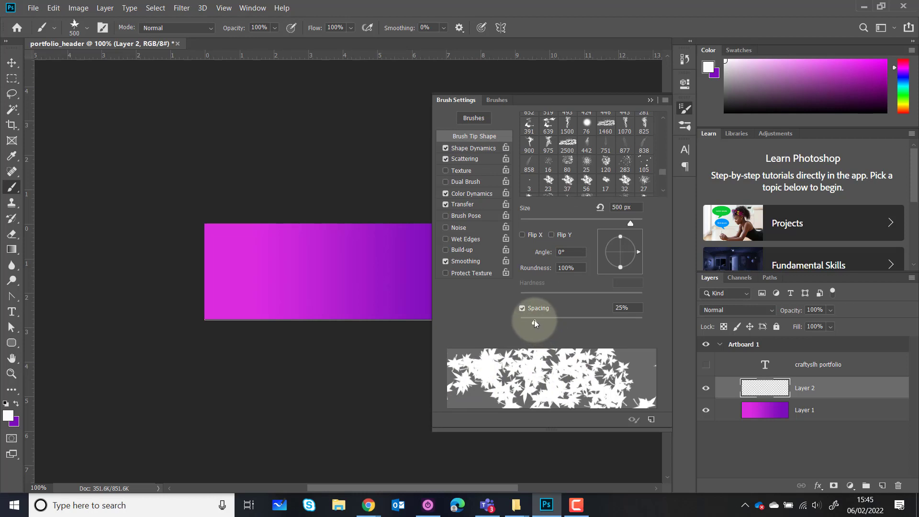
{"action": "left_click_drag", "start_coordinate": [538, 319], "coordinate": [596, 324]}
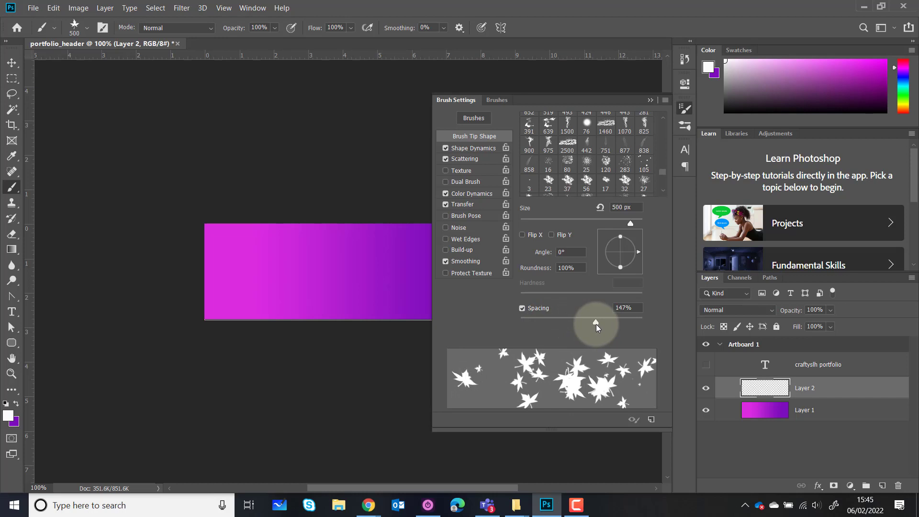
{"action": "mouse_move", "coordinate": [640, 254]}
{"action": "left_mouse_down"}
{"action": "mouse_move", "coordinate": [631, 272]}
{"action": "mouse_move", "coordinate": [603, 249]}
{"action": "mouse_move", "coordinate": [624, 238]}
{"action": "mouse_move", "coordinate": [638, 253]}
{"action": "left_mouse_up"}
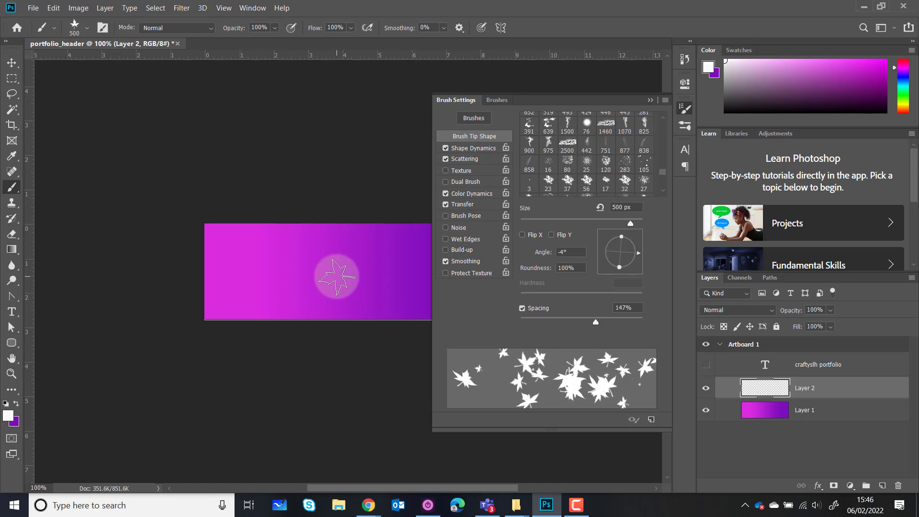
Try stamping white maple leaves at two spots on Layer 2 and undo both stamps
{"action": "left_click", "coordinate": [337, 277]}
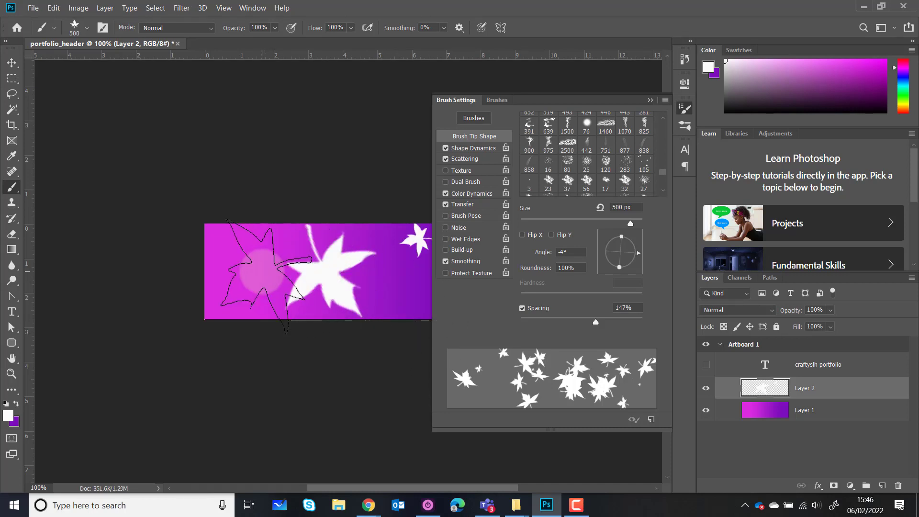
{"action": "left_click", "coordinate": [266, 268]}
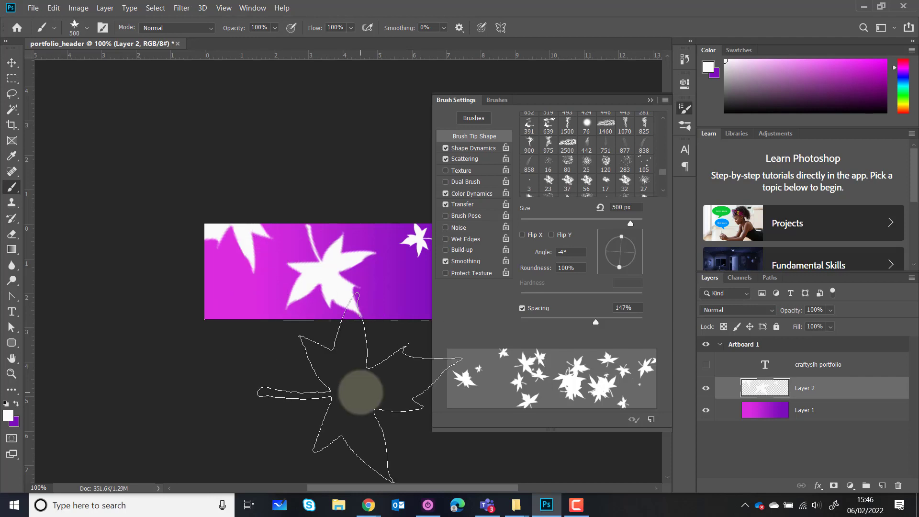
{"action": "key", "text": "ctrl+z"}
{"action": "key", "text": "ctrl+z"}
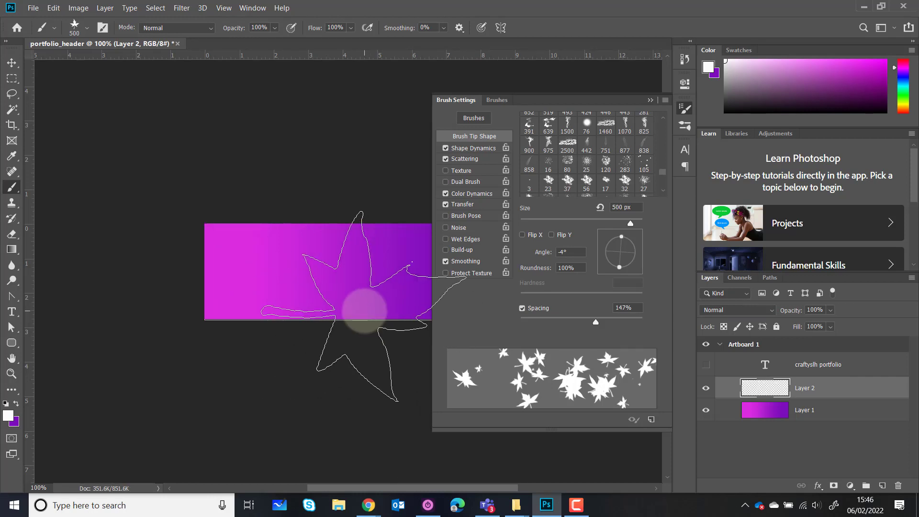
Reduce the maple leaf brush size to 250 px
{"action": "key", "text": "bracketleft"}
{"action": "key", "text": "bracketleft"}
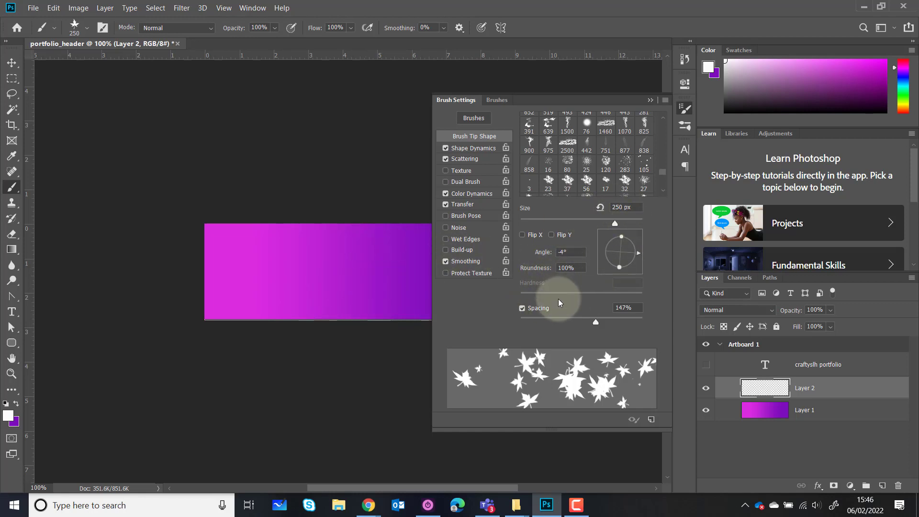
Turn off Shape Dynamics, Scattering, Color Dynamics, Transfer and Smoothing for the maple leaf brush
{"action": "left_click", "coordinate": [472, 149]}
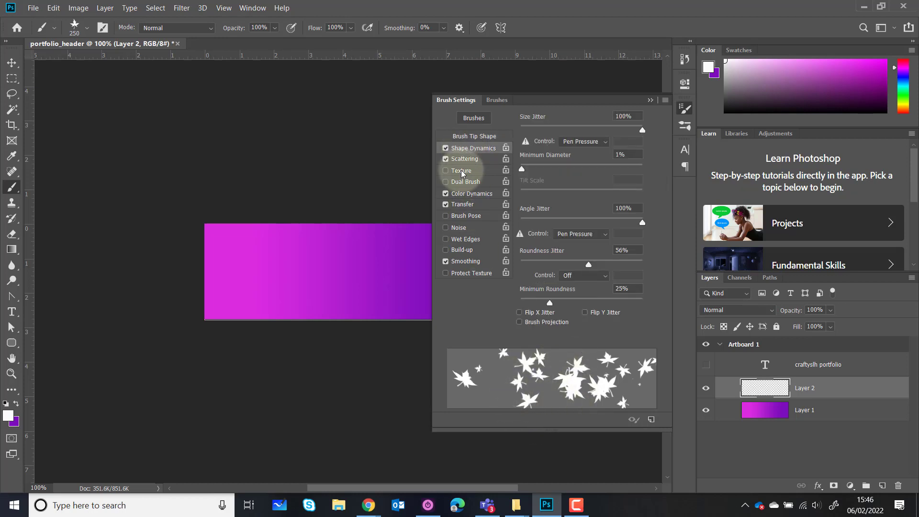
{"action": "left_click", "coordinate": [446, 148]}
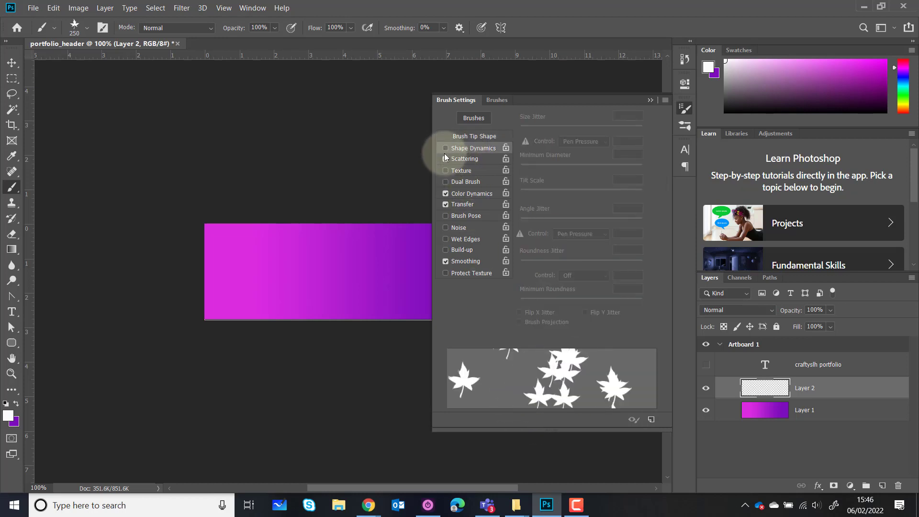
{"action": "left_click", "coordinate": [445, 159]}
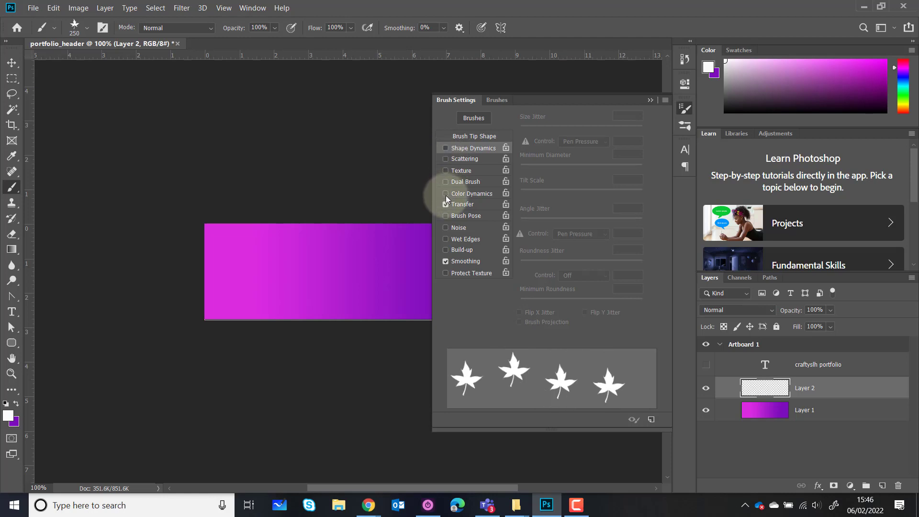
{"action": "left_click", "coordinate": [445, 261]}
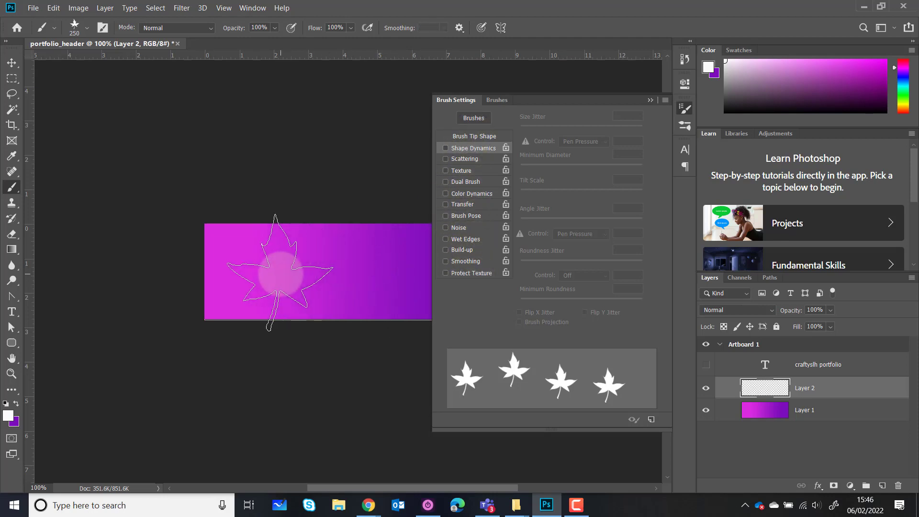
Try stamping three white maple leaves in a row across the banner at 175 px and undo all three
{"action": "left_click", "coordinate": [273, 273]}
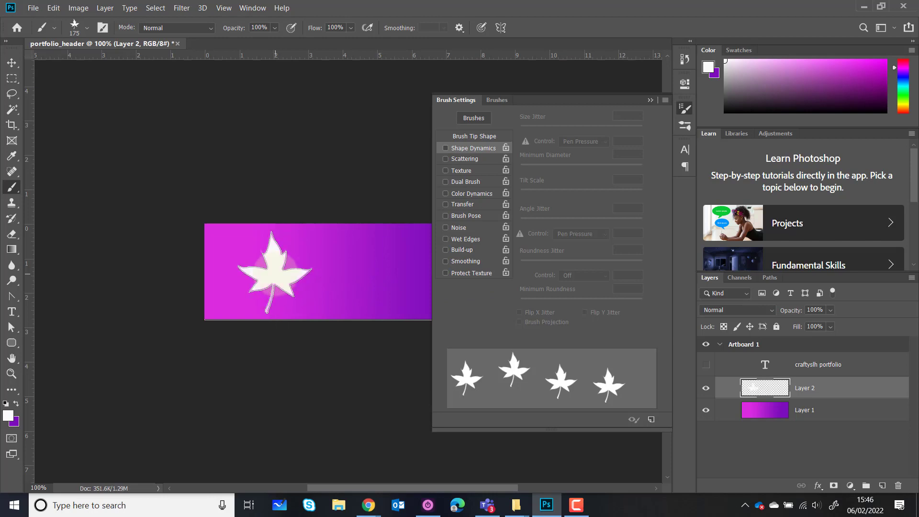
{"action": "left_click", "coordinate": [345, 273]}
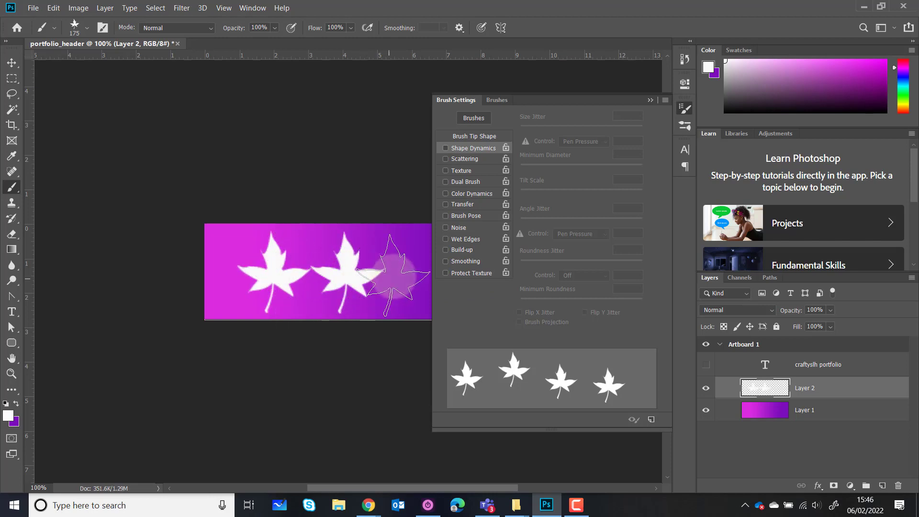
{"action": "left_click", "coordinate": [406, 273]}
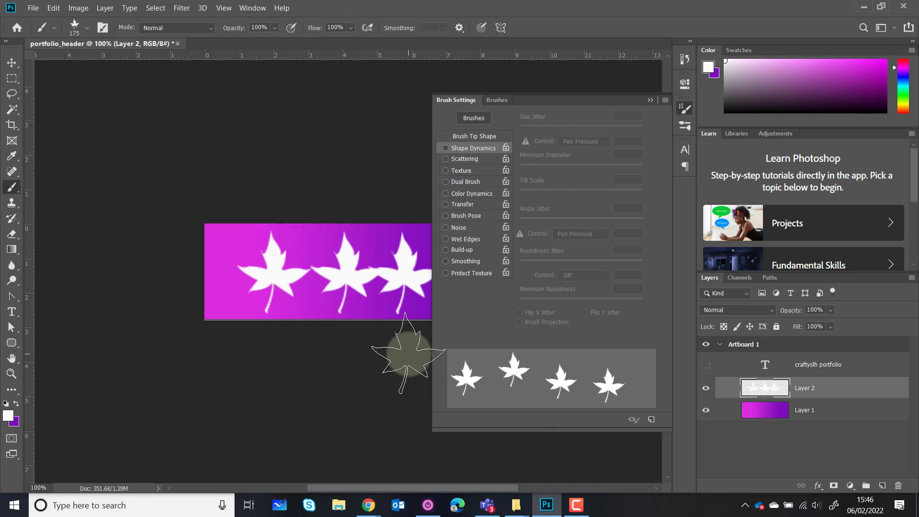
{"action": "key", "text": "ctrl+z"}
{"action": "key", "text": "ctrl+z"}
{"action": "key", "text": "ctrl+z"}
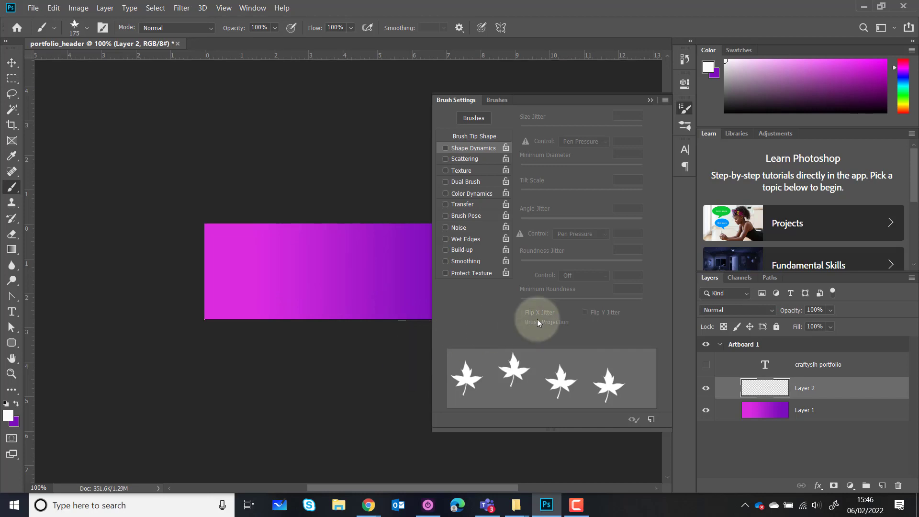
Set the maple leaf brush tip's angle to -86° and stamp one test leaf near the banner's left end
{"action": "left_click", "coordinate": [486, 136]}
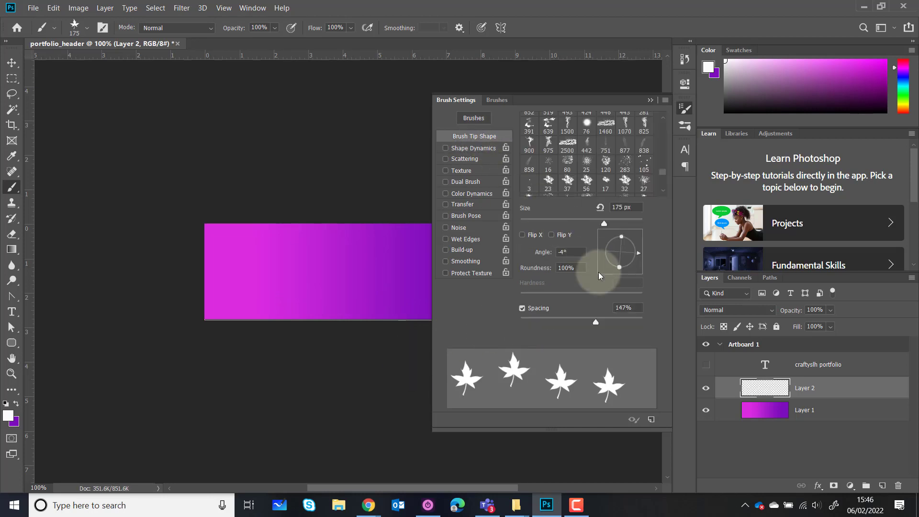
{"action": "mouse_move", "coordinate": [599, 276]}
{"action": "left_mouse_down"}
{"action": "mouse_move", "coordinate": [637, 252]}
{"action": "mouse_move", "coordinate": [622, 271]}
{"action": "left_mouse_up"}
{"action": "left_click", "coordinate": [256, 266]}
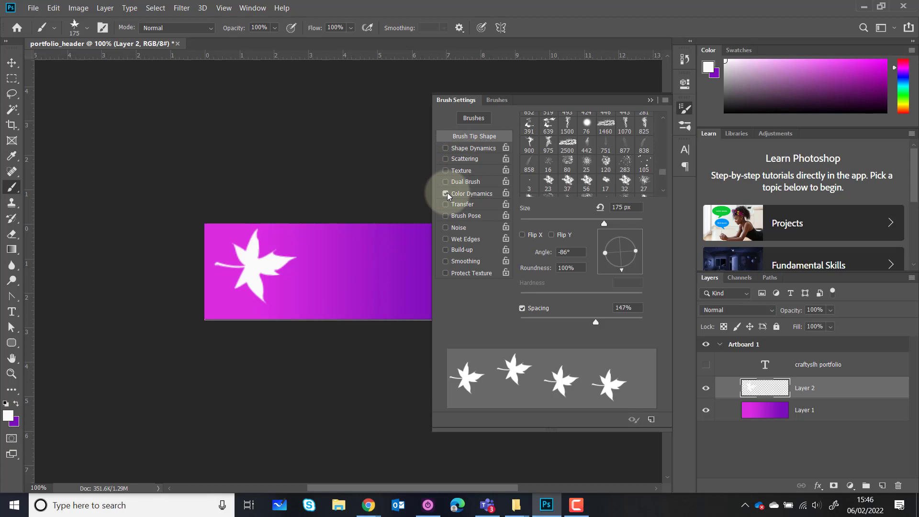
Enable Color Dynamics for the maple leaf brush and try it with five more stamps on Layer 2, undoing every leaf
{"action": "left_click", "coordinate": [469, 194]}
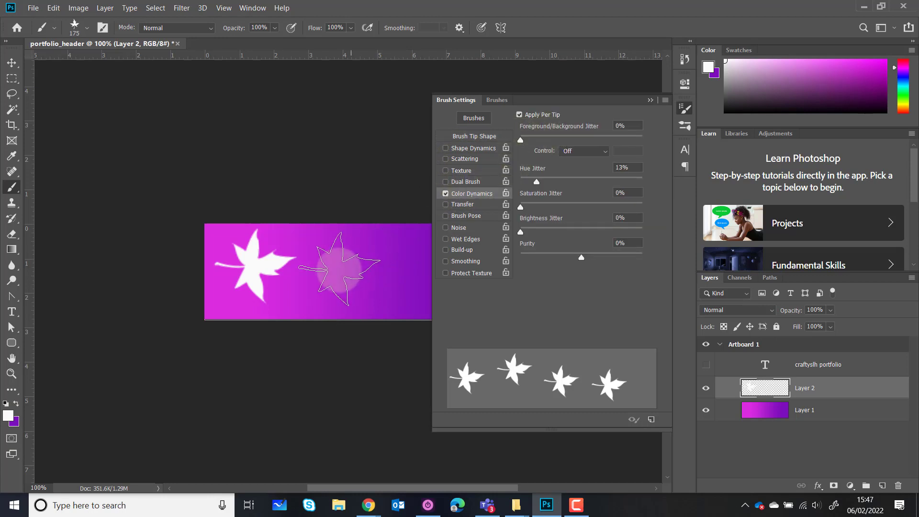
{"action": "left_click", "coordinate": [332, 270]}
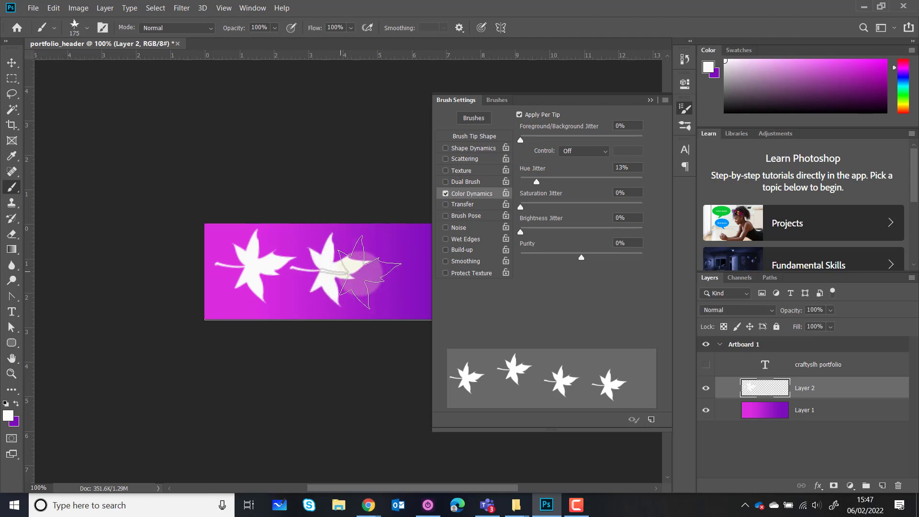
{"action": "left_click", "coordinate": [278, 275]}
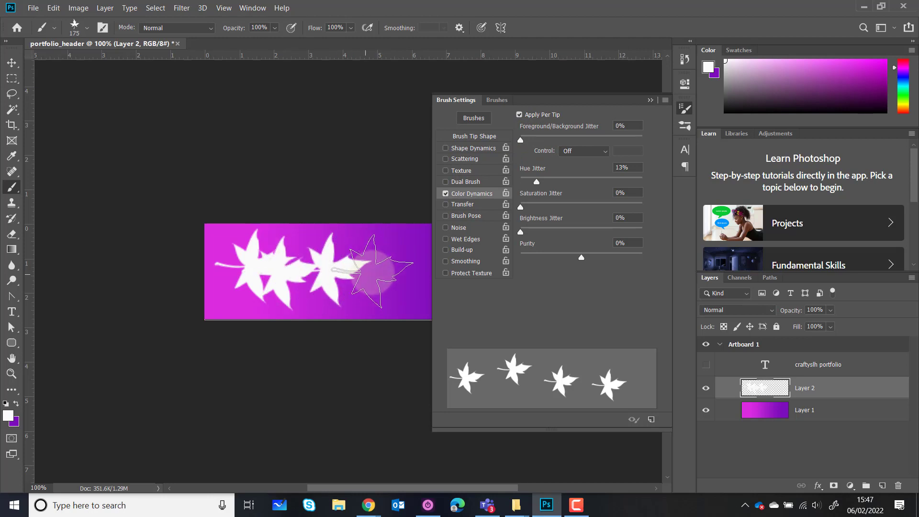
{"action": "left_click", "coordinate": [380, 268]}
{"action": "left_click", "coordinate": [333, 282]}
{"action": "left_click", "coordinate": [302, 293]}
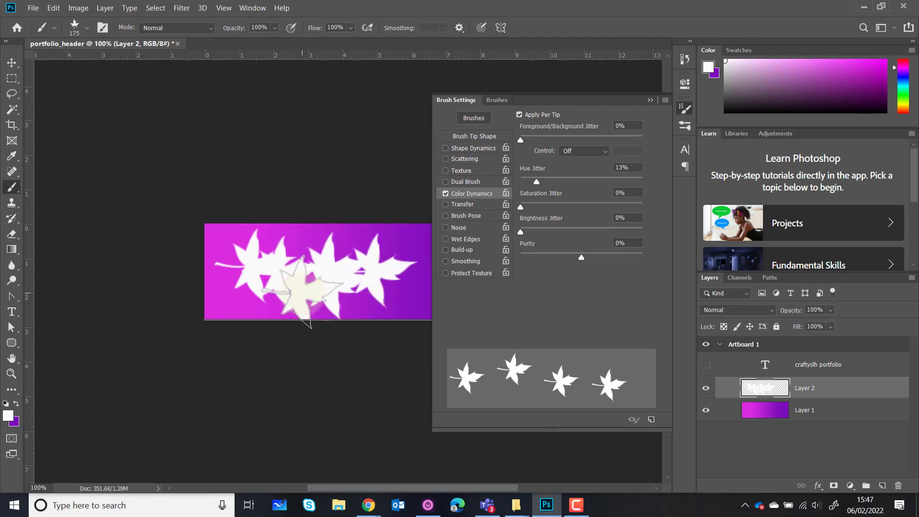
{"action": "key", "text": "ctrl+z"}
{"action": "key", "text": "ctrl+z"}
{"action": "key", "text": "ctrl+z"}
{"action": "key", "text": "ctrl+z"}
{"action": "key", "text": "ctrl+z"}
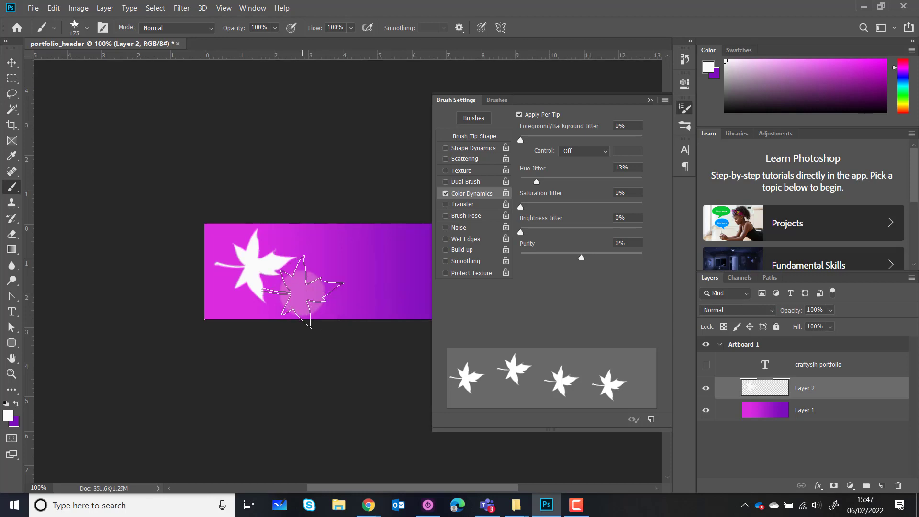
{"action": "key", "text": "ctrl+z"}
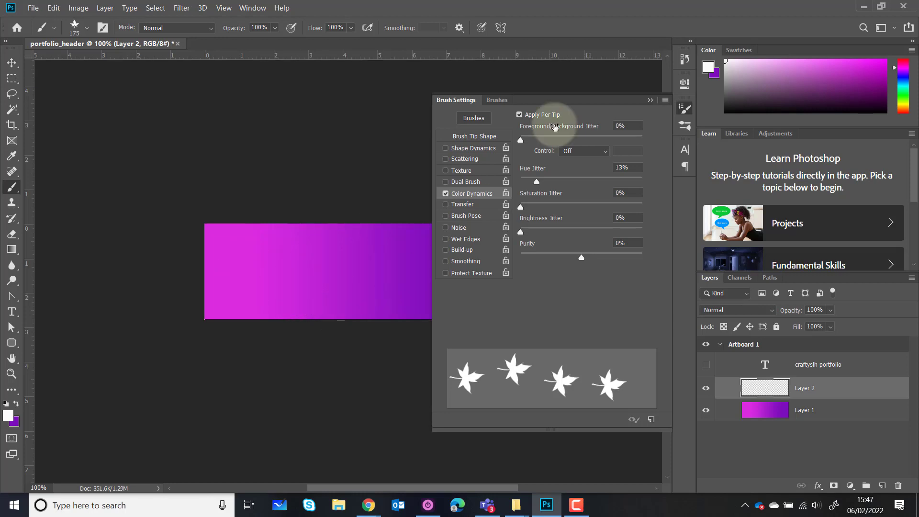
Set the Foreground/Background Jitter to 41% and try it with a batch of leaves on Layer 2, undoing them all
{"action": "left_click_drag", "start_coordinate": [521, 141], "coordinate": [567, 142]}
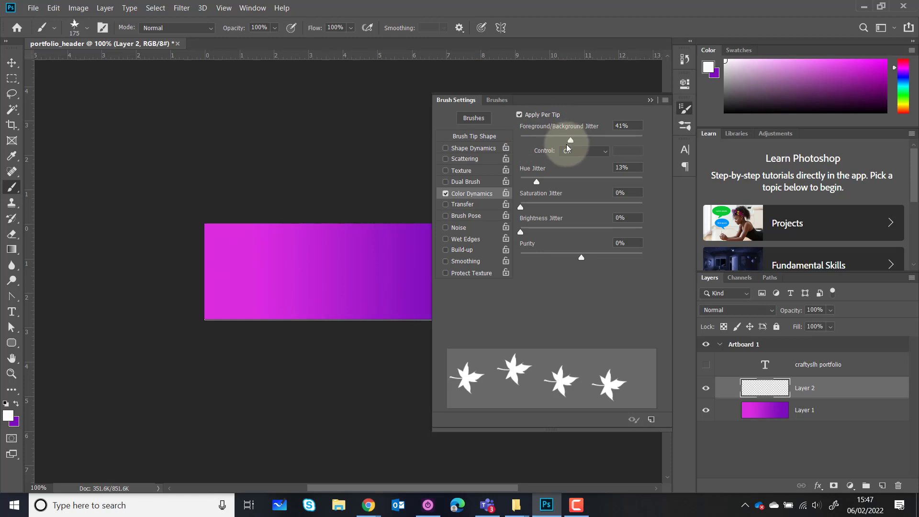
{"action": "mouse_move", "coordinate": [233, 259]}
{"action": "left_mouse_down"}
{"action": "mouse_move", "coordinate": [283, 266]}
{"action": "mouse_move", "coordinate": [289, 293]}
{"action": "mouse_move", "coordinate": [335, 280]}
{"action": "mouse_move", "coordinate": [347, 249]}
{"action": "mouse_move", "coordinate": [383, 270]}
{"action": "mouse_move", "coordinate": [374, 294]}
{"action": "mouse_move", "coordinate": [336, 292]}
{"action": "mouse_move", "coordinate": [291, 281]}
{"action": "mouse_move", "coordinate": [293, 258]}
{"action": "mouse_move", "coordinate": [336, 284]}
{"action": "mouse_move", "coordinate": [320, 340]}
{"action": "left_mouse_up"}
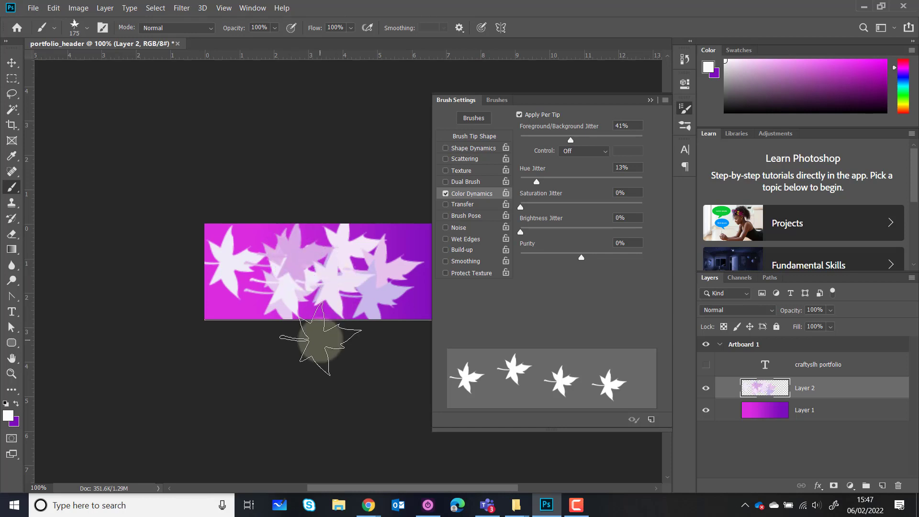
{"action": "key", "text": "ctrl+z"}
{"action": "key", "text": "ctrl+z"}
{"action": "key", "text": "ctrl+z"}
{"action": "key", "text": "ctrl+z"}
{"action": "key", "text": "ctrl+z"}
{"action": "key", "text": "ctrl+z"}
{"action": "key", "text": "ctrl+z"}
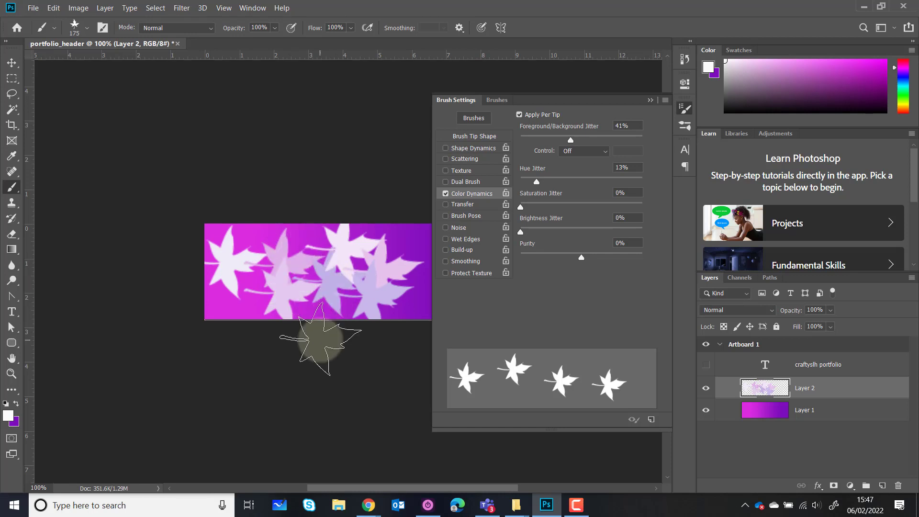
{"action": "key", "text": "ctrl+z"}
{"action": "key", "text": "ctrl+z"}
{"action": "key", "text": "ctrl+z"}
{"action": "key", "text": "ctrl+z"}
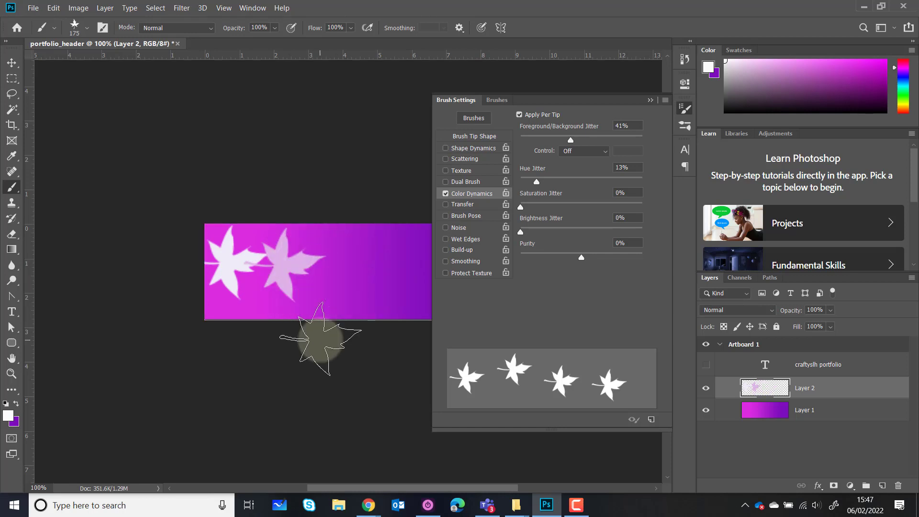
Re-enable Shape Dynamics and Scattering and paint dense white-to-lilac maple leaves across the banner on Layer 2
{"action": "left_click", "coordinate": [446, 148]}
{"action": "left_click", "coordinate": [445, 159]}
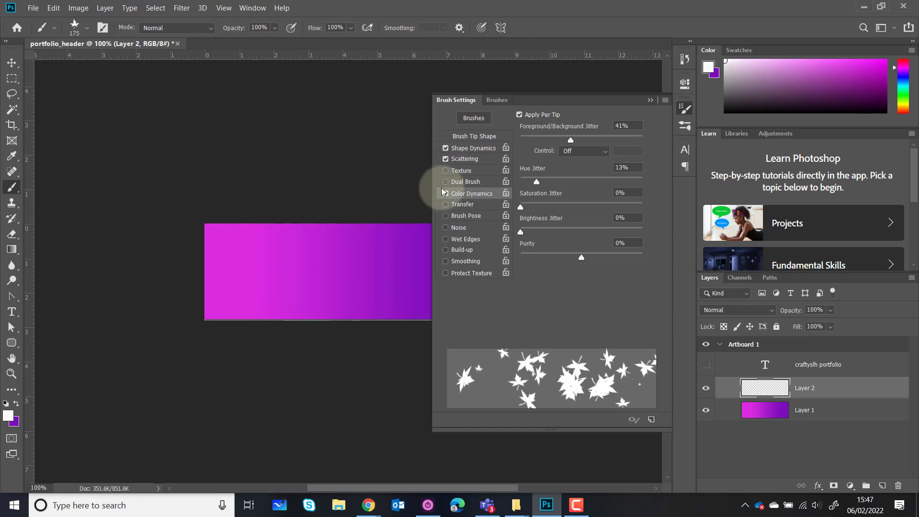
{"action": "mouse_move", "coordinate": [226, 308]}
{"action": "left_mouse_down"}
{"action": "mouse_move", "coordinate": [285, 271]}
{"action": "mouse_move", "coordinate": [306, 286]}
{"action": "mouse_move", "coordinate": [339, 277]}
{"action": "left_mouse_up"}
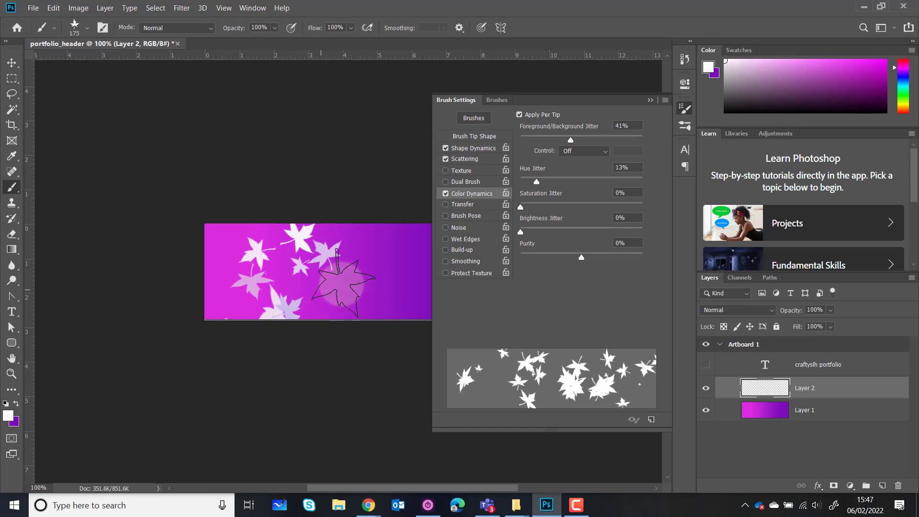
{"action": "mouse_move", "coordinate": [248, 270]}
{"action": "left_mouse_down"}
{"action": "mouse_move", "coordinate": [355, 299]}
{"action": "mouse_move", "coordinate": [372, 292]}
{"action": "mouse_move", "coordinate": [370, 264]}
{"action": "mouse_move", "coordinate": [387, 252]}
{"action": "mouse_move", "coordinate": [397, 273]}
{"action": "mouse_move", "coordinate": [392, 314]}
{"action": "mouse_move", "coordinate": [380, 271]}
{"action": "mouse_move", "coordinate": [239, 304]}
{"action": "mouse_move", "coordinate": [228, 269]}
{"action": "mouse_move", "coordinate": [292, 241]}
{"action": "mouse_move", "coordinate": [324, 288]}
{"action": "mouse_move", "coordinate": [385, 264]}
{"action": "mouse_move", "coordinate": [391, 290]}
{"action": "mouse_move", "coordinate": [378, 287]}
{"action": "mouse_move", "coordinate": [396, 271]}
{"action": "mouse_move", "coordinate": [401, 280]}
{"action": "mouse_move", "coordinate": [384, 298]}
{"action": "mouse_move", "coordinate": [306, 283]}
{"action": "mouse_move", "coordinate": [220, 289]}
{"action": "mouse_move", "coordinate": [394, 256]}
{"action": "left_mouse_up"}
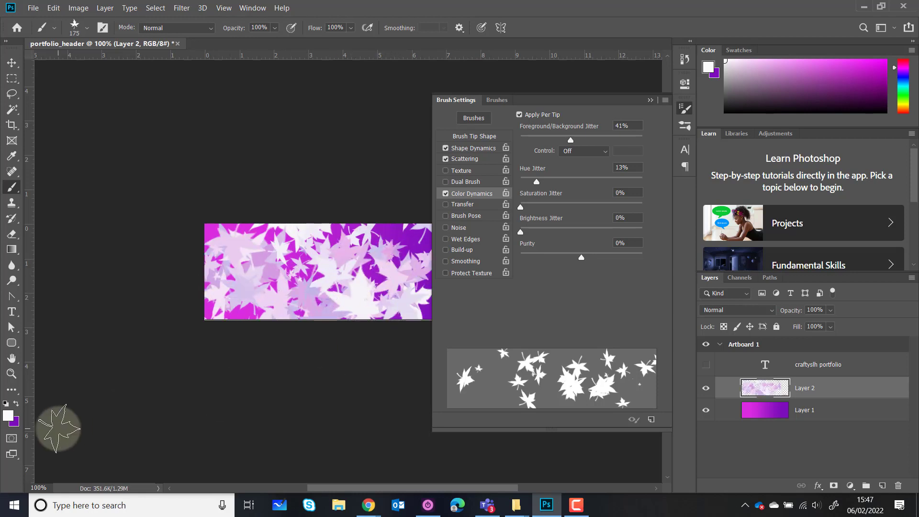
Set the foreground color to orange-red #e64322
{"action": "left_click", "coordinate": [6, 417]}
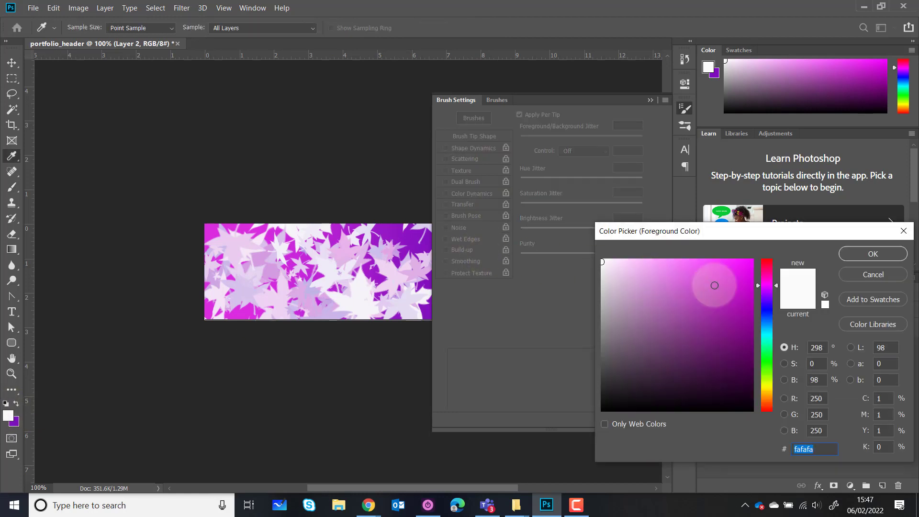
{"action": "left_click", "coordinate": [767, 264]}
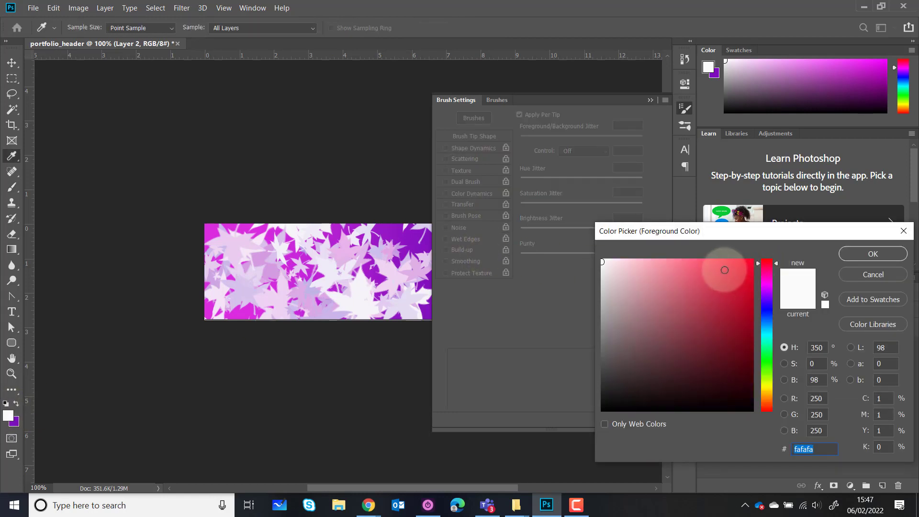
{"action": "left_click", "coordinate": [766, 408]}
{"action": "left_click", "coordinate": [732, 274]}
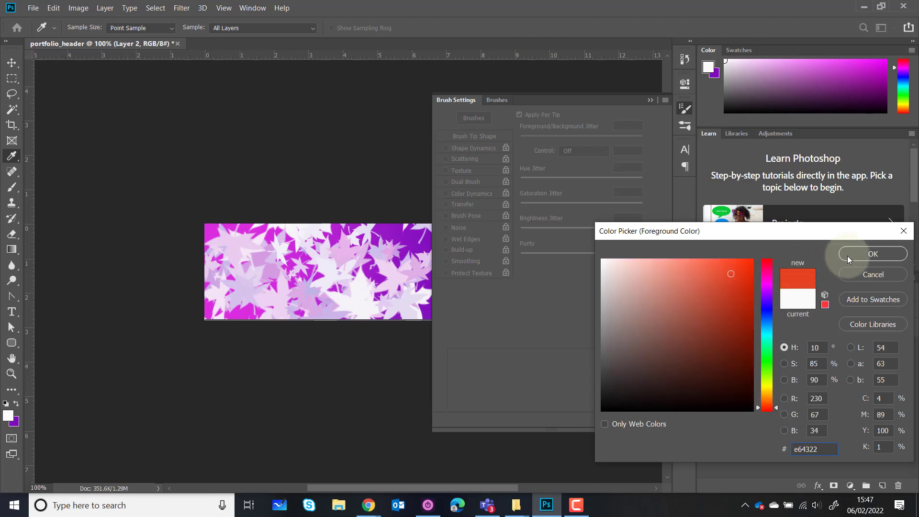
{"action": "left_click", "coordinate": [862, 253]}
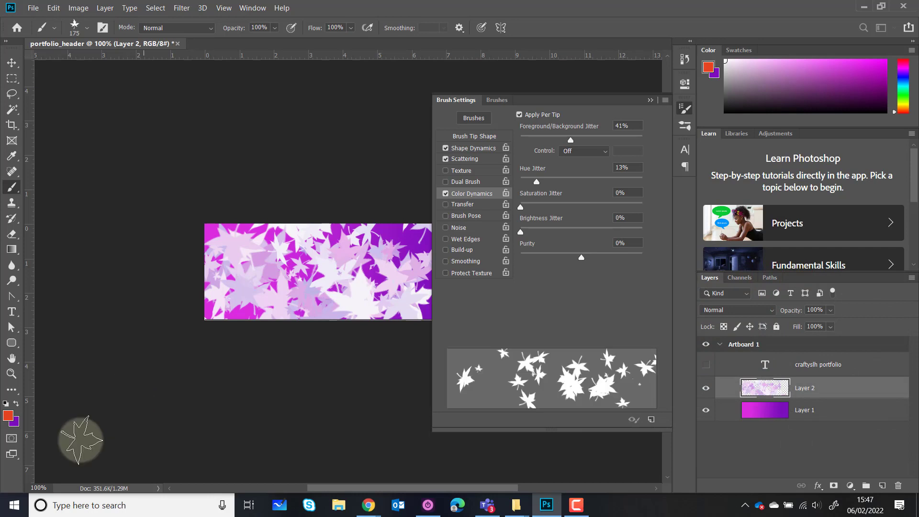
Set the background color to dark green #264e0b and paint autumn-colored maple leaves over the pale ones on Layer 2
{"action": "left_click", "coordinate": [15, 422]}
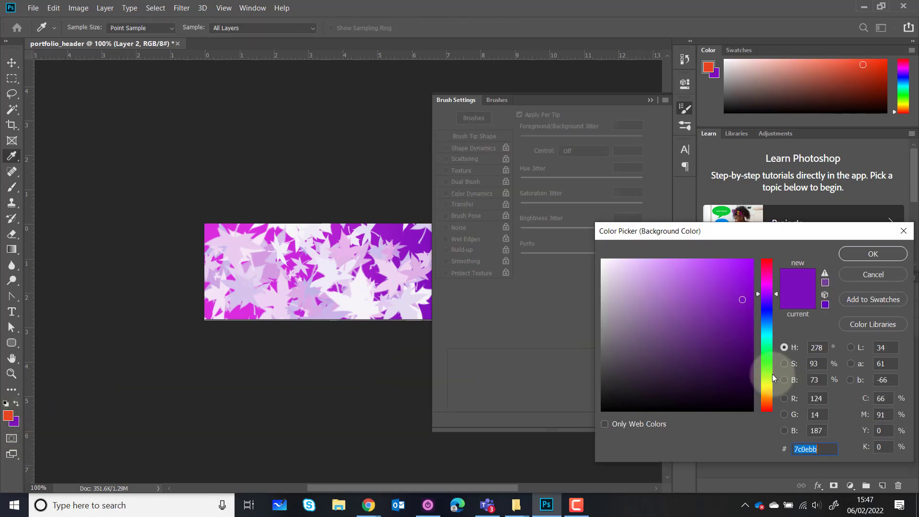
{"action": "left_click", "coordinate": [768, 370]}
{"action": "left_click", "coordinate": [742, 370]}
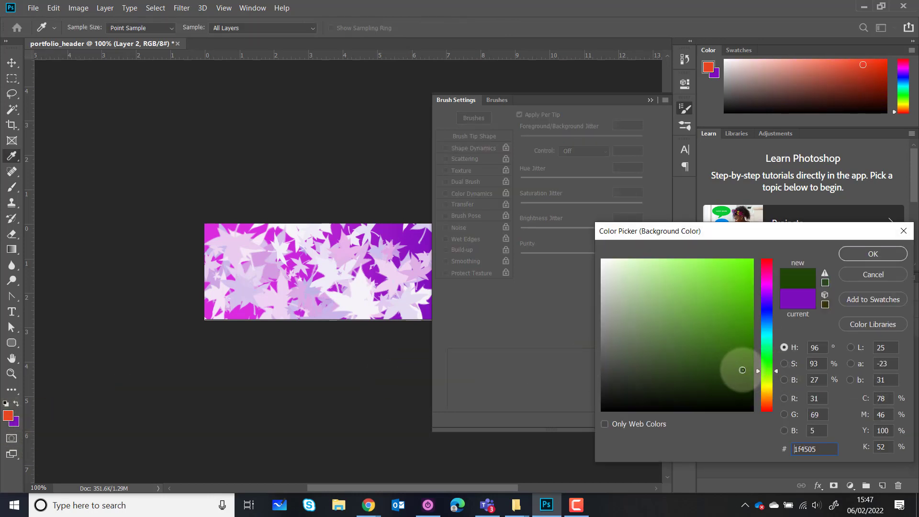
{"action": "left_click", "coordinate": [732, 365]}
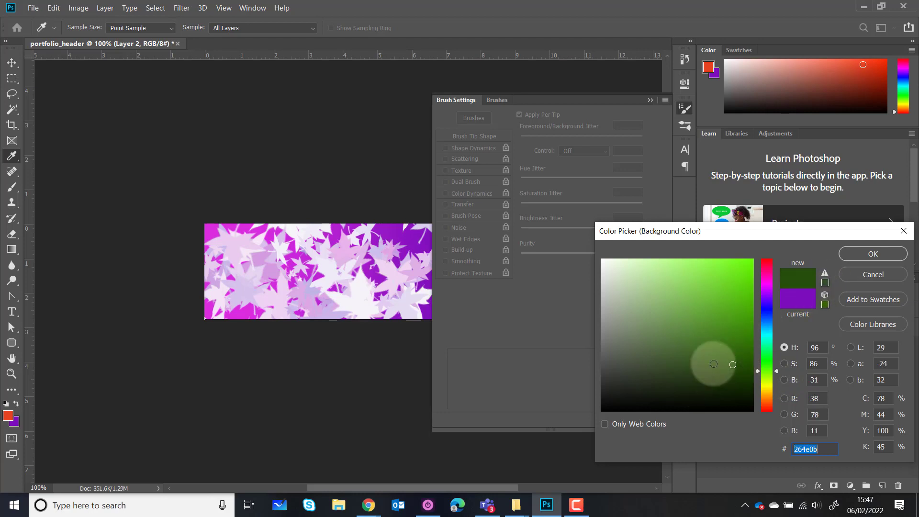
{"action": "left_click", "coordinate": [892, 254]}
{"action": "mouse_move", "coordinate": [249, 268]}
{"action": "left_mouse_down"}
{"action": "mouse_move", "coordinate": [289, 247]}
{"action": "mouse_move", "coordinate": [298, 281]}
{"action": "mouse_move", "coordinate": [328, 258]}
{"action": "mouse_move", "coordinate": [357, 279]}
{"action": "mouse_move", "coordinate": [291, 297]}
{"action": "mouse_move", "coordinate": [279, 287]}
{"action": "mouse_move", "coordinate": [379, 255]}
{"action": "mouse_move", "coordinate": [367, 250]}
{"action": "mouse_move", "coordinate": [339, 289]}
{"action": "mouse_move", "coordinate": [373, 261]}
{"action": "mouse_move", "coordinate": [395, 277]}
{"action": "mouse_move", "coordinate": [335, 296]}
{"action": "mouse_move", "coordinate": [250, 300]}
{"action": "mouse_move", "coordinate": [269, 290]}
{"action": "mouse_move", "coordinate": [323, 296]}
{"action": "left_mouse_up"}
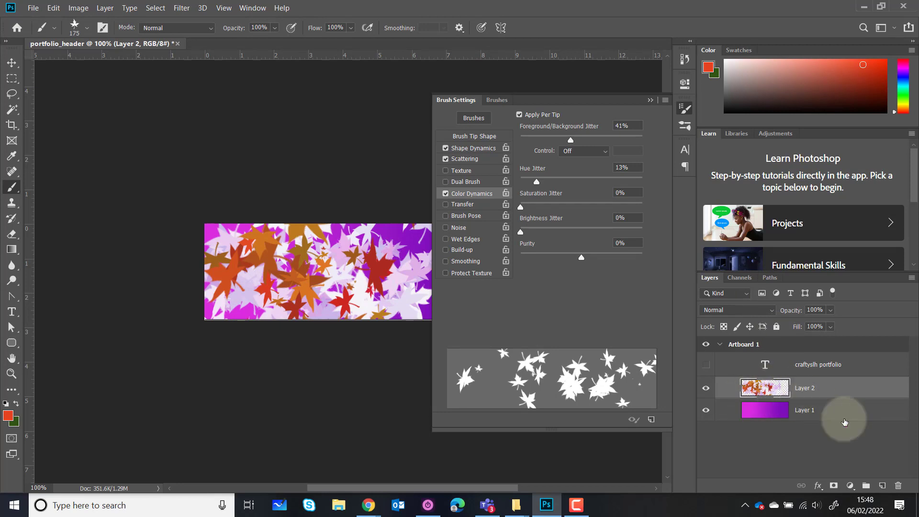
Paint scattered red, orange and green maple leaves across the banner on a new layer above Layer 2, with Layer 2 hidden
{"action": "left_click", "coordinate": [882, 486]}
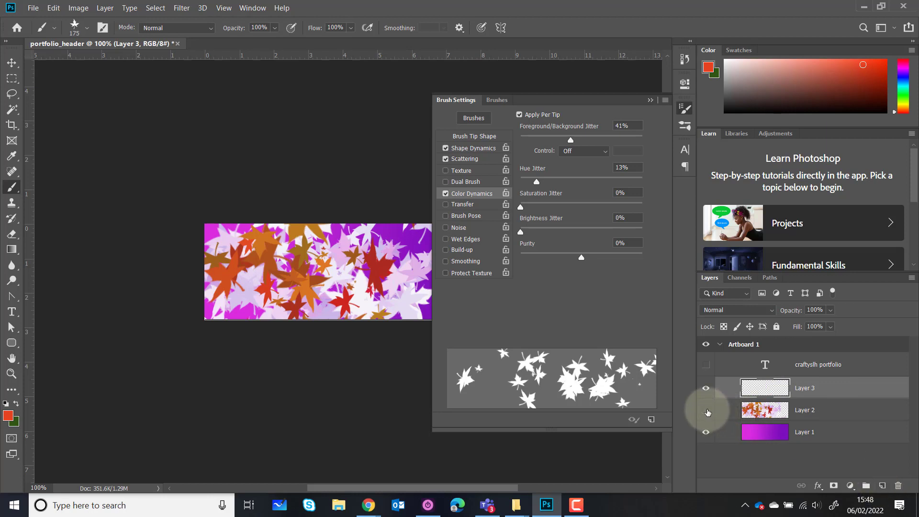
{"action": "left_click", "coordinate": [707, 410]}
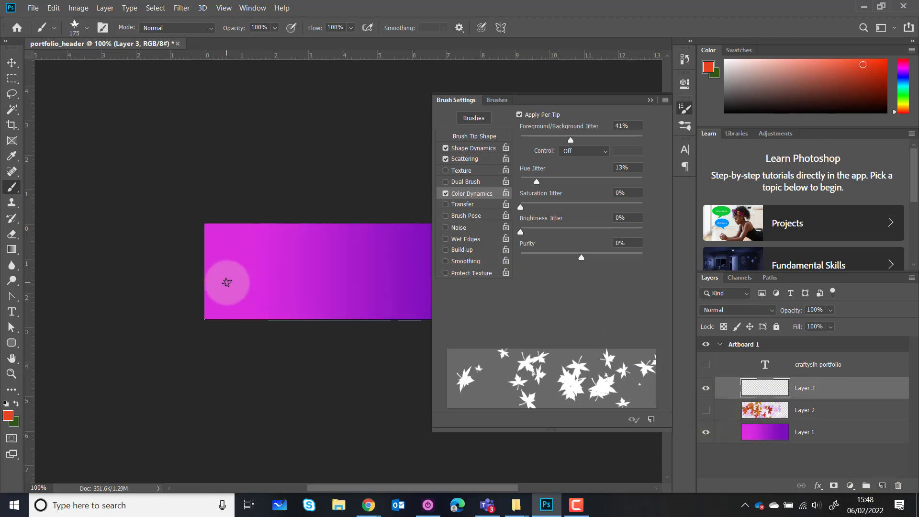
{"action": "mouse_move", "coordinate": [226, 282]}
{"action": "left_mouse_down"}
{"action": "mouse_move", "coordinate": [350, 301]}
{"action": "mouse_move", "coordinate": [327, 262]}
{"action": "mouse_move", "coordinate": [383, 308]}
{"action": "mouse_move", "coordinate": [395, 264]}
{"action": "mouse_move", "coordinate": [415, 263]}
{"action": "mouse_move", "coordinate": [422, 290]}
{"action": "mouse_move", "coordinate": [239, 301]}
{"action": "mouse_move", "coordinate": [216, 308]}
{"action": "mouse_move", "coordinate": [223, 327]}
{"action": "left_mouse_up"}
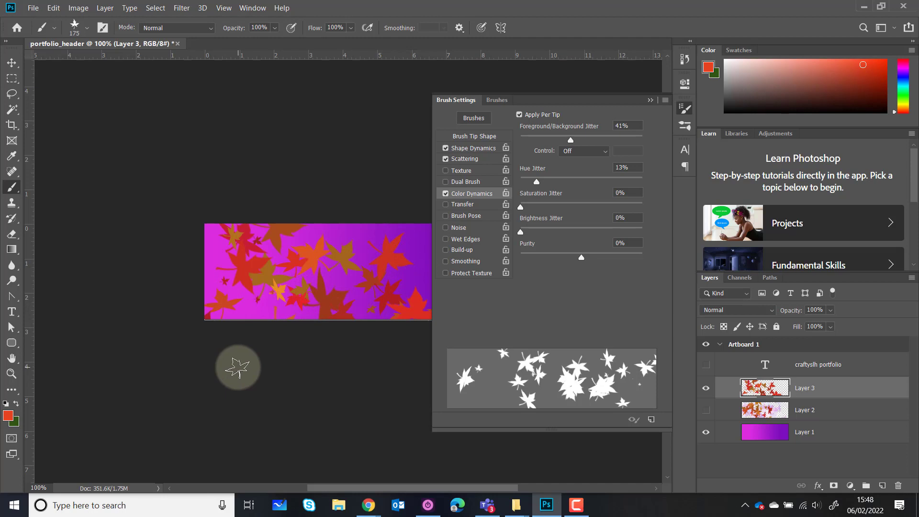
Return to the top of the brush library and collapse the Legacy Brushes group
{"action": "left_click", "coordinate": [493, 100]}
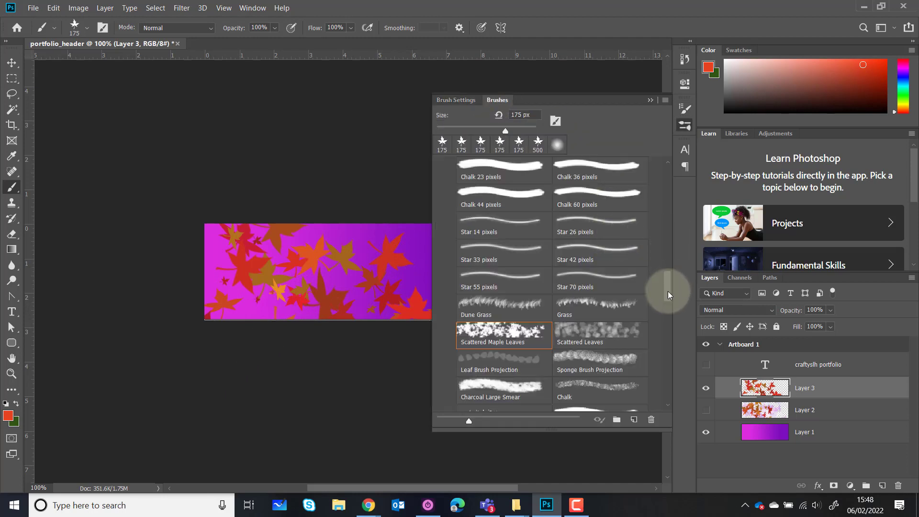
{"action": "left_click_drag", "start_coordinate": [667, 291], "coordinate": [662, 177]}
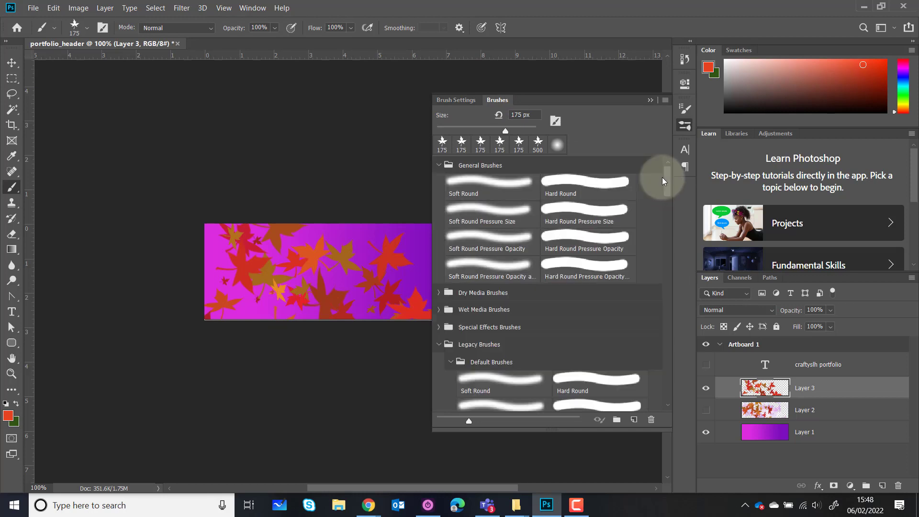
{"action": "left_click", "coordinate": [438, 345]}
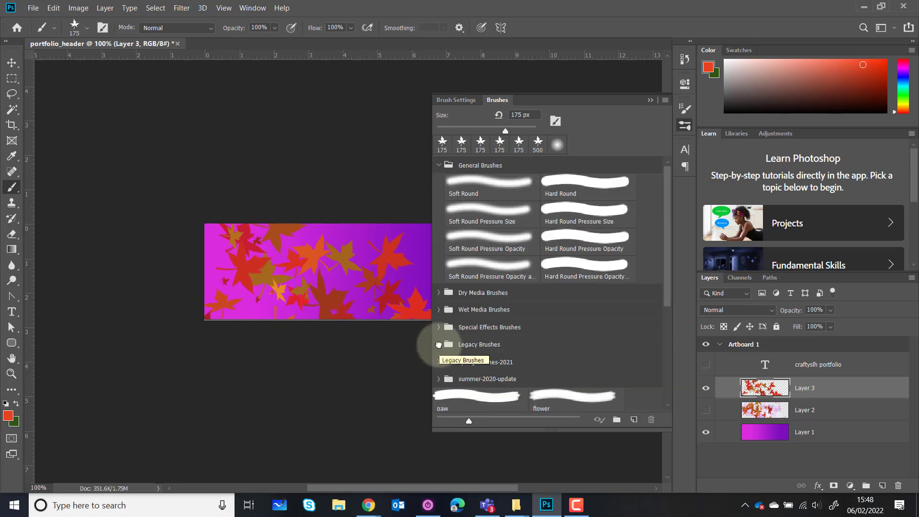
Hide Layer 3 and add a new empty layer above it
{"action": "left_click", "coordinate": [706, 387]}
{"action": "left_click", "coordinate": [882, 485]}
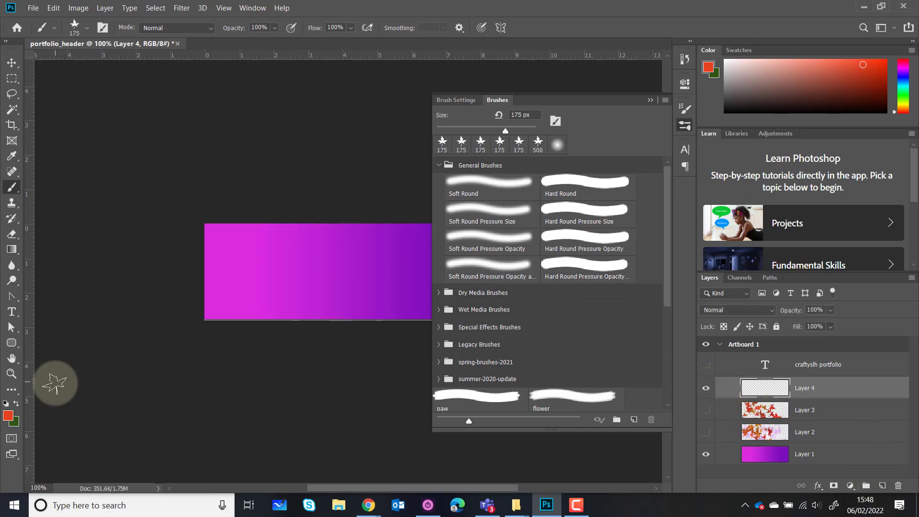
Set the foreground color to off-white #f8f3f2 and the background color to a very dark navy blue
{"action": "left_click", "coordinate": [9, 421]}
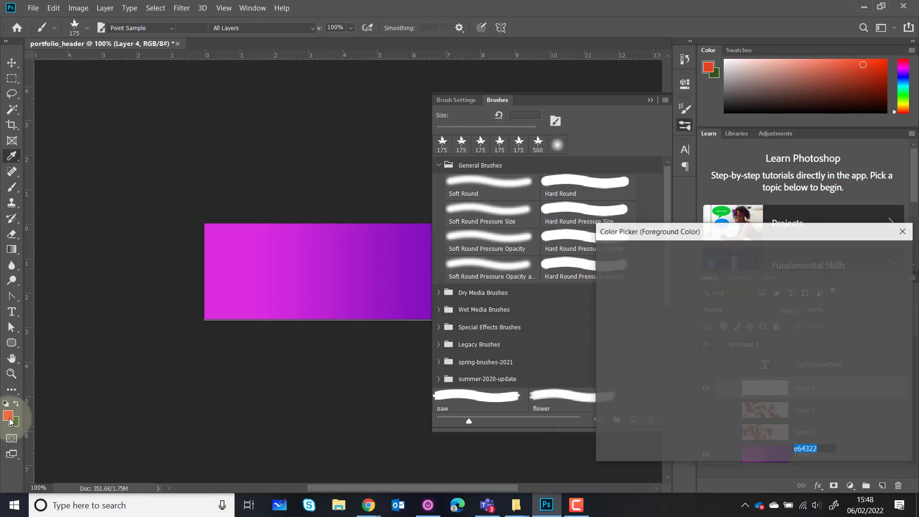
{"action": "left_click", "coordinate": [604, 263]}
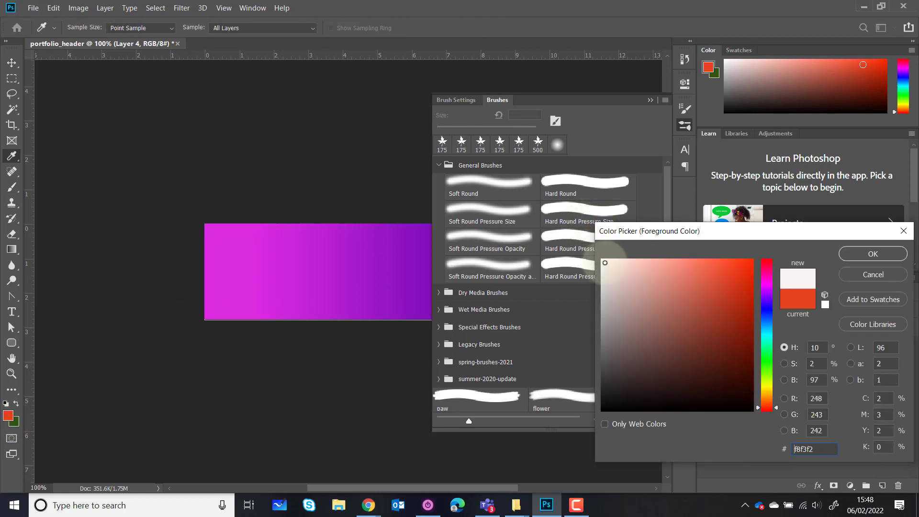
{"action": "left_click", "coordinate": [868, 254]}
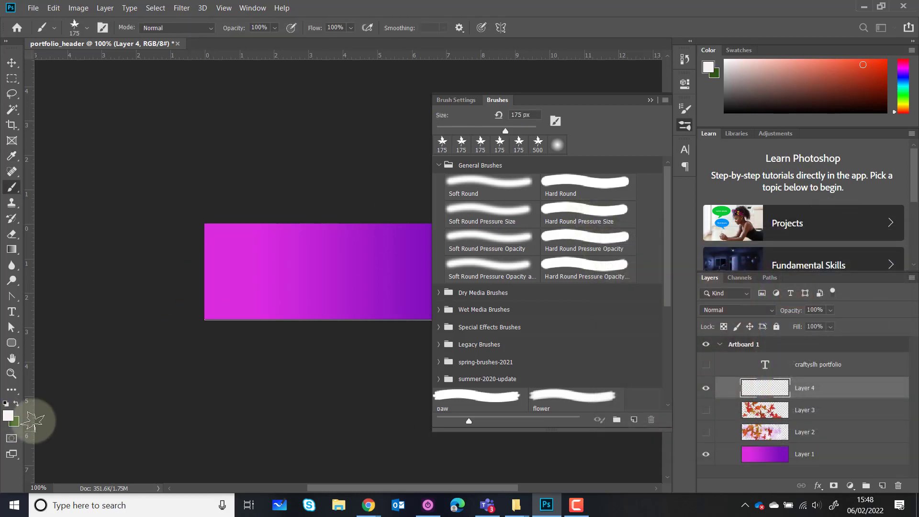
{"action": "left_click", "coordinate": [18, 427]}
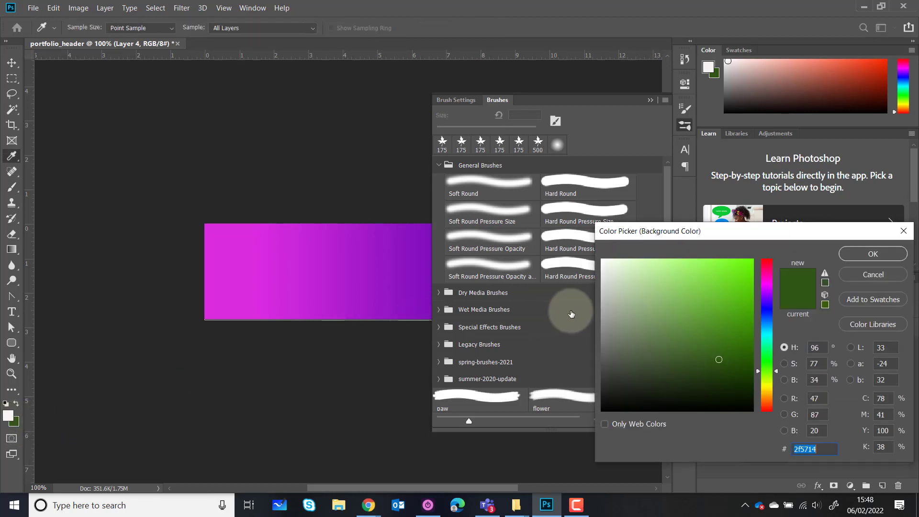
{"action": "left_click", "coordinate": [767, 310]}
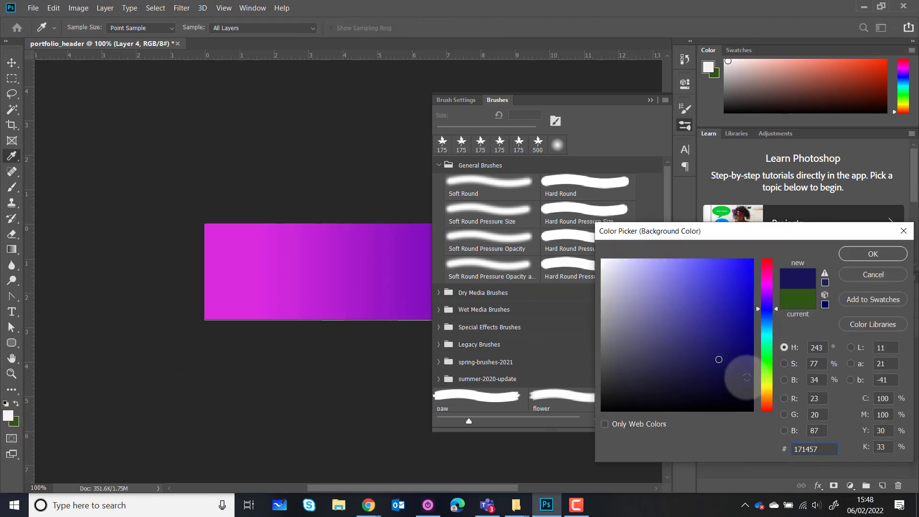
{"action": "left_click", "coordinate": [870, 254]}
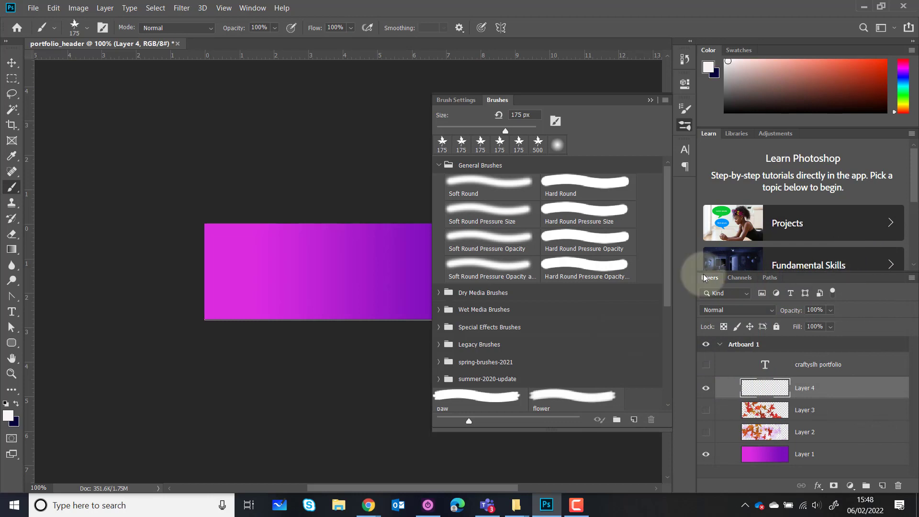
Choose the first feather brush in the swanfeathers brush group
{"action": "scroll", "coordinate": [671, 289], "scroll_direction": "down", "scroll_amount": 4}
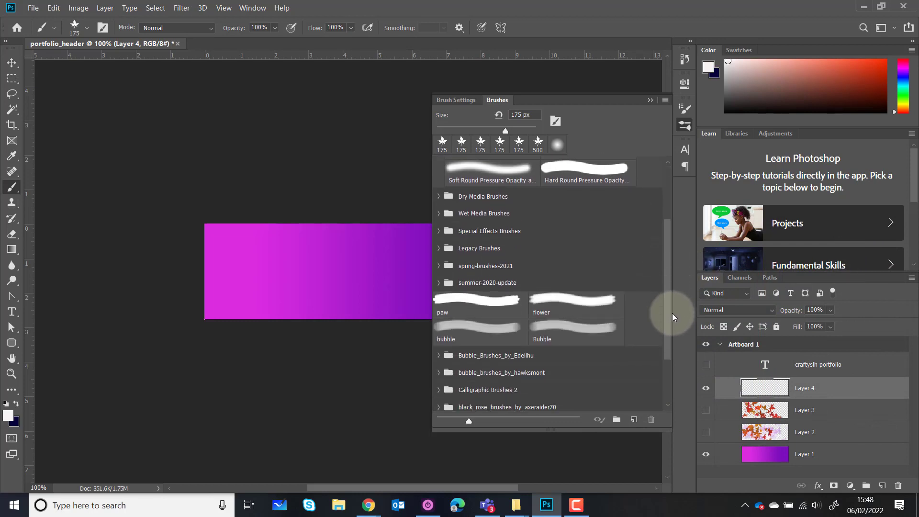
{"action": "scroll", "coordinate": [672, 313], "scroll_direction": "down", "scroll_amount": 3}
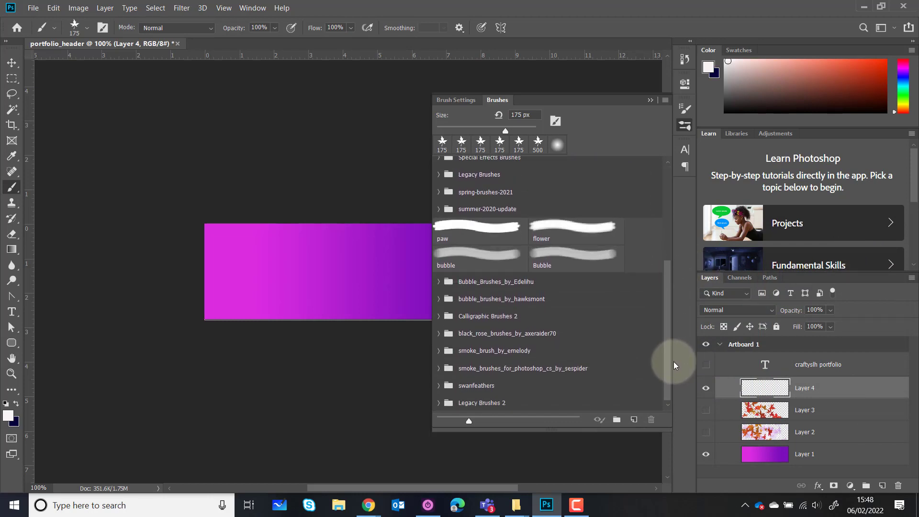
{"action": "left_click", "coordinate": [439, 386]}
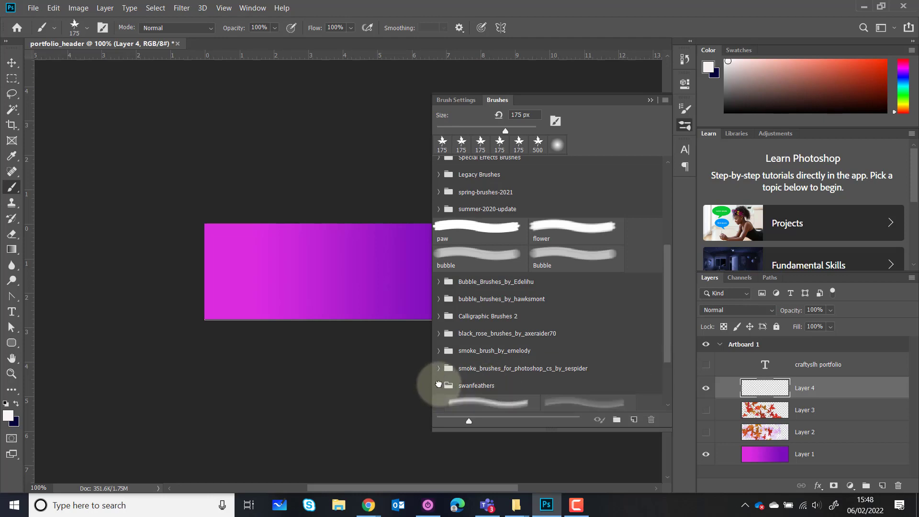
{"action": "left_click", "coordinate": [499, 405]}
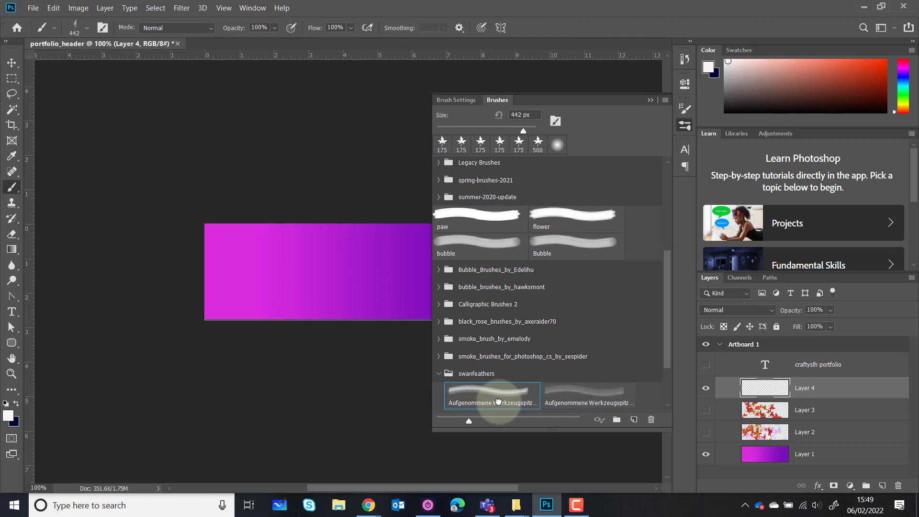
Set the feather brush to 86% spacing and 300 px size, and stamp one upright feather near the banner's left end on Layer 4
{"action": "left_click", "coordinate": [470, 101]}
{"action": "left_click", "coordinate": [469, 138]}
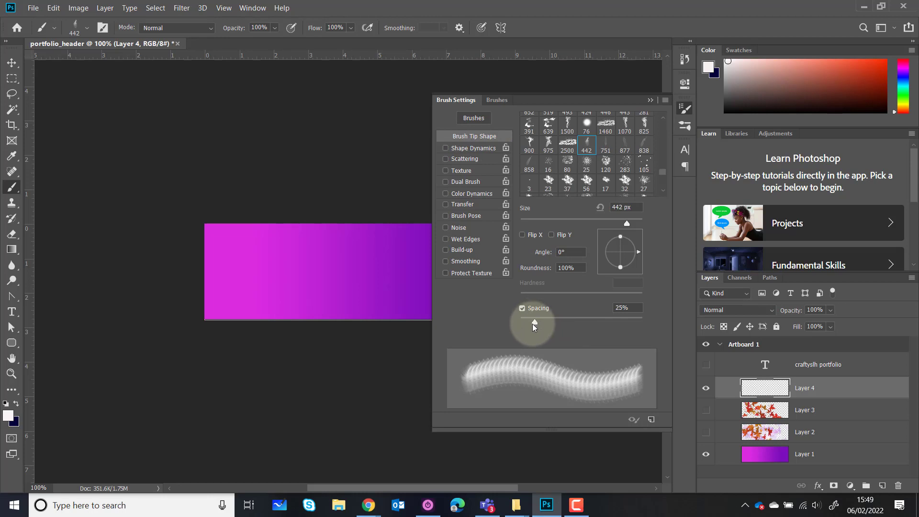
{"action": "left_click_drag", "start_coordinate": [532, 324], "coordinate": [572, 327]}
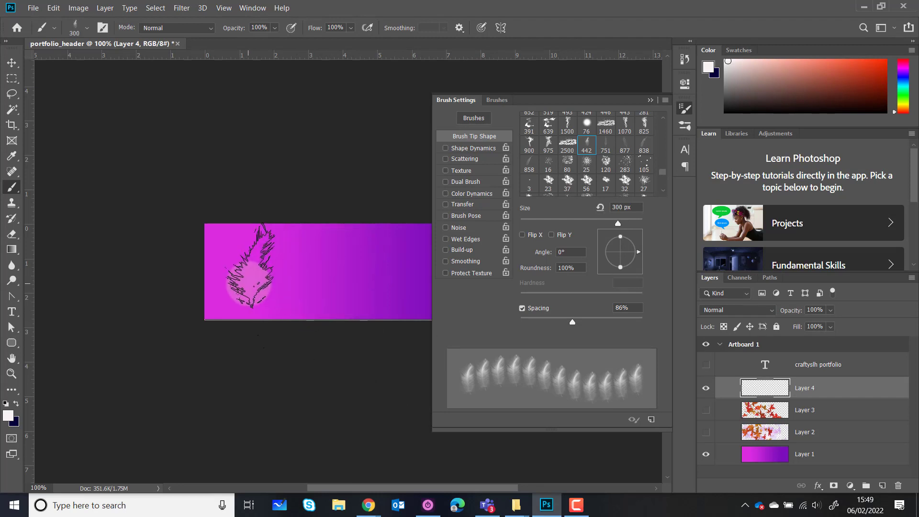
{"action": "left_click", "coordinate": [260, 278]}
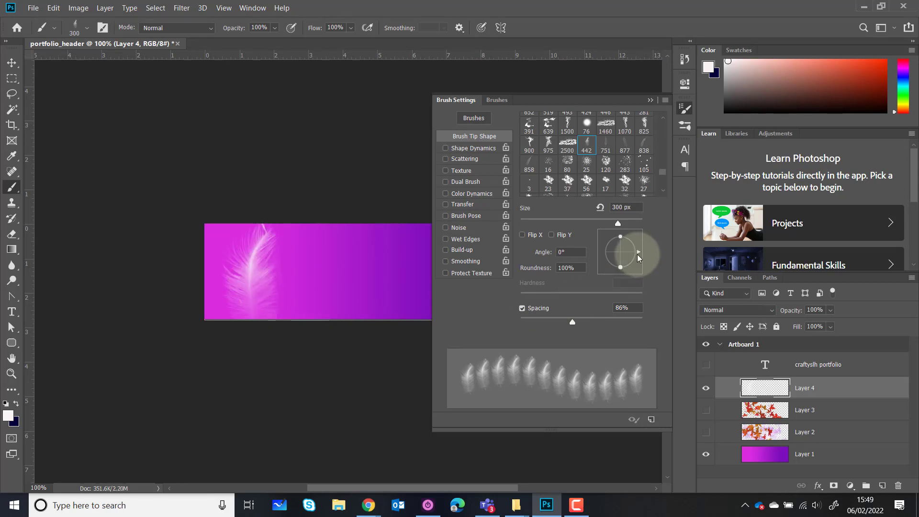
Stamp two more feathers to the right of the first, one at a brush angle of -149° and one at 161°
{"action": "mouse_move", "coordinate": [638, 256]}
{"action": "left_mouse_down"}
{"action": "mouse_move", "coordinate": [622, 269]}
{"action": "mouse_move", "coordinate": [602, 268]}
{"action": "left_mouse_up"}
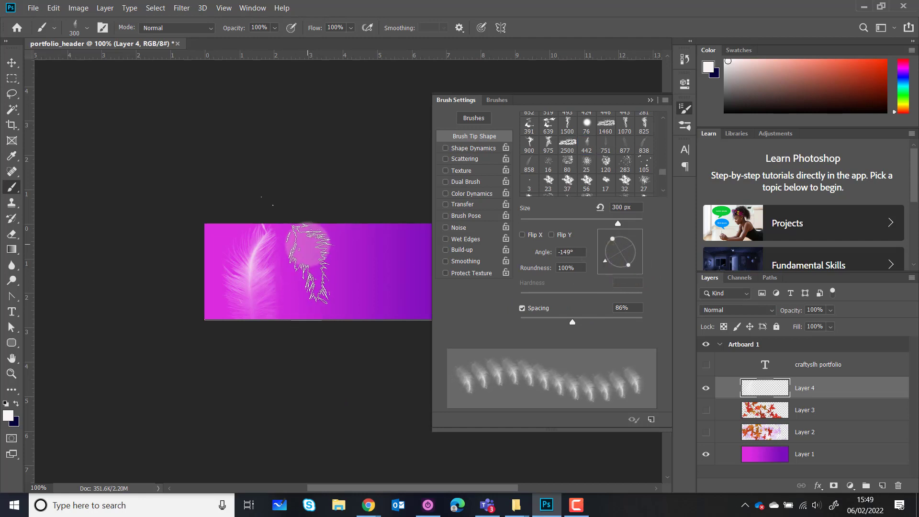
{"action": "left_click", "coordinate": [309, 263]}
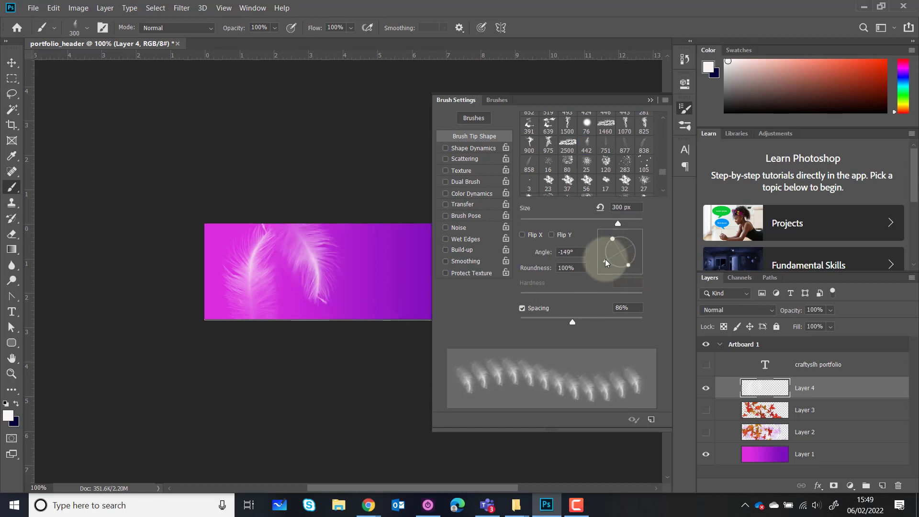
{"action": "left_click_drag", "start_coordinate": [604, 262], "coordinate": [601, 246]}
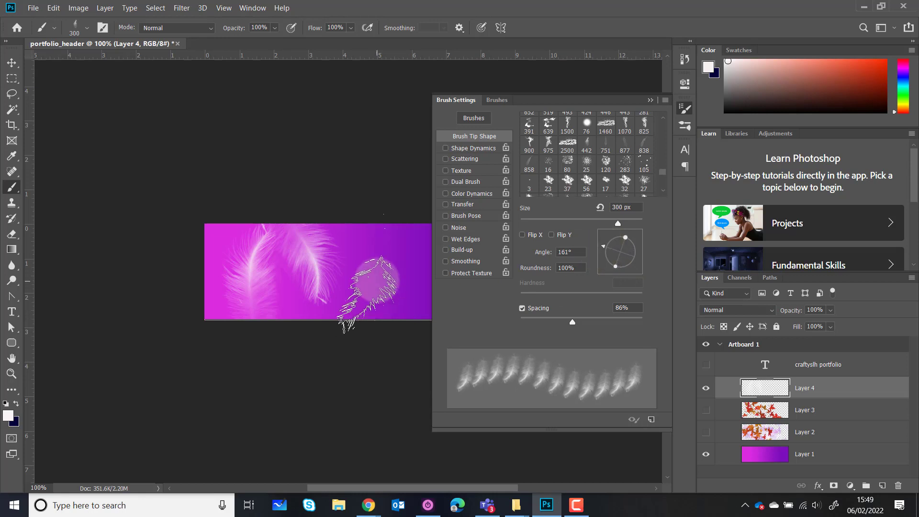
{"action": "left_click", "coordinate": [369, 283]}
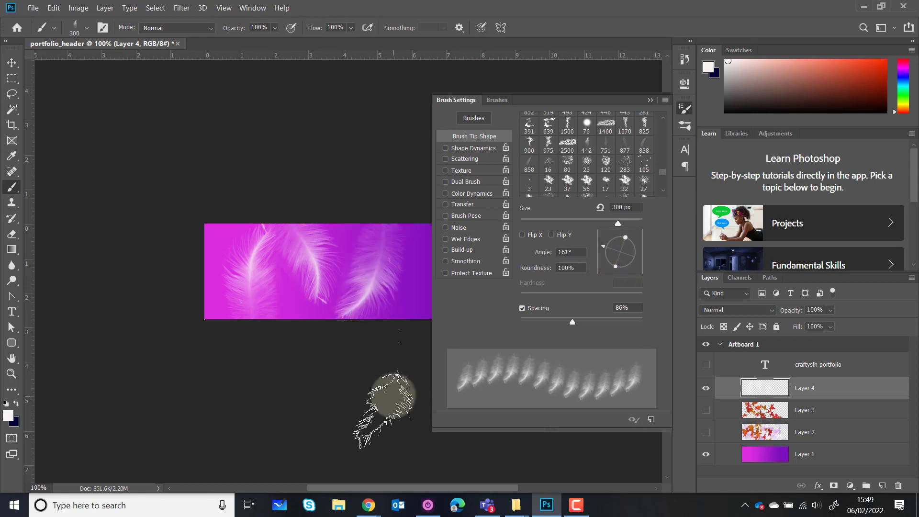
Enable Shape Dynamics for the feather brush with 64% size jitter and 27% angle jitter
{"action": "left_click", "coordinate": [473, 149]}
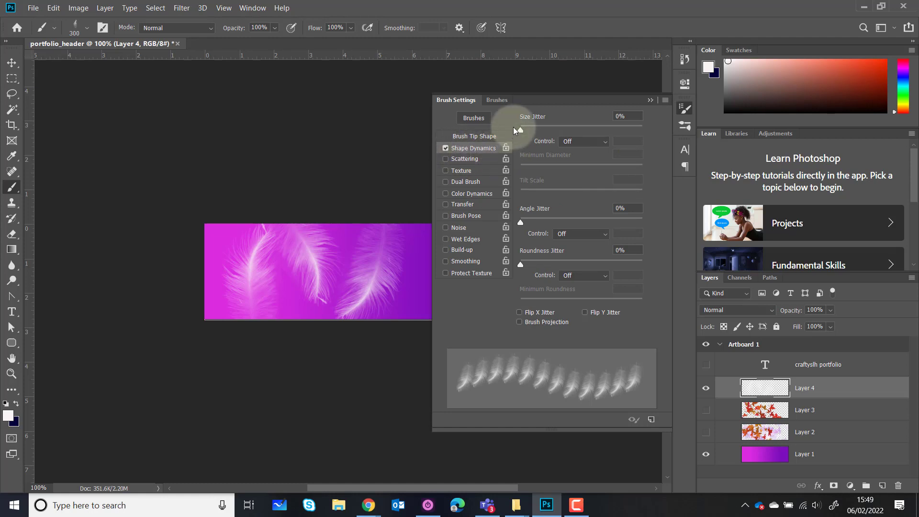
{"action": "mouse_move", "coordinate": [522, 132]}
{"action": "left_mouse_down"}
{"action": "mouse_move", "coordinate": [589, 130]}
{"action": "mouse_move", "coordinate": [599, 139]}
{"action": "left_mouse_up"}
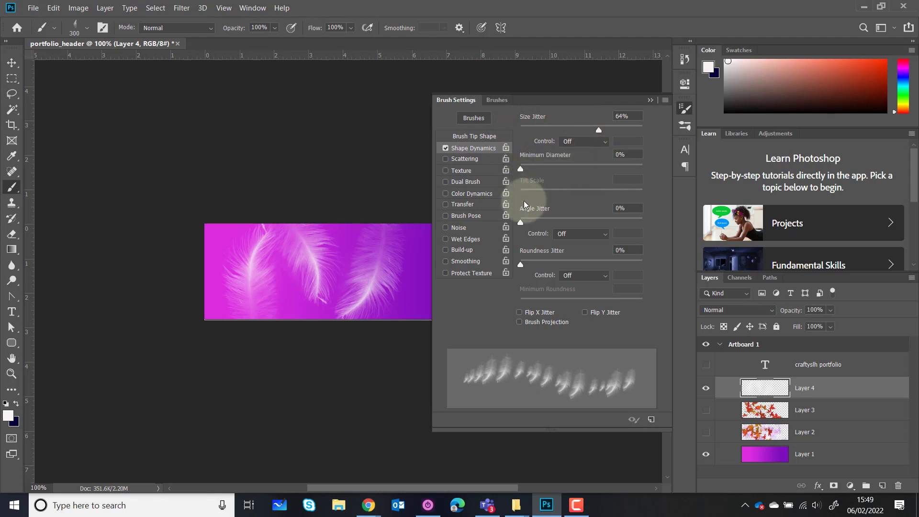
{"action": "left_click_drag", "start_coordinate": [522, 225], "coordinate": [539, 226]}
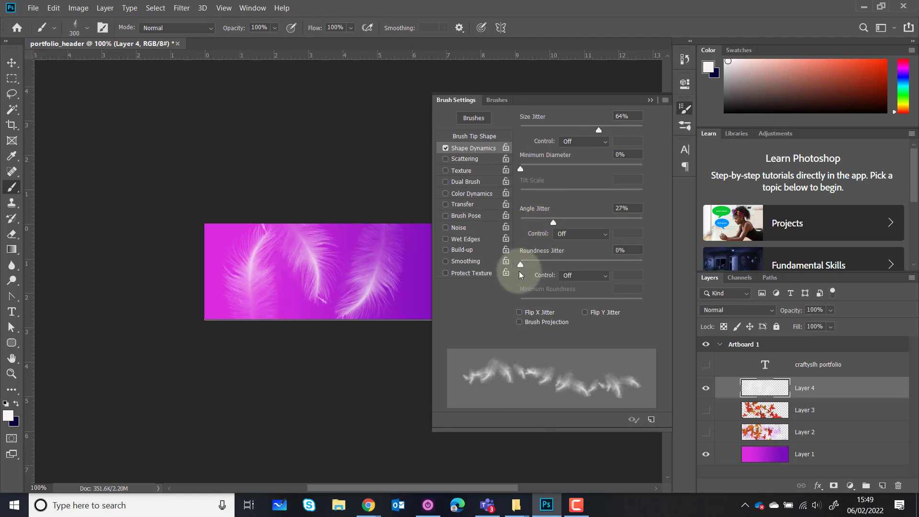
Enable Scattering for the feather brush with 147% scatter, a count of 1 and 0% count jitter
{"action": "left_click", "coordinate": [465, 159]}
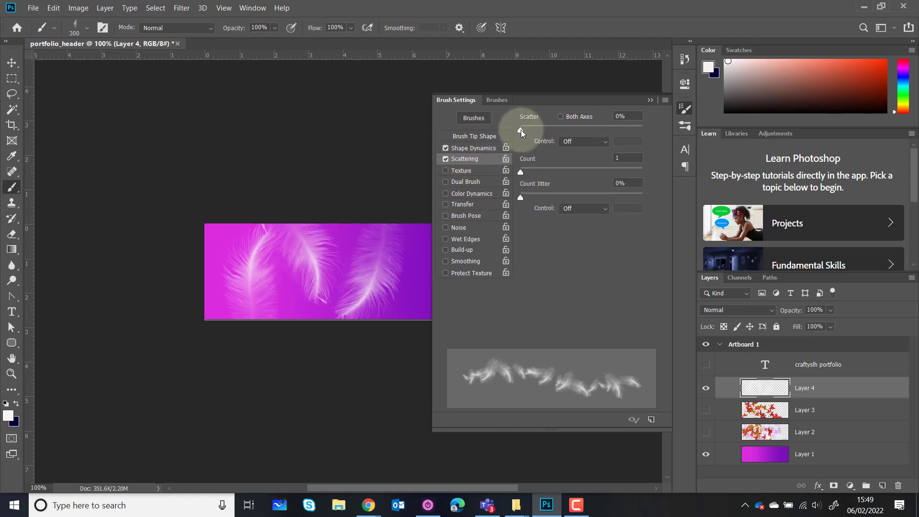
{"action": "left_click_drag", "start_coordinate": [522, 133], "coordinate": [538, 133]}
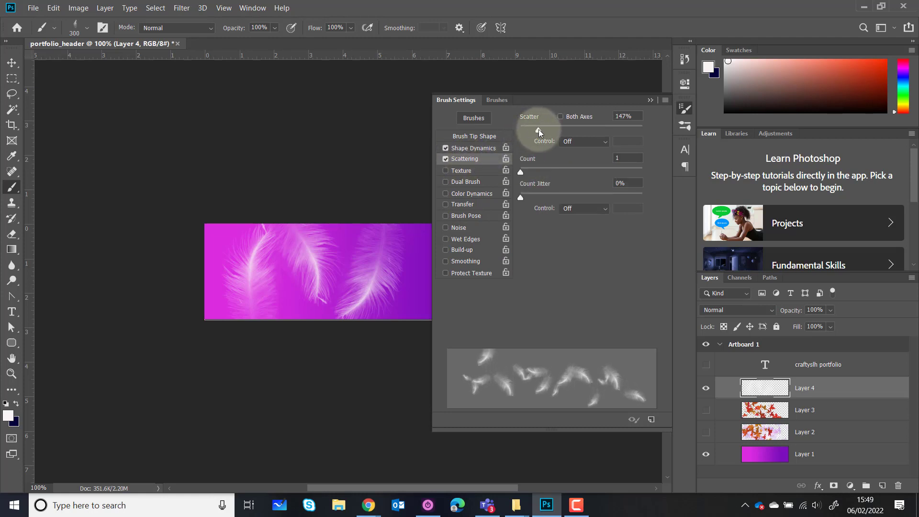
{"action": "mouse_move", "coordinate": [521, 175]}
{"action": "left_mouse_down"}
{"action": "mouse_move", "coordinate": [542, 171]}
{"action": "mouse_move", "coordinate": [524, 174]}
{"action": "left_mouse_up"}
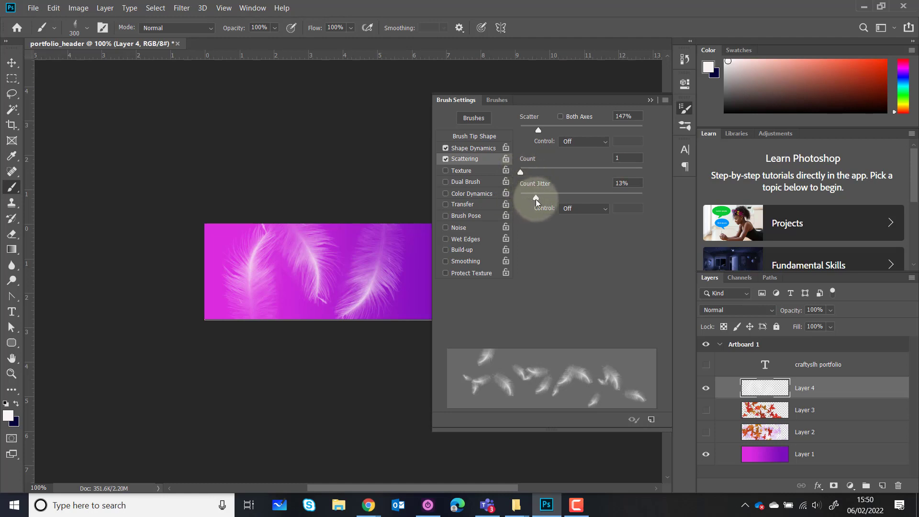
{"action": "left_click_drag", "start_coordinate": [536, 200], "coordinate": [515, 199]}
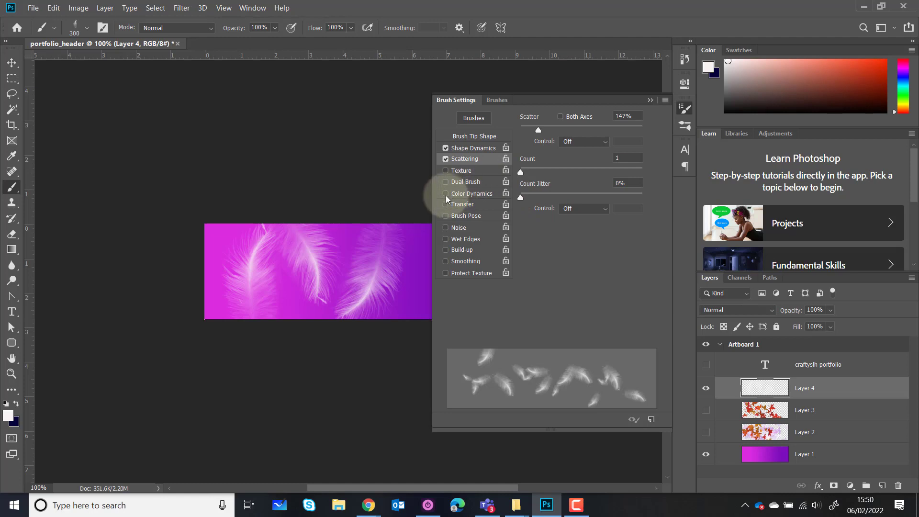
Enable Color Dynamics with 24% hue jitter, 62% saturation jitter and 12% brightness jitter
{"action": "left_click", "coordinate": [461, 193]}
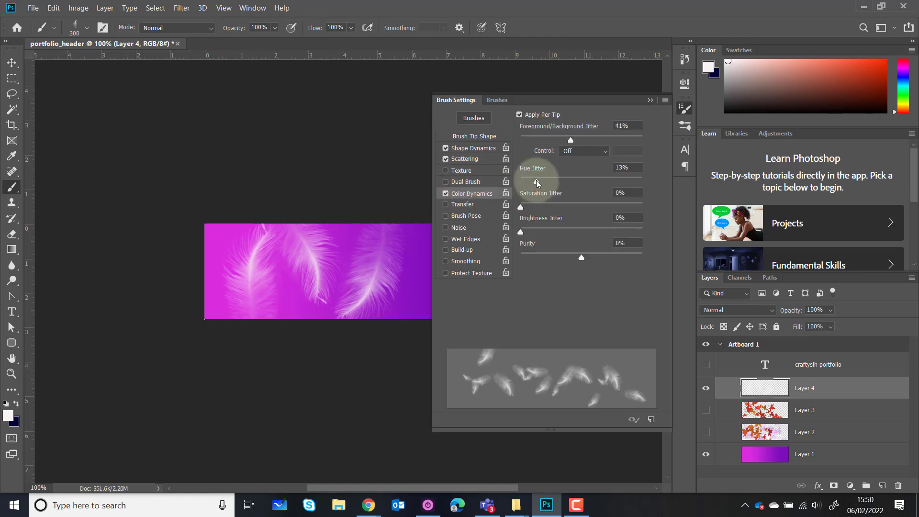
{"action": "left_click_drag", "start_coordinate": [537, 182], "coordinate": [596, 208]}
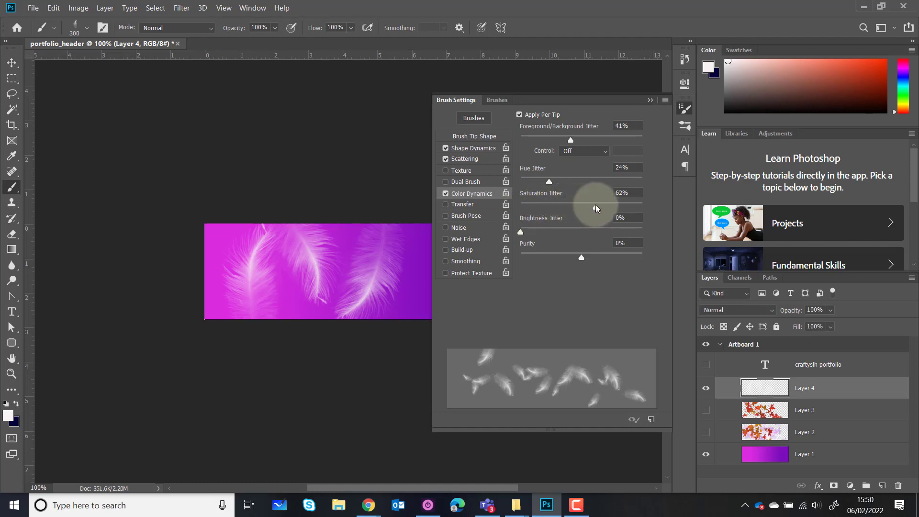
{"action": "left_click_drag", "start_coordinate": [521, 233], "coordinate": [536, 236]}
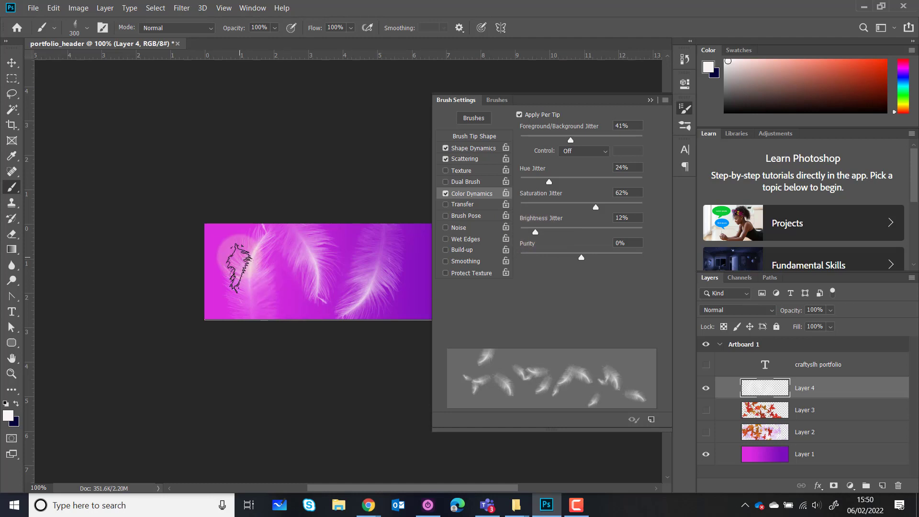
Close the brush settings and paint dense multicolored feathers across the whole banner on Layer 4
{"action": "left_click", "coordinate": [651, 101]}
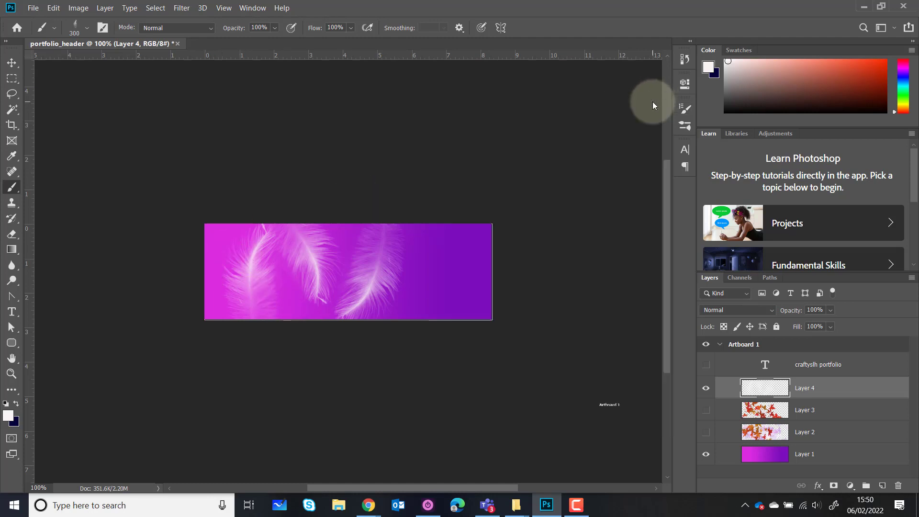
{"action": "left_click", "coordinate": [230, 287]}
{"action": "mouse_move", "coordinate": [275, 287]}
{"action": "left_mouse_down"}
{"action": "mouse_move", "coordinate": [287, 310]}
{"action": "mouse_move", "coordinate": [308, 263]}
{"action": "mouse_move", "coordinate": [358, 304]}
{"action": "mouse_move", "coordinate": [500, 263]}
{"action": "mouse_move", "coordinate": [448, 249]}
{"action": "mouse_move", "coordinate": [308, 261]}
{"action": "mouse_move", "coordinate": [396, 243]}
{"action": "mouse_move", "coordinate": [396, 231]}
{"action": "mouse_move", "coordinate": [489, 242]}
{"action": "mouse_move", "coordinate": [384, 252]}
{"action": "mouse_move", "coordinate": [276, 294]}
{"action": "mouse_move", "coordinate": [232, 275]}
{"action": "mouse_move", "coordinate": [305, 256]}
{"action": "mouse_move", "coordinate": [396, 264]}
{"action": "mouse_move", "coordinate": [458, 251]}
{"action": "mouse_move", "coordinate": [394, 228]}
{"action": "mouse_move", "coordinate": [259, 269]}
{"action": "mouse_move", "coordinate": [211, 264]}
{"action": "mouse_move", "coordinate": [253, 231]}
{"action": "mouse_move", "coordinate": [308, 278]}
{"action": "mouse_move", "coordinate": [379, 295]}
{"action": "mouse_move", "coordinate": [457, 275]}
{"action": "mouse_move", "coordinate": [394, 255]}
{"action": "mouse_move", "coordinate": [293, 269]}
{"action": "mouse_move", "coordinate": [215, 264]}
{"action": "mouse_move", "coordinate": [210, 249]}
{"action": "mouse_move", "coordinate": [265, 262]}
{"action": "mouse_move", "coordinate": [287, 294]}
{"action": "mouse_move", "coordinate": [355, 278]}
{"action": "mouse_move", "coordinate": [287, 265]}
{"action": "mouse_move", "coordinate": [186, 291]}
{"action": "mouse_move", "coordinate": [189, 254]}
{"action": "mouse_move", "coordinate": [318, 240]}
{"action": "mouse_move", "coordinate": [427, 285]}
{"action": "mouse_move", "coordinate": [499, 272]}
{"action": "mouse_move", "coordinate": [415, 256]}
{"action": "mouse_move", "coordinate": [332, 277]}
{"action": "mouse_move", "coordinate": [280, 275]}
{"action": "mouse_move", "coordinate": [268, 250]}
{"action": "mouse_move", "coordinate": [460, 272]}
{"action": "mouse_move", "coordinate": [468, 237]}
{"action": "mouse_move", "coordinate": [388, 261]}
{"action": "mouse_move", "coordinate": [341, 298]}
{"action": "mouse_move", "coordinate": [269, 315]}
{"action": "mouse_move", "coordinate": [215, 306]}
{"action": "mouse_move", "coordinate": [271, 254]}
{"action": "mouse_move", "coordinate": [401, 268]}
{"action": "mouse_move", "coordinate": [500, 299]}
{"action": "left_mouse_up"}
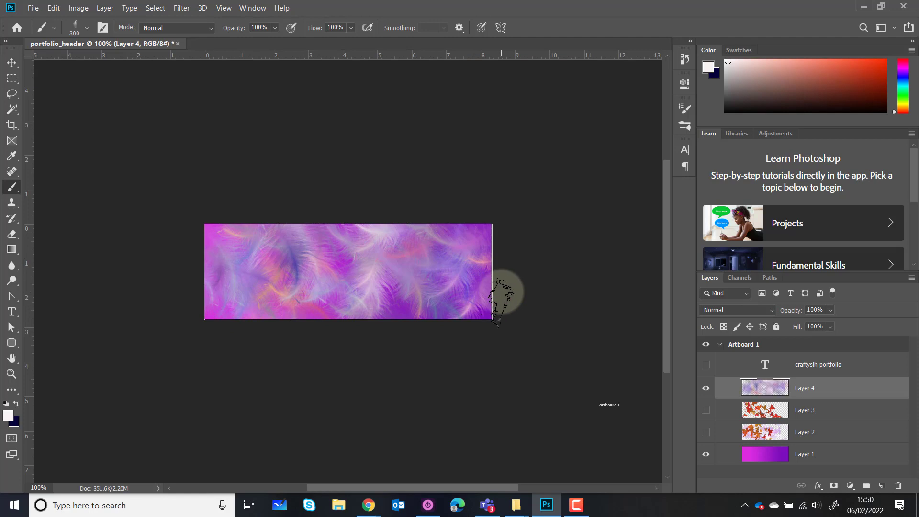
Import the brush set galactic_brushes_by_axeraider70.abr from the Brushes folder
{"action": "left_click", "coordinate": [682, 125]}
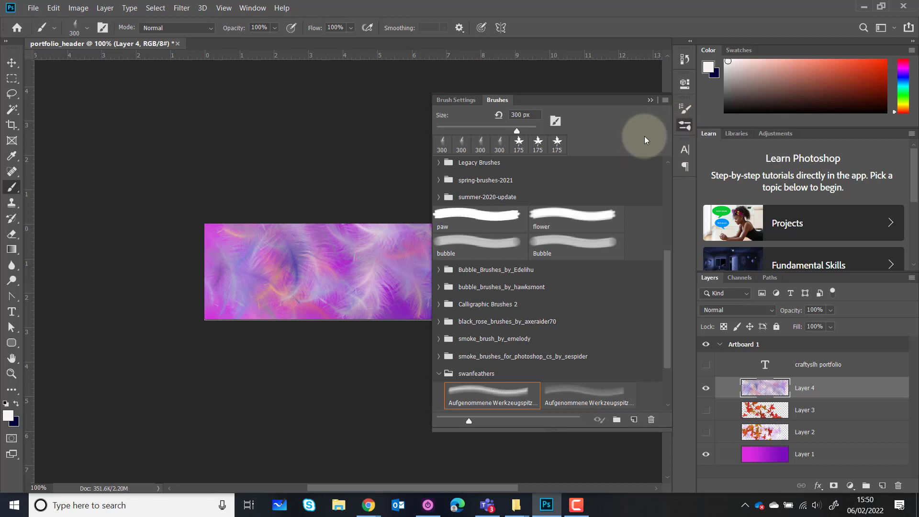
{"action": "left_click", "coordinate": [667, 100]}
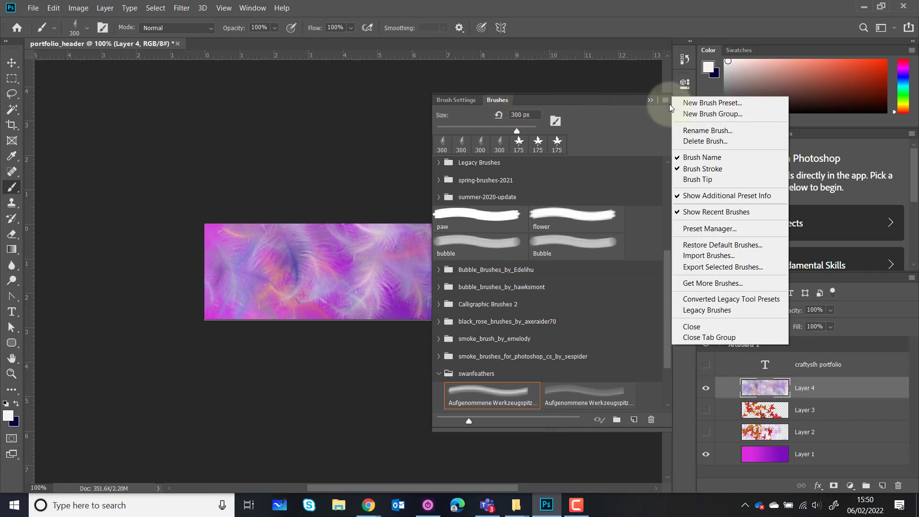
{"action": "left_click", "coordinate": [702, 257]}
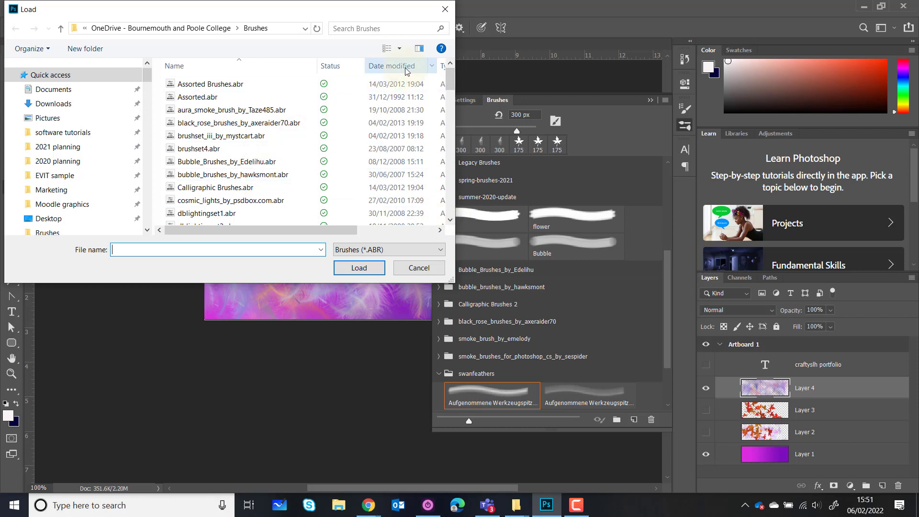
{"action": "left_click_drag", "start_coordinate": [450, 79], "coordinate": [453, 125]}
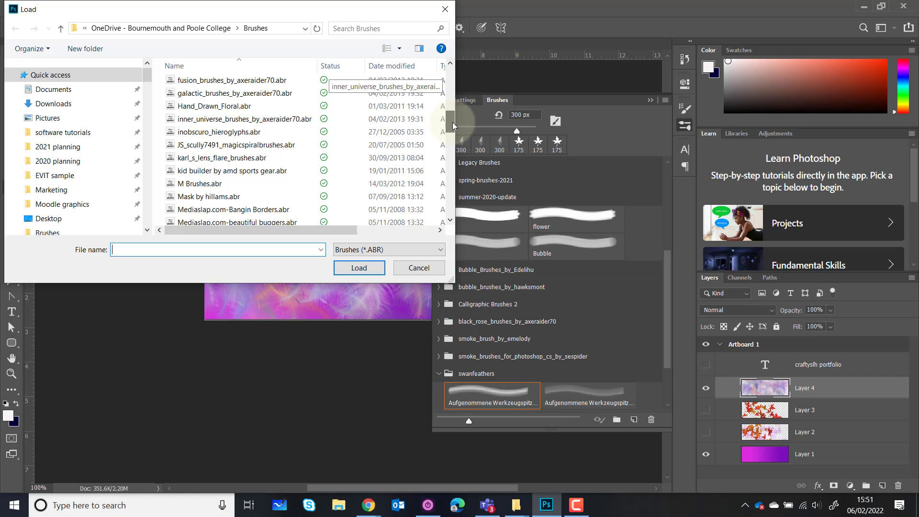
{"action": "left_click", "coordinate": [240, 95]}
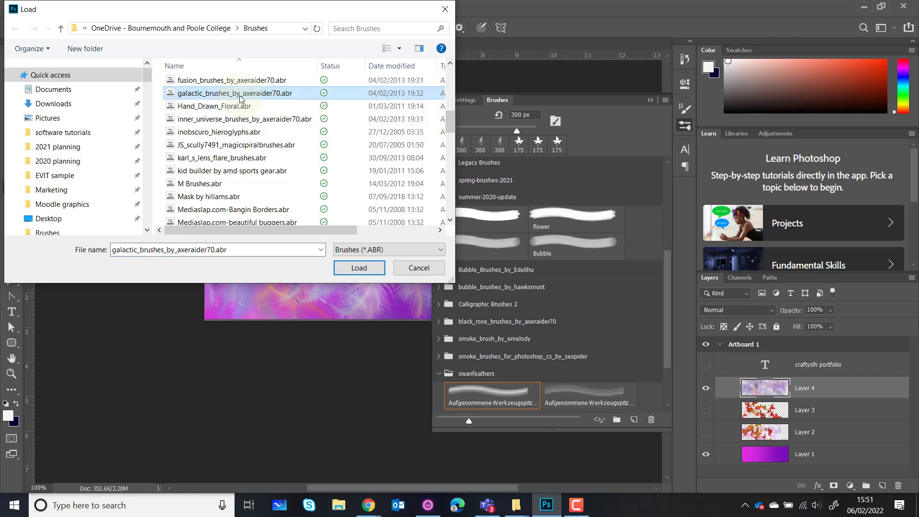
{"action": "left_click", "coordinate": [359, 268]}
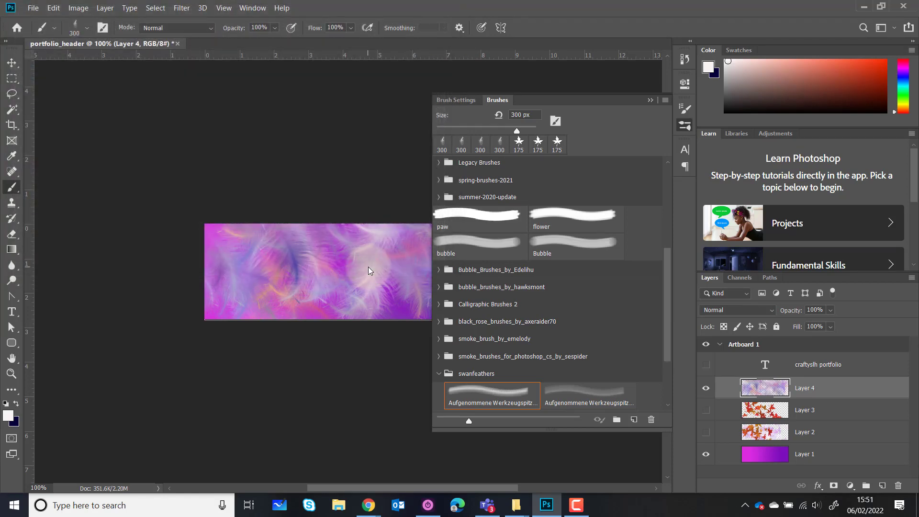
Collapse the swanfeathers brush group and expand galactic_brushes_by_axeraider70 to list its sampled brushes
{"action": "left_click", "coordinate": [439, 373]}
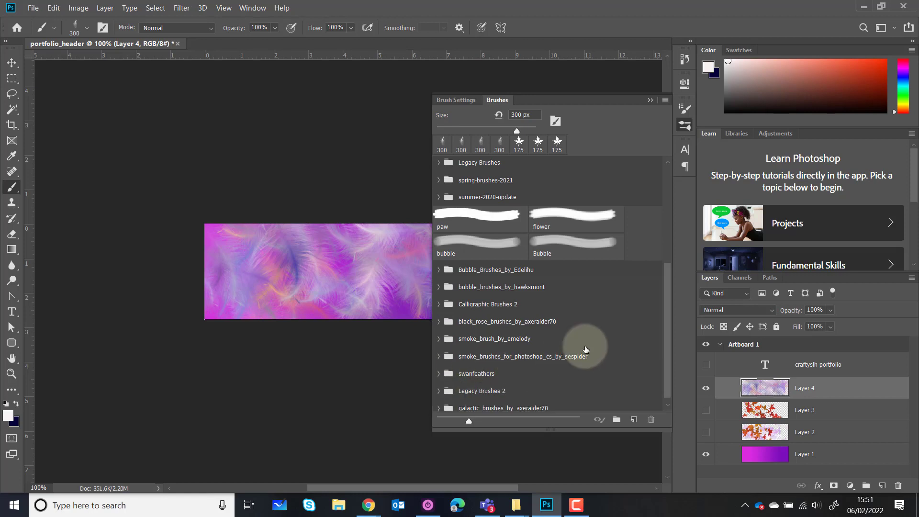
{"action": "scroll", "coordinate": [663, 335], "scroll_direction": "down", "scroll_amount": 1}
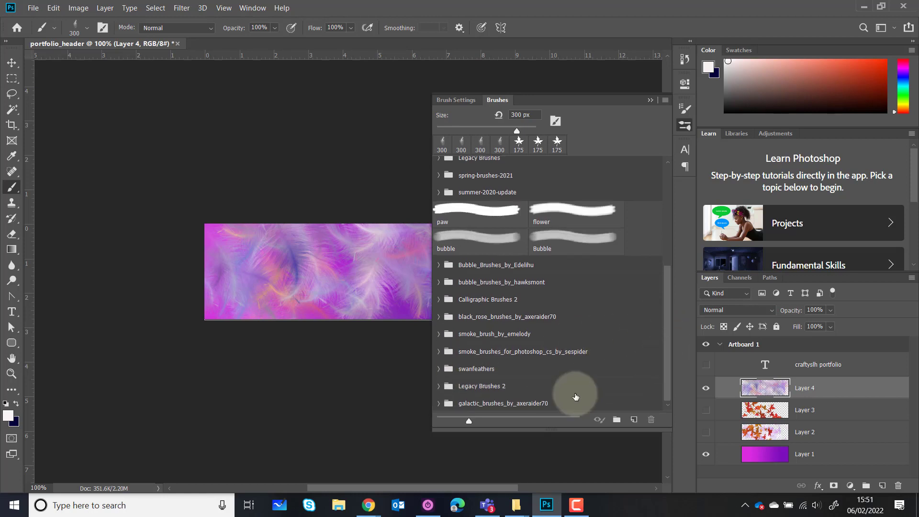
{"action": "left_click", "coordinate": [438, 403]}
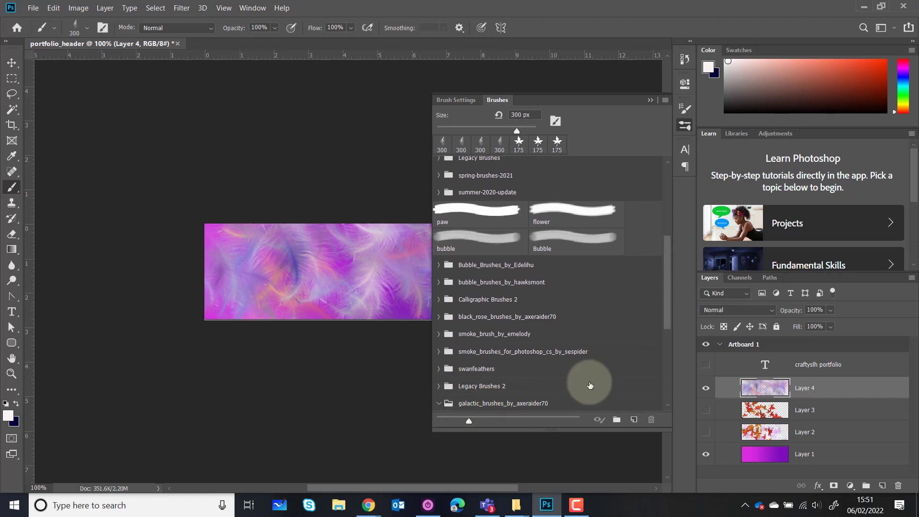
{"action": "left_click_drag", "start_coordinate": [669, 304], "coordinate": [670, 399]}
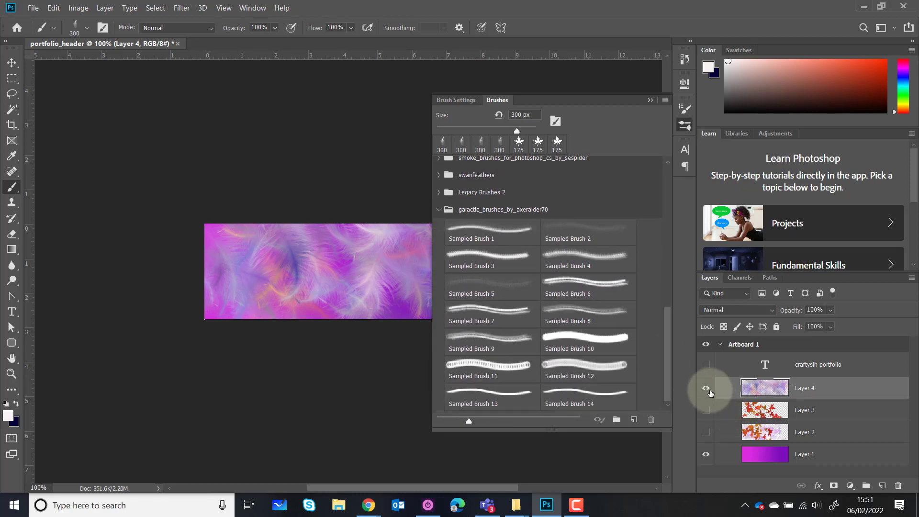
Hide the feather layer, Layer 4, and add a new empty layer above it
{"action": "left_click", "coordinate": [706, 392]}
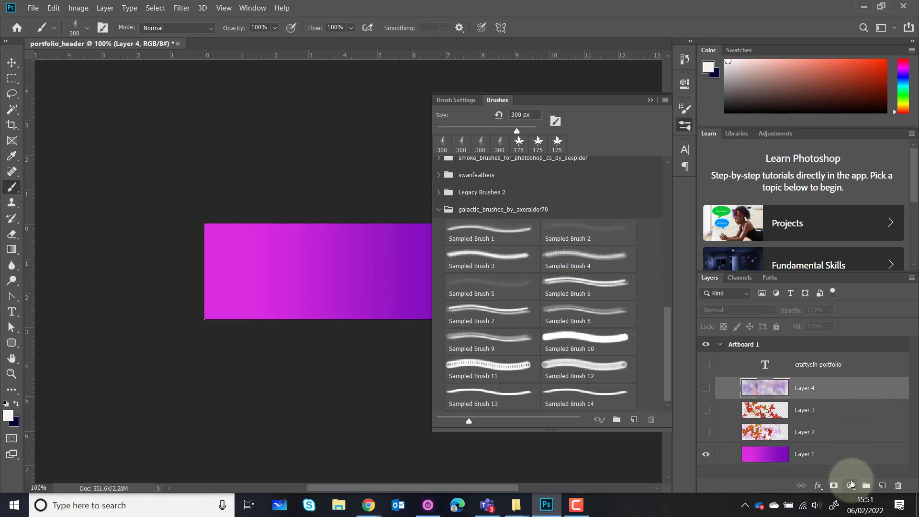
{"action": "left_click", "coordinate": [882, 486]}
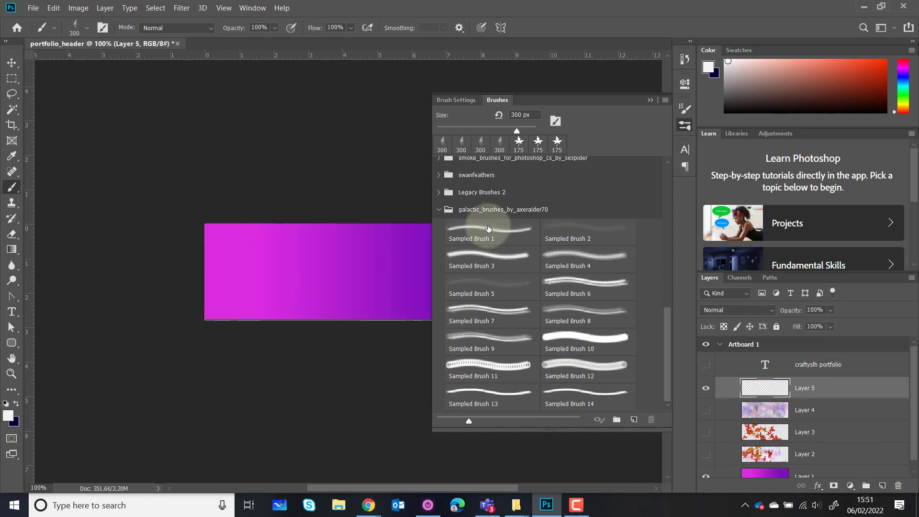
Try Sampled Brush 1 at 300 px with 75% spacing on the new layer, and undo the stroke
{"action": "left_click", "coordinate": [489, 231]}
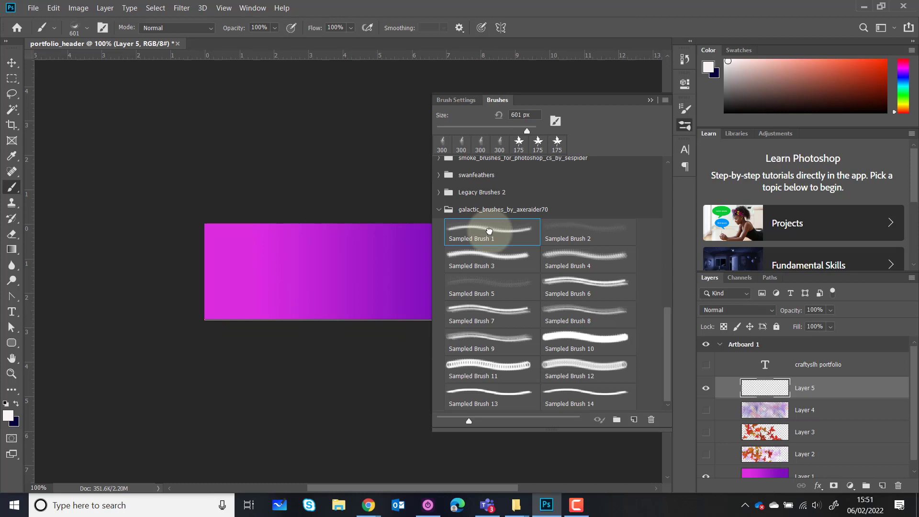
{"action": "left_click", "coordinate": [461, 100]}
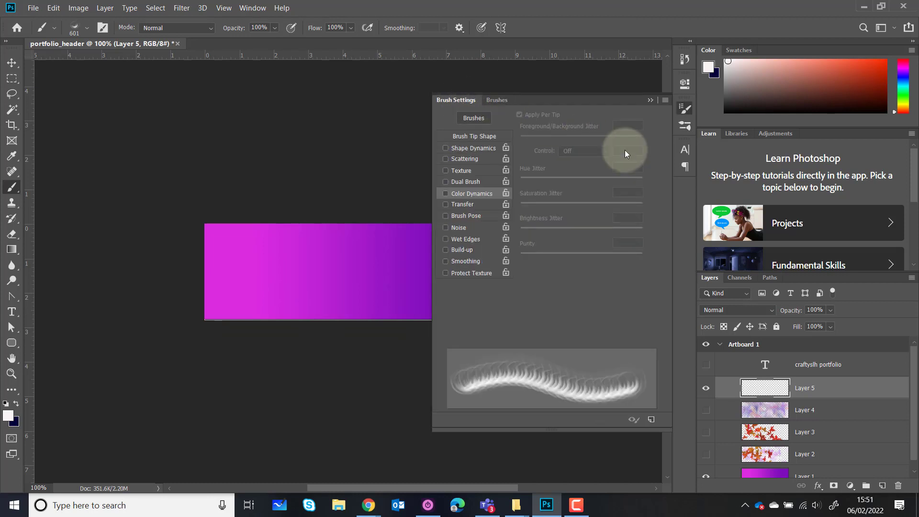
{"action": "left_click", "coordinate": [482, 137]}
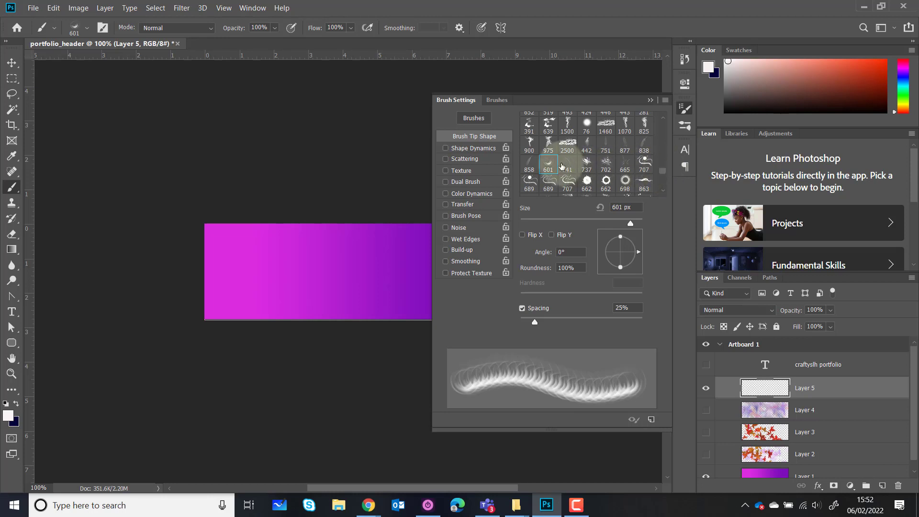
{"action": "left_click_drag", "start_coordinate": [534, 323], "coordinate": [565, 322]}
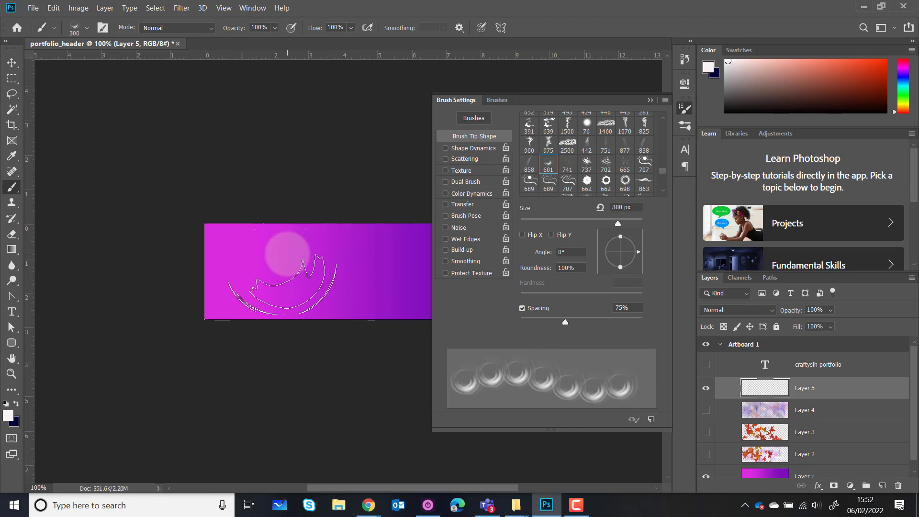
{"action": "mouse_move", "coordinate": [335, 248]}
{"action": "left_mouse_down"}
{"action": "mouse_move", "coordinate": [369, 256]}
{"action": "mouse_move", "coordinate": [359, 263]}
{"action": "left_mouse_up"}
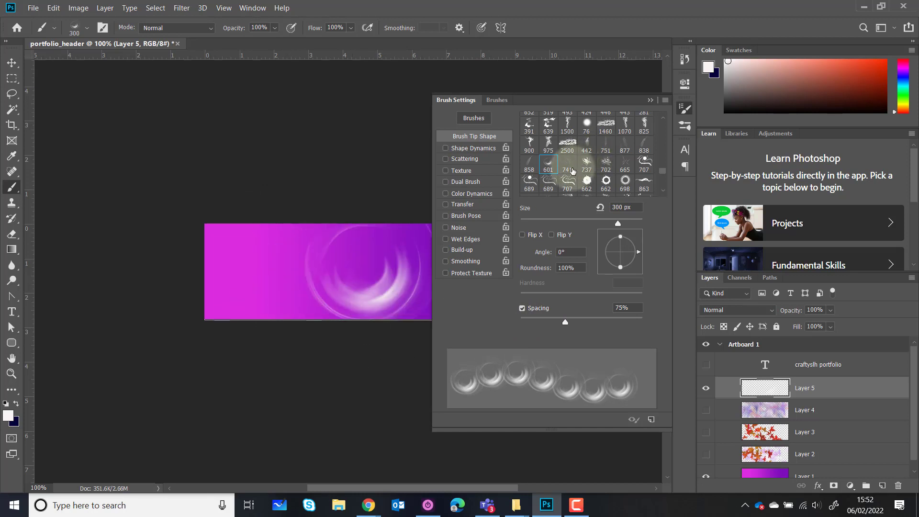
{"action": "key", "text": "ctrl+z"}
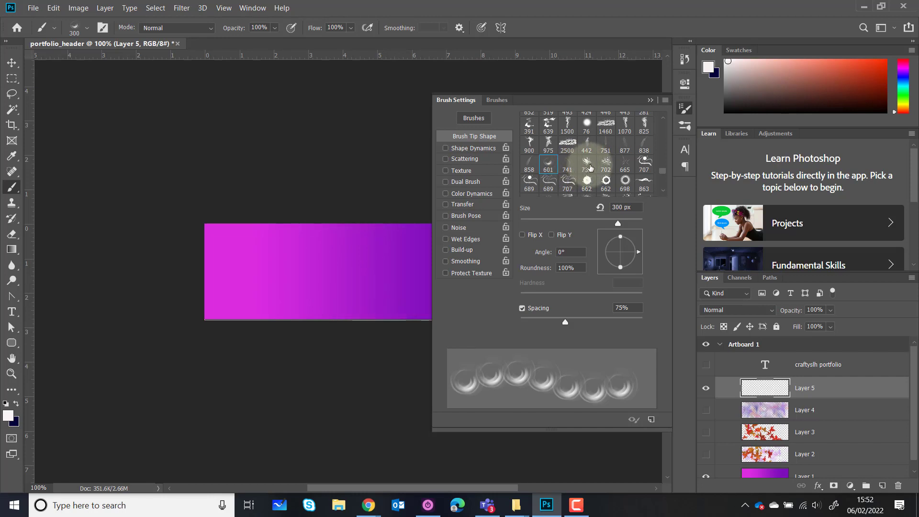
Try the 737 galactic brush tip at 400 px on Layer 5, undo it, and try the 707 swirl tip at 400 px
{"action": "left_click", "coordinate": [588, 164]}
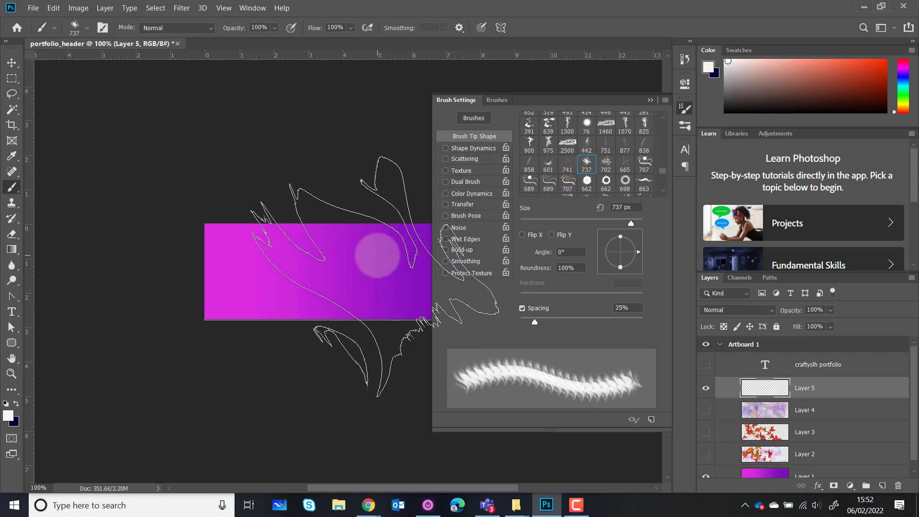
{"action": "left_click", "coordinate": [373, 261]}
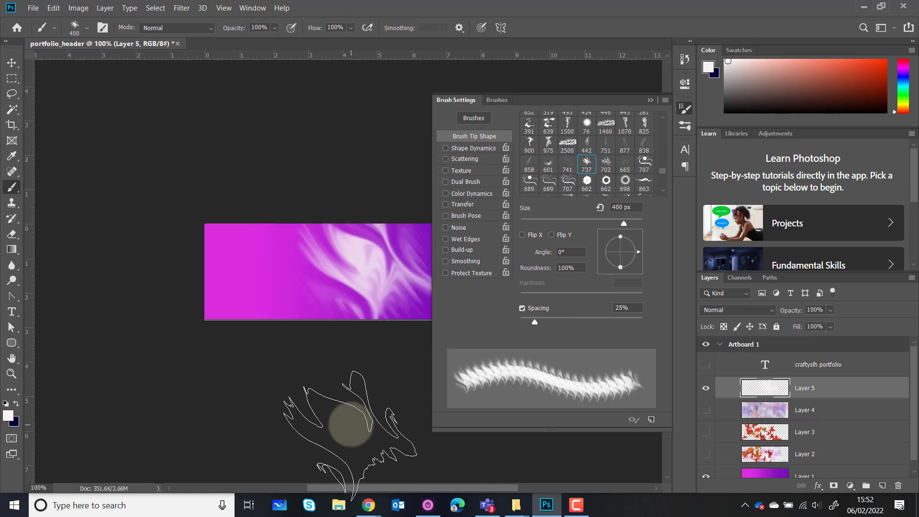
{"action": "key", "text": "ctrl+z"}
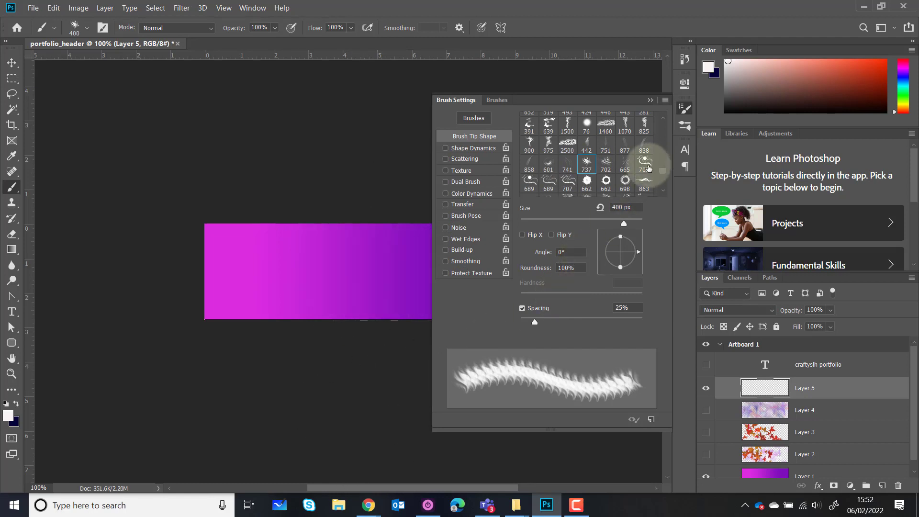
{"action": "left_click", "coordinate": [645, 165]}
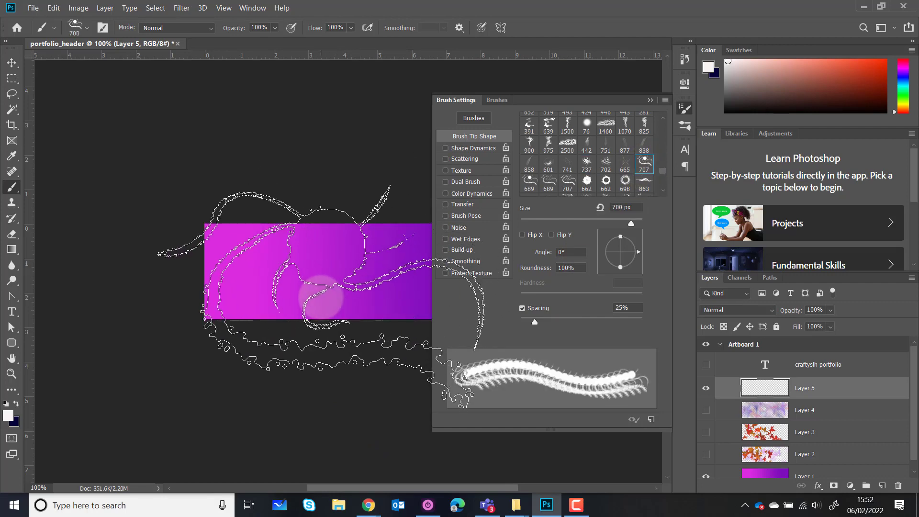
{"action": "left_click", "coordinate": [316, 251]}
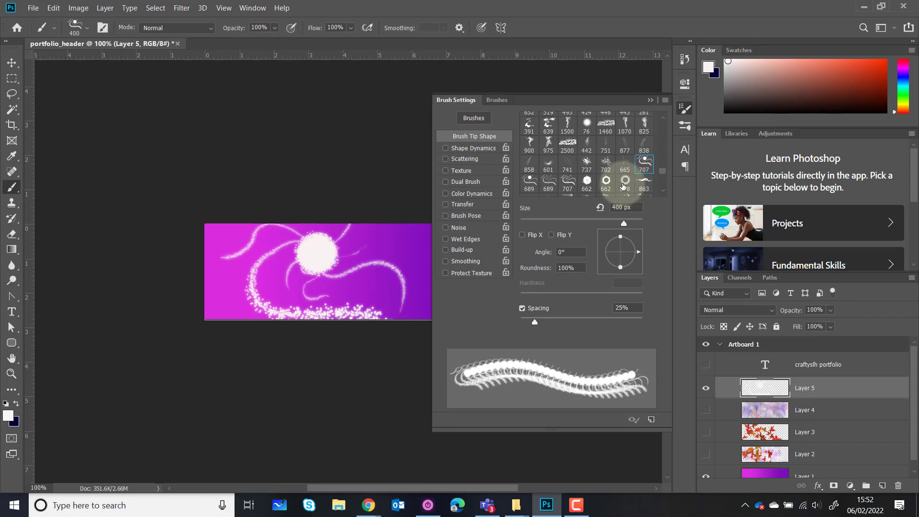
Switch to the 698 ring brush tip, undo the trial stamps and stamp one 250 px ring at the banner's left end on Layer 5
{"action": "left_click", "coordinate": [625, 182]}
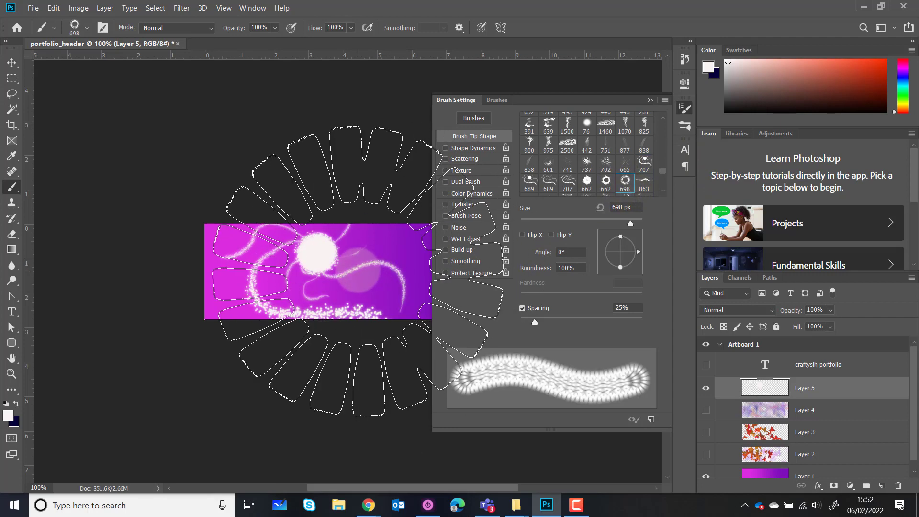
{"action": "left_click", "coordinate": [359, 269]}
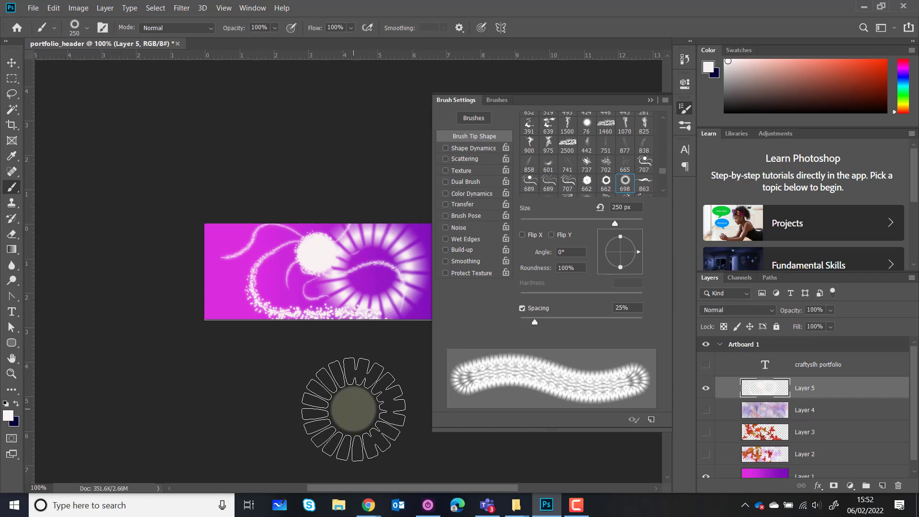
{"action": "key", "text": "ctrl+z"}
{"action": "key", "text": "ctrl+z"}
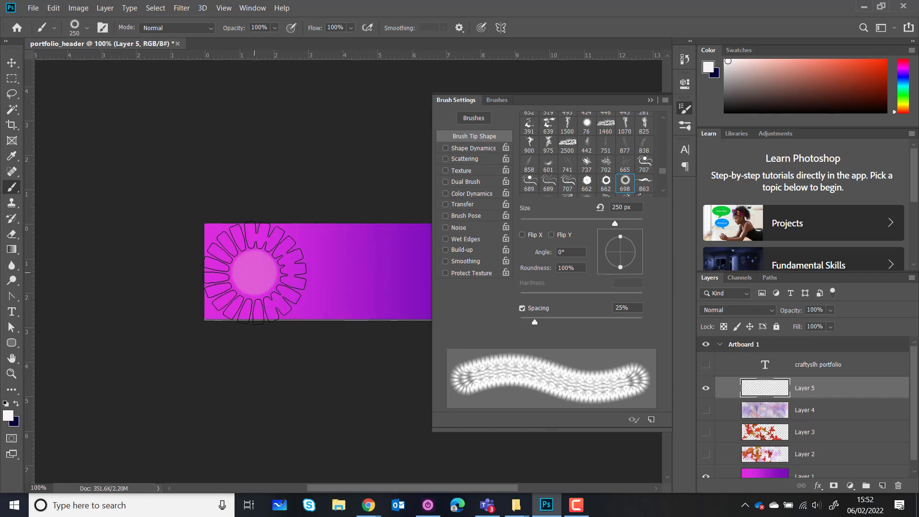
{"action": "left_click", "coordinate": [255, 273]}
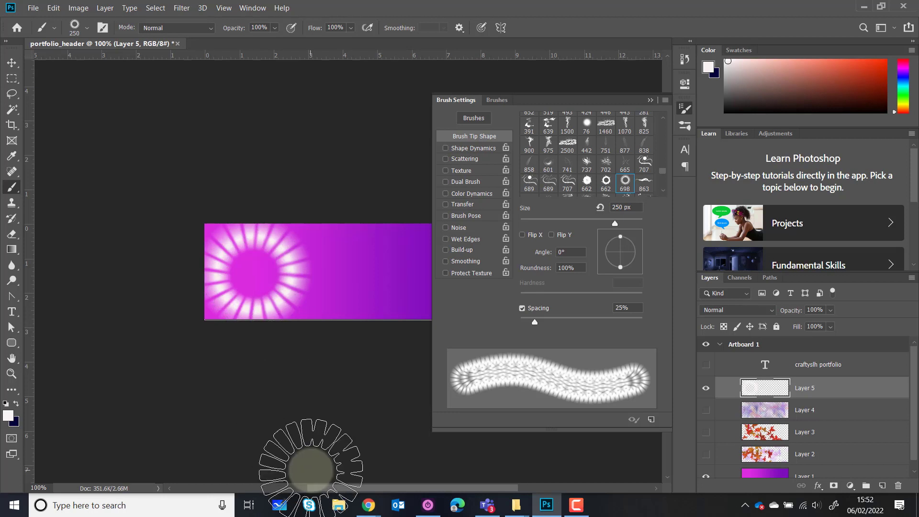
Browse the brush tips that follow the galactic set for other decorative shapes
{"action": "left_click", "coordinate": [663, 191]}
{"action": "left_click", "coordinate": [664, 191]}
{"action": "left_click", "coordinate": [665, 192]}
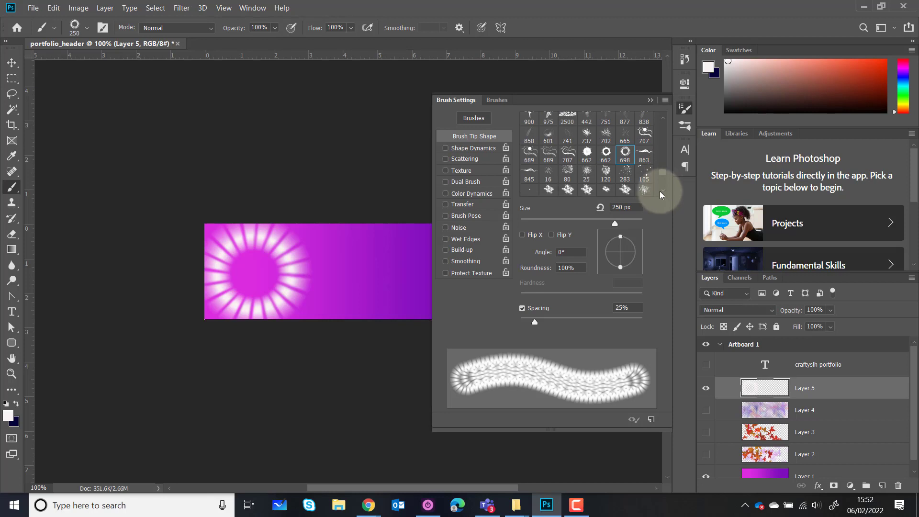
{"action": "left_click", "coordinate": [664, 194]}
{"action": "left_click", "coordinate": [664, 196]}
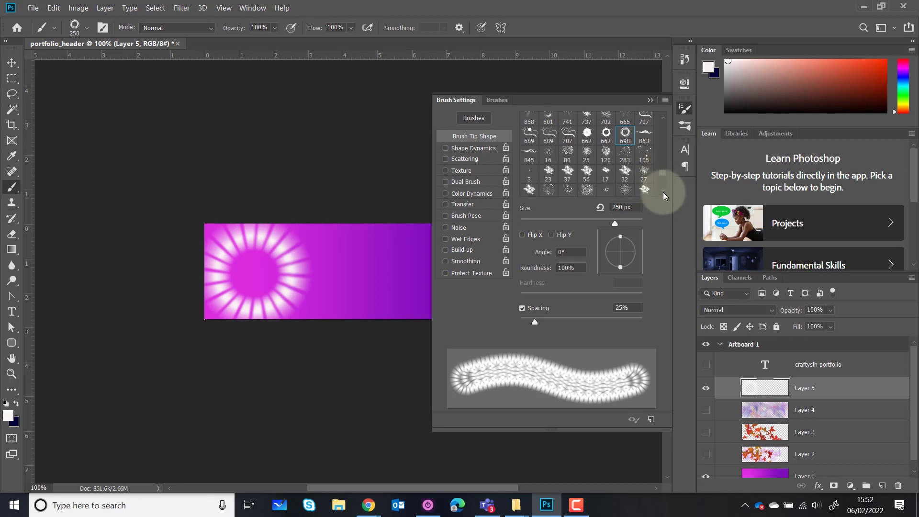
{"action": "left_click", "coordinate": [664, 196]}
{"action": "left_click", "coordinate": [664, 195]}
{"action": "left_click", "coordinate": [664, 195]}
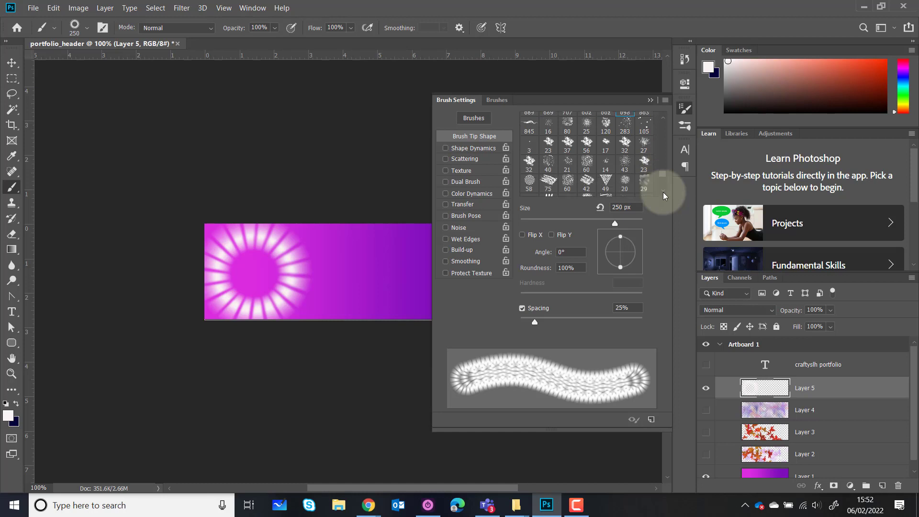
{"action": "left_click", "coordinate": [665, 196]}
{"action": "left_click", "coordinate": [665, 196]}
{"action": "left_click", "coordinate": [665, 196]}
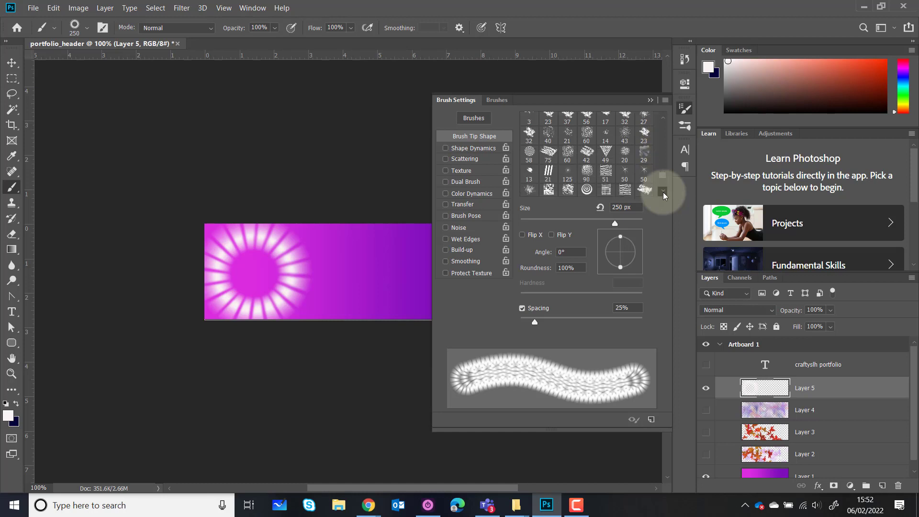
{"action": "left_click", "coordinate": [664, 195]}
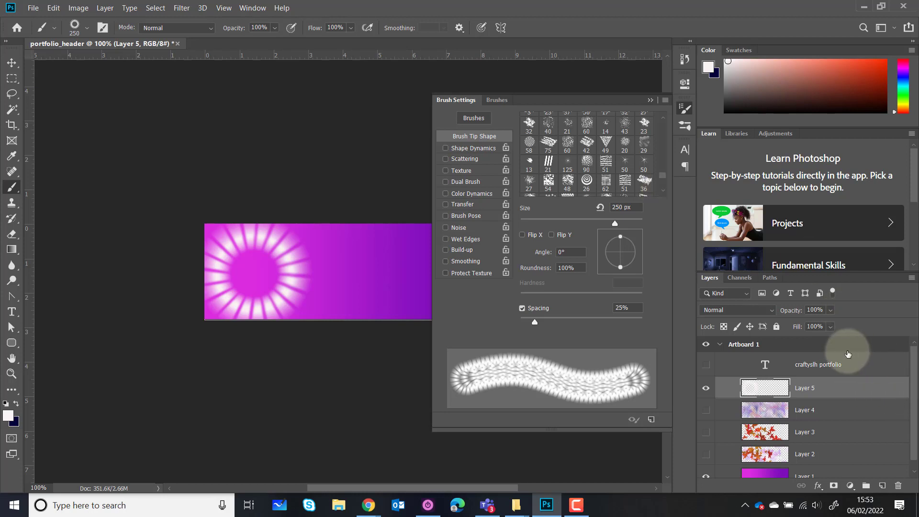
Show the "craftyslh portfolio" text layer and add a new empty layer above it
{"action": "left_click", "coordinate": [829, 370]}
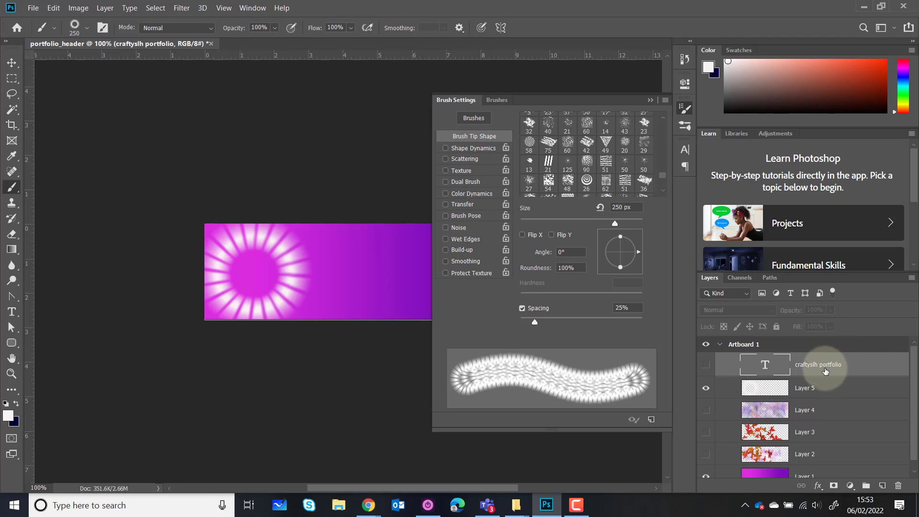
{"action": "left_click", "coordinate": [707, 365]}
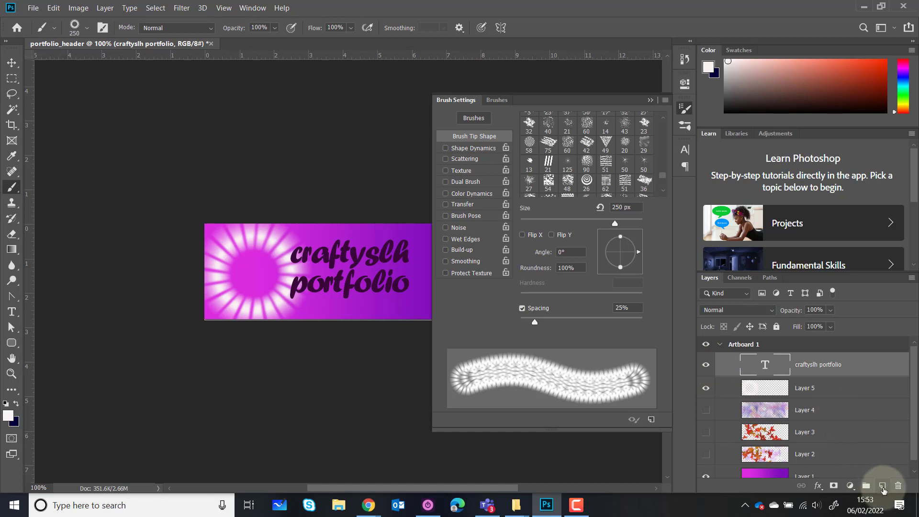
{"action": "left_click", "coordinate": [883, 486]}
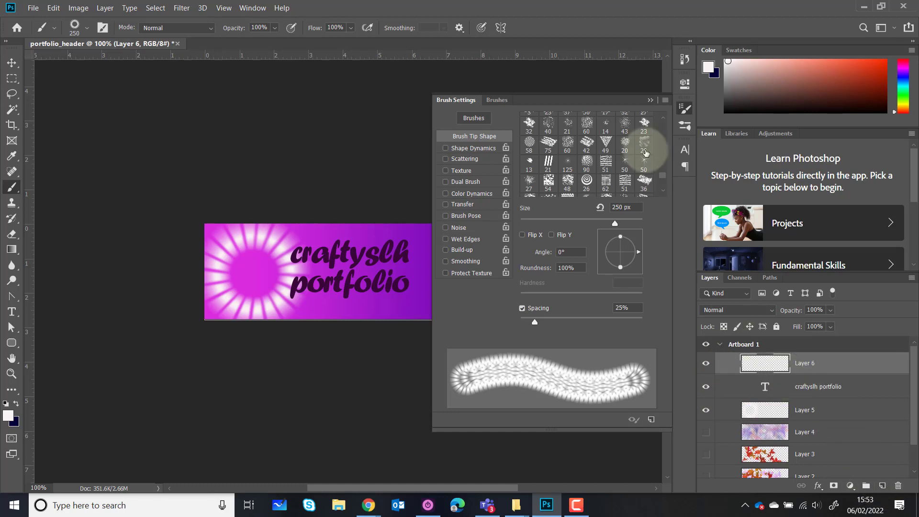
Choose the 50 px star-shaped sparkle brush tip and set its size to 60 px for Layer 6
{"action": "left_click", "coordinate": [626, 164]}
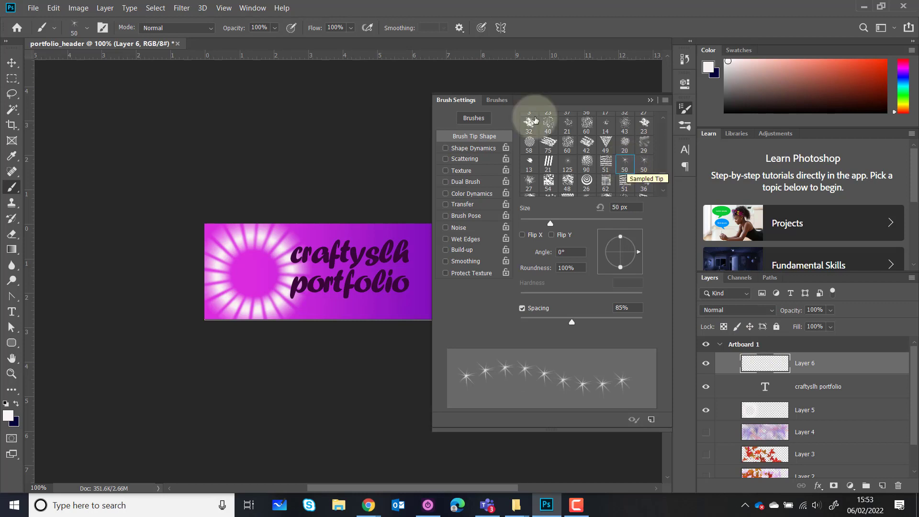
{"action": "left_click_drag", "start_coordinate": [550, 223], "coordinate": [528, 224]}
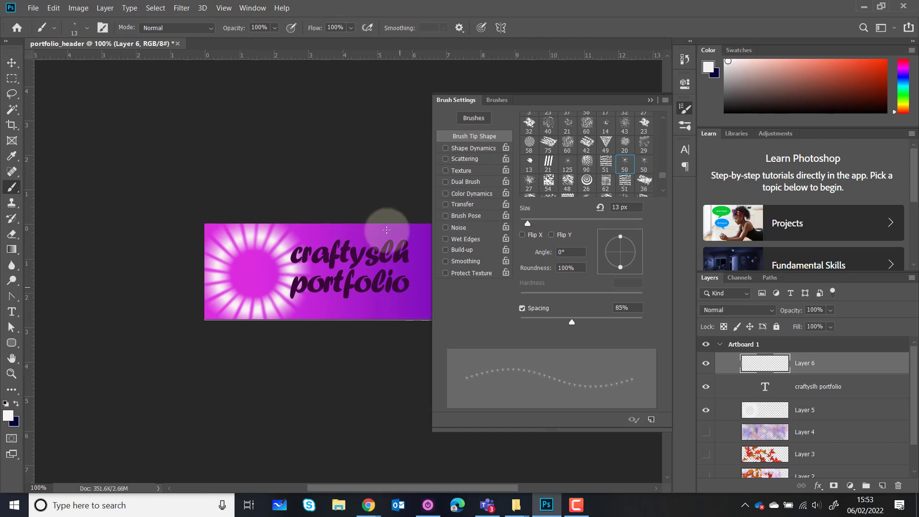
{"action": "left_click_drag", "start_coordinate": [527, 223], "coordinate": [539, 224]}
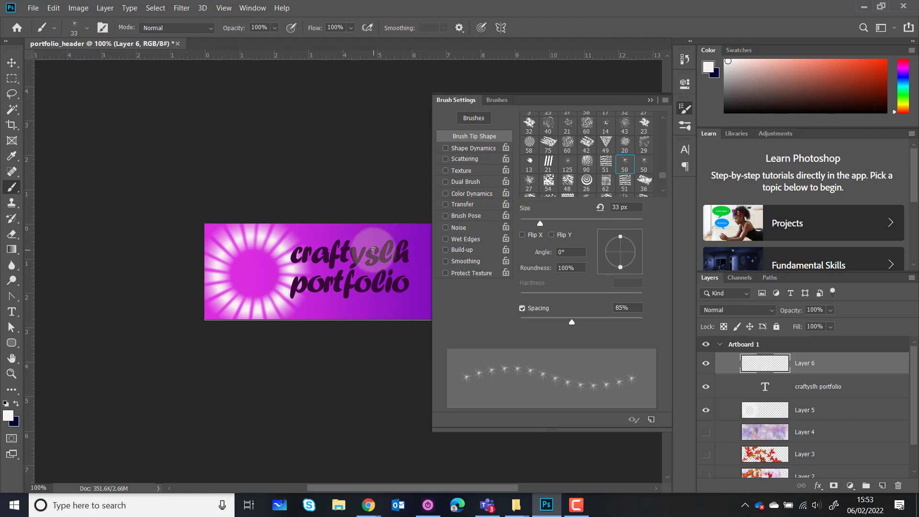
{"action": "key", "text": "bracketright"}
{"action": "key", "text": "bracketright"}
{"action": "key", "text": "bracketright"}
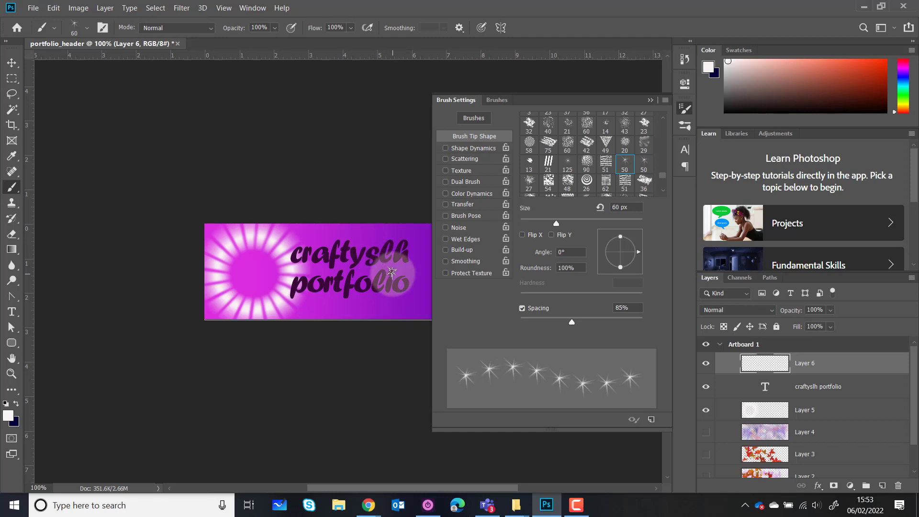
Stamp six white 60 px sparkles across the "craftyslh portfolio" lettering on Layer 6
{"action": "left_click", "coordinate": [392, 273]}
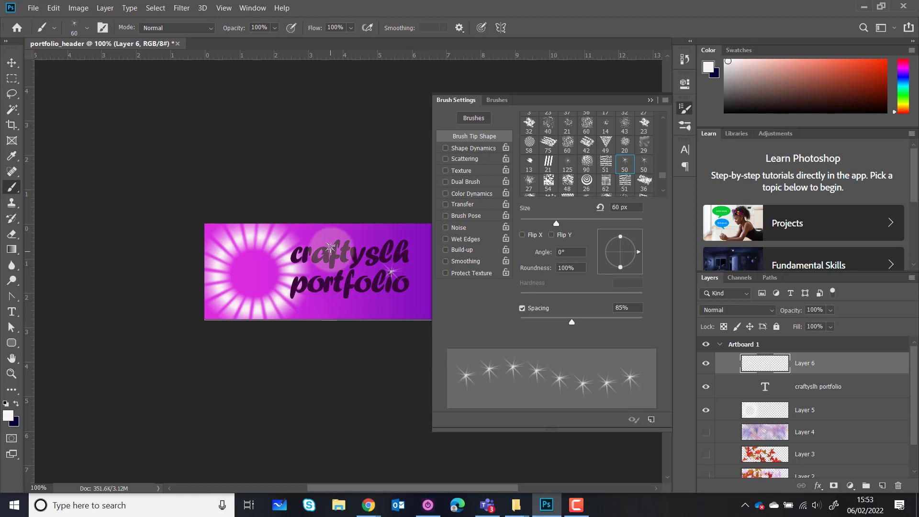
{"action": "left_click", "coordinate": [338, 239]}
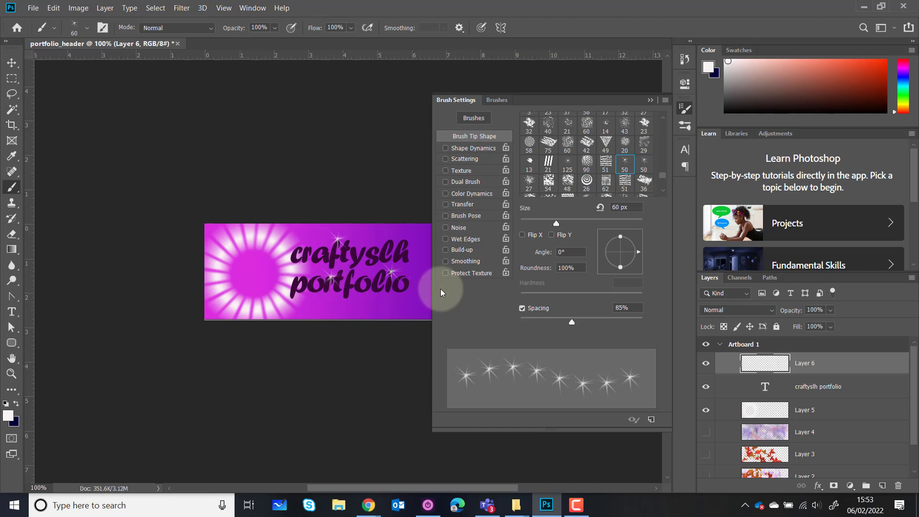
{"action": "left_click", "coordinate": [652, 101]}
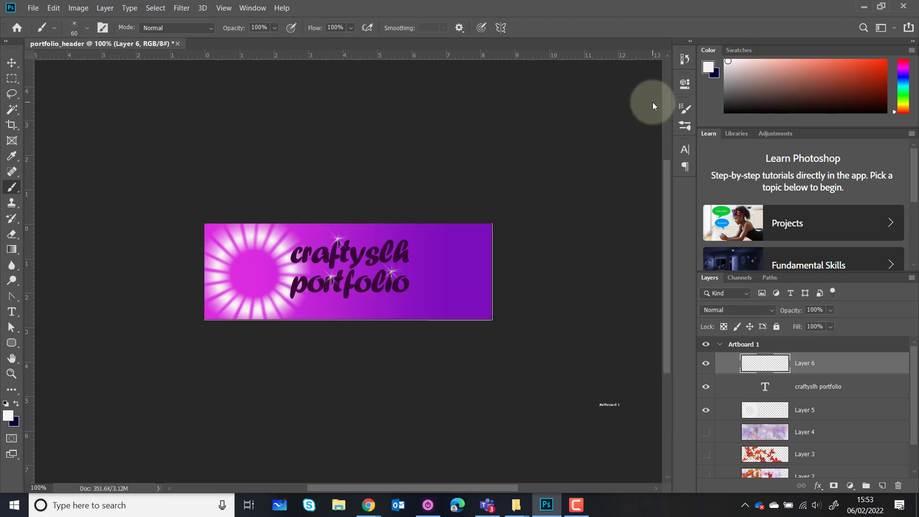
{"action": "key", "text": "ctrl+plus"}
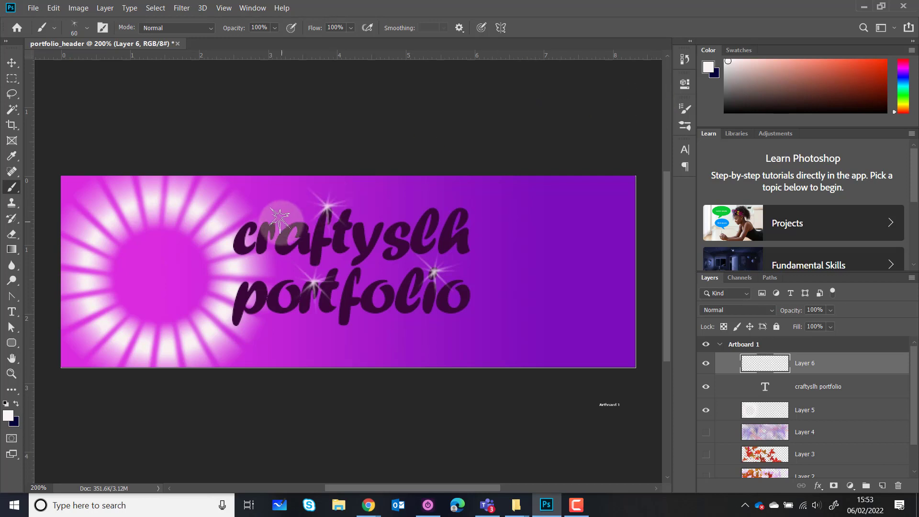
{"action": "left_click", "coordinate": [266, 221]}
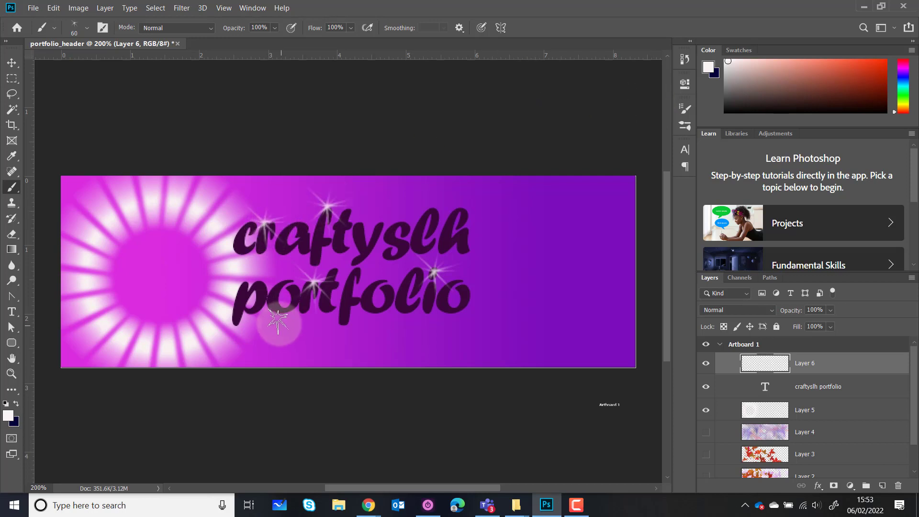
{"action": "left_click", "coordinate": [275, 314]}
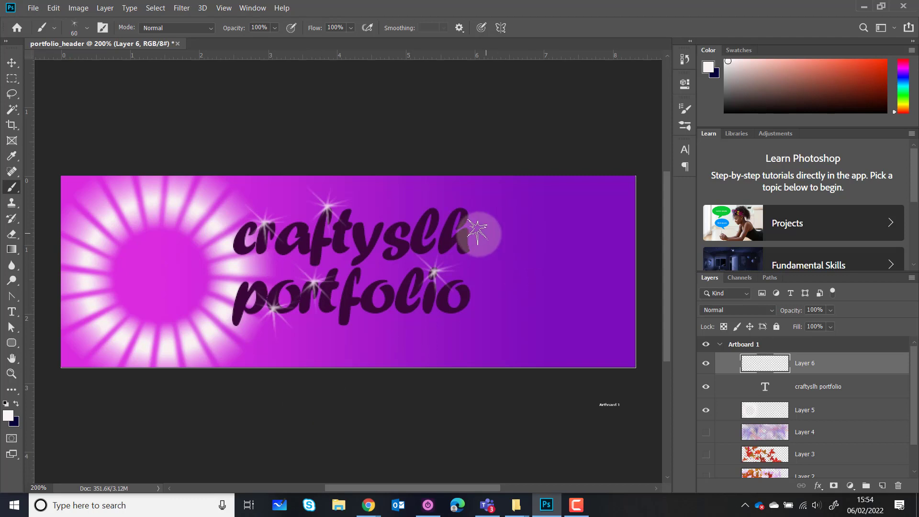
{"action": "left_click", "coordinate": [463, 221]}
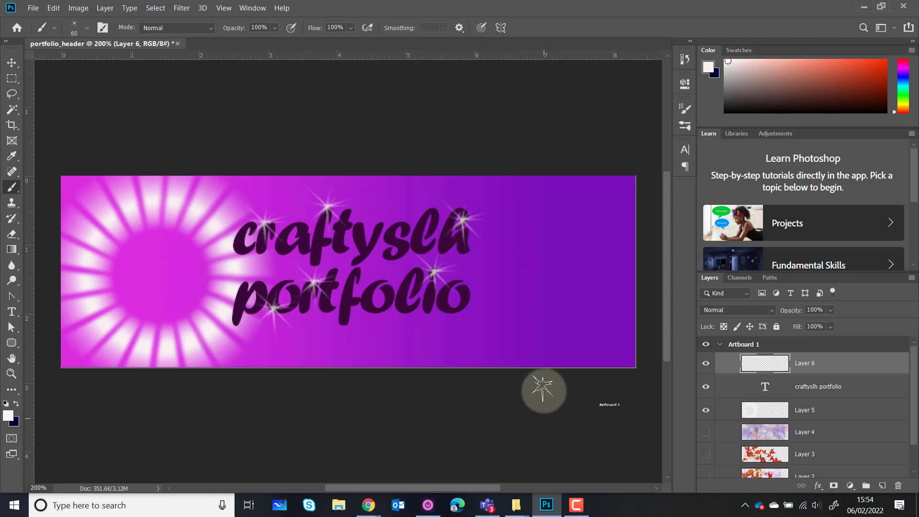
Separate the Brushes panel from Brush Settings and dock it as its own group below the Paragraph panel
{"action": "left_click", "coordinate": [684, 126]}
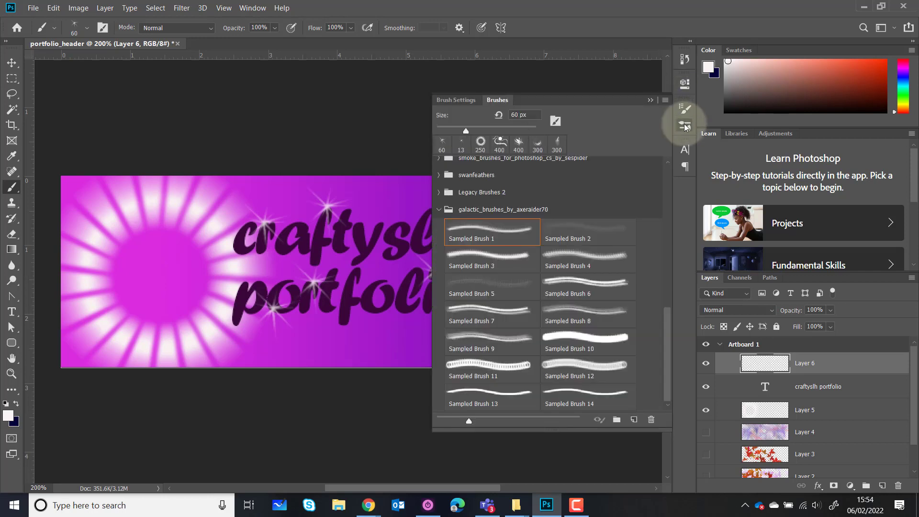
{"action": "left_click_drag", "start_coordinate": [685, 126], "coordinate": [585, 188]}
{"action": "left_click_drag", "start_coordinate": [686, 120], "coordinate": [580, 190]}
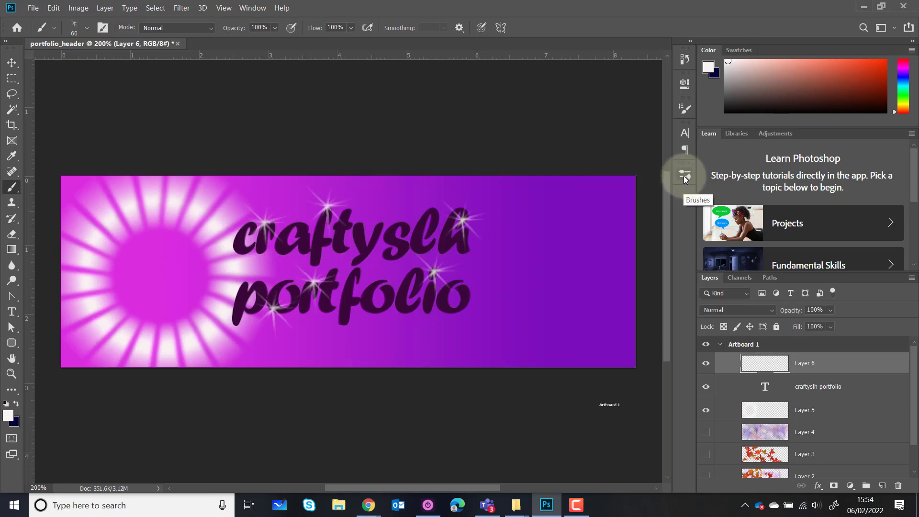
Reselect the recent 60 px sparkle brush and collapse the galactic_brushes_by_axeraider70 folder in the brush library
{"action": "left_click", "coordinate": [683, 176]}
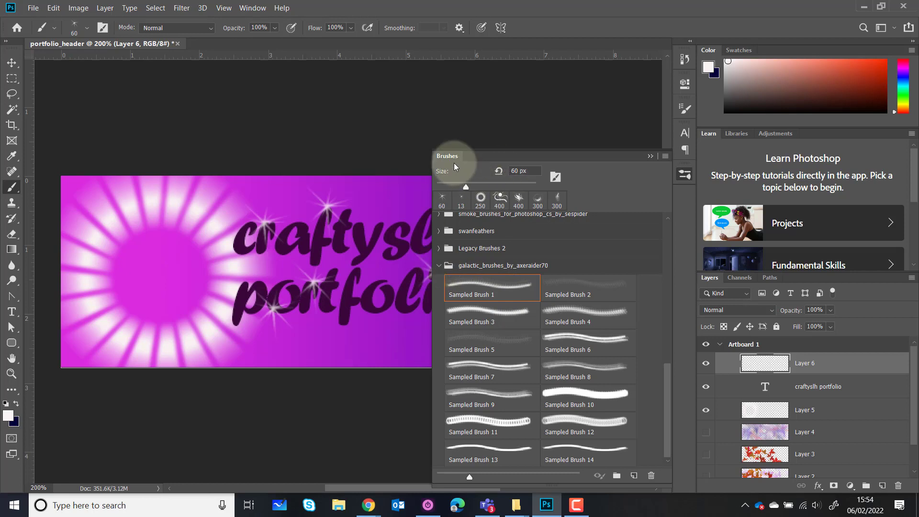
{"action": "left_click", "coordinate": [442, 199]}
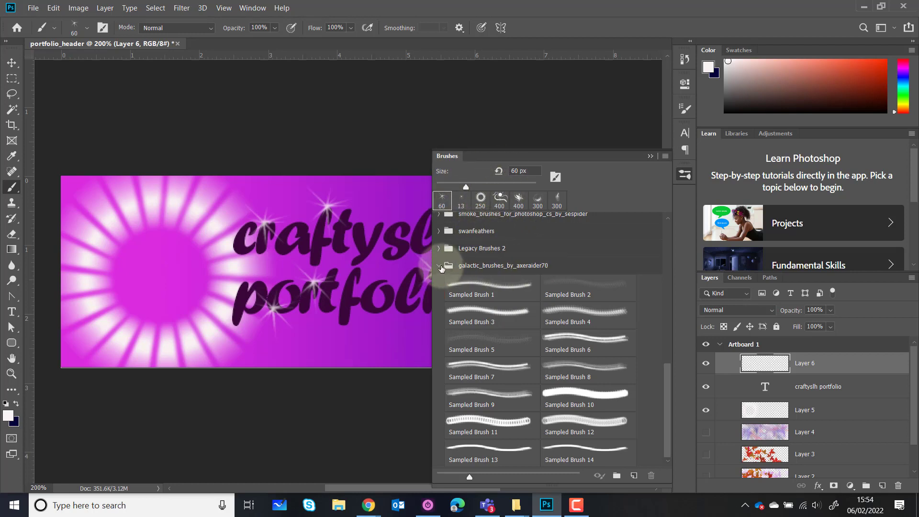
{"action": "left_click", "coordinate": [439, 265]}
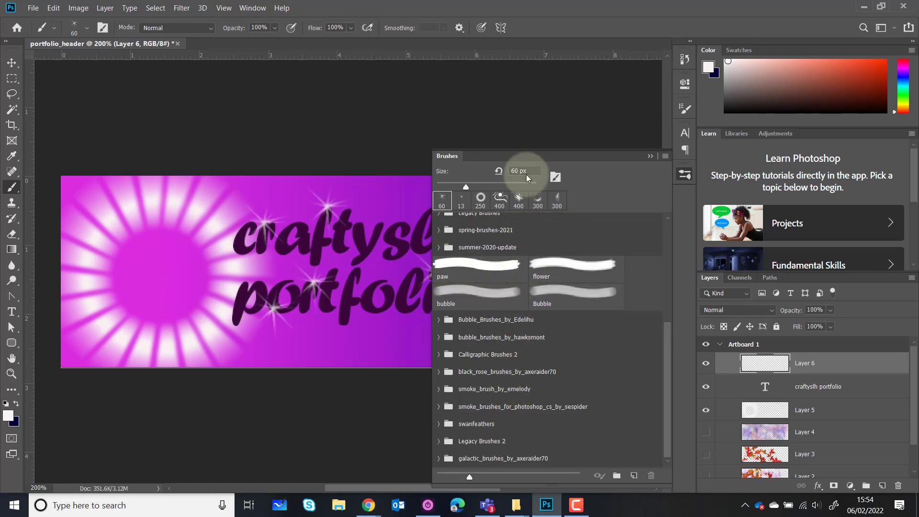
{"action": "left_click", "coordinate": [651, 157]}
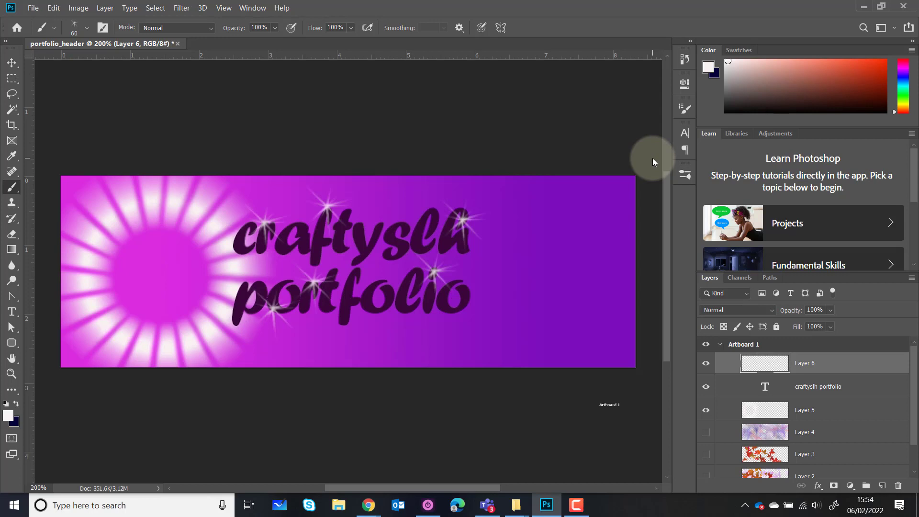